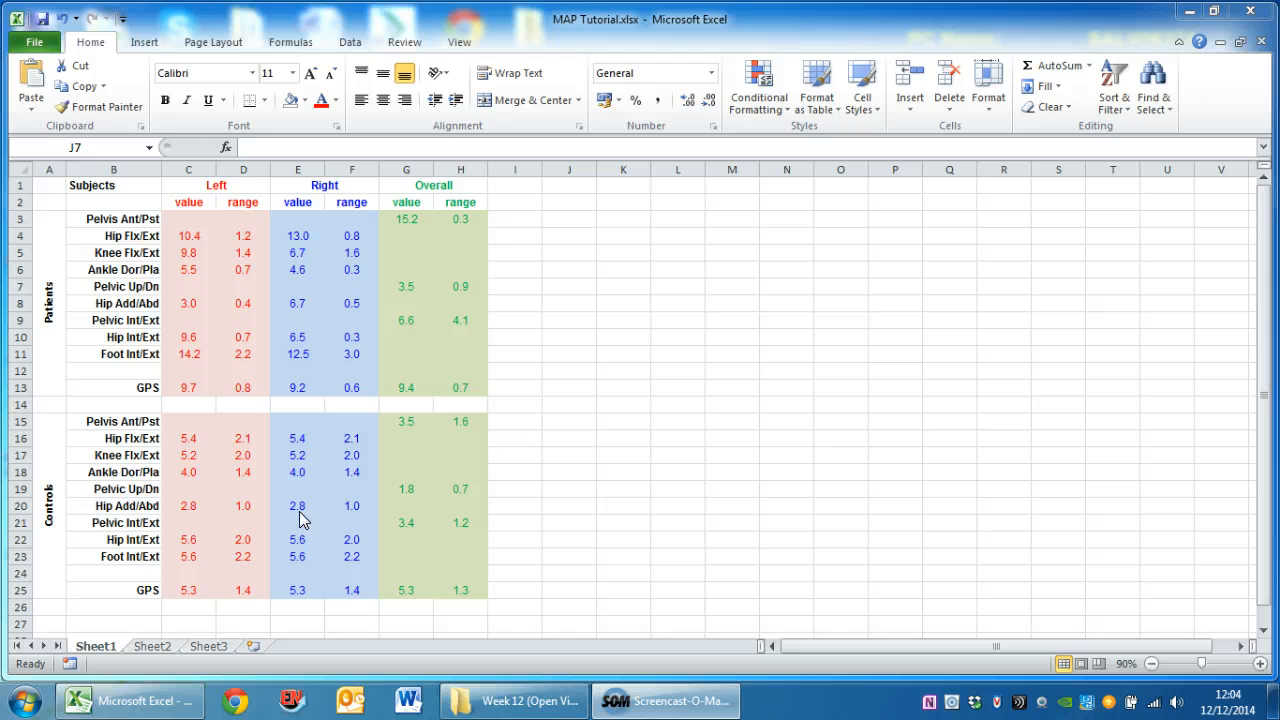
Insert a blank row above the patients' Pelvis Ant/Pst row, at row 3
{"action": "left_click", "coordinate": [17, 218]}
{"action": "right_click", "coordinate": [17, 218]}
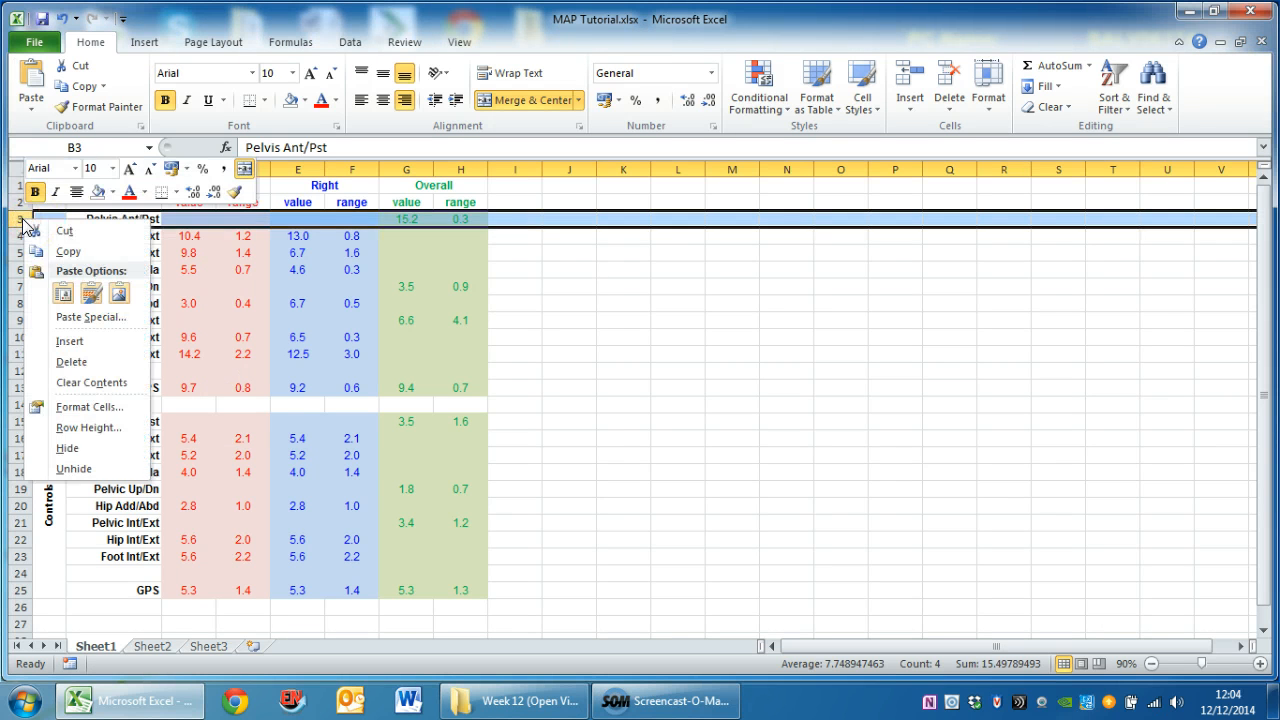
{"action": "left_click", "coordinate": [63, 341]}
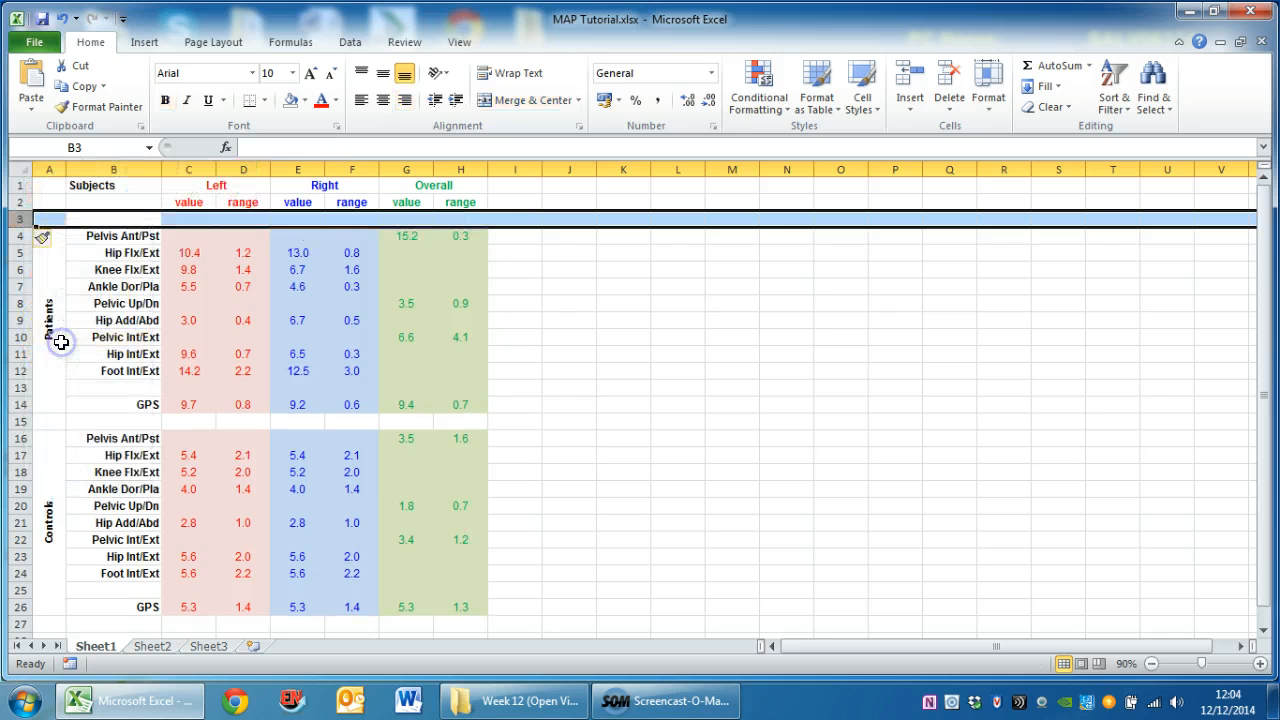
Label the value columns in row 3: Left in C3, Right in E3 and Overall in G3
{"action": "left_click", "coordinate": [190, 219]}
{"action": "type", "text": "Left"}
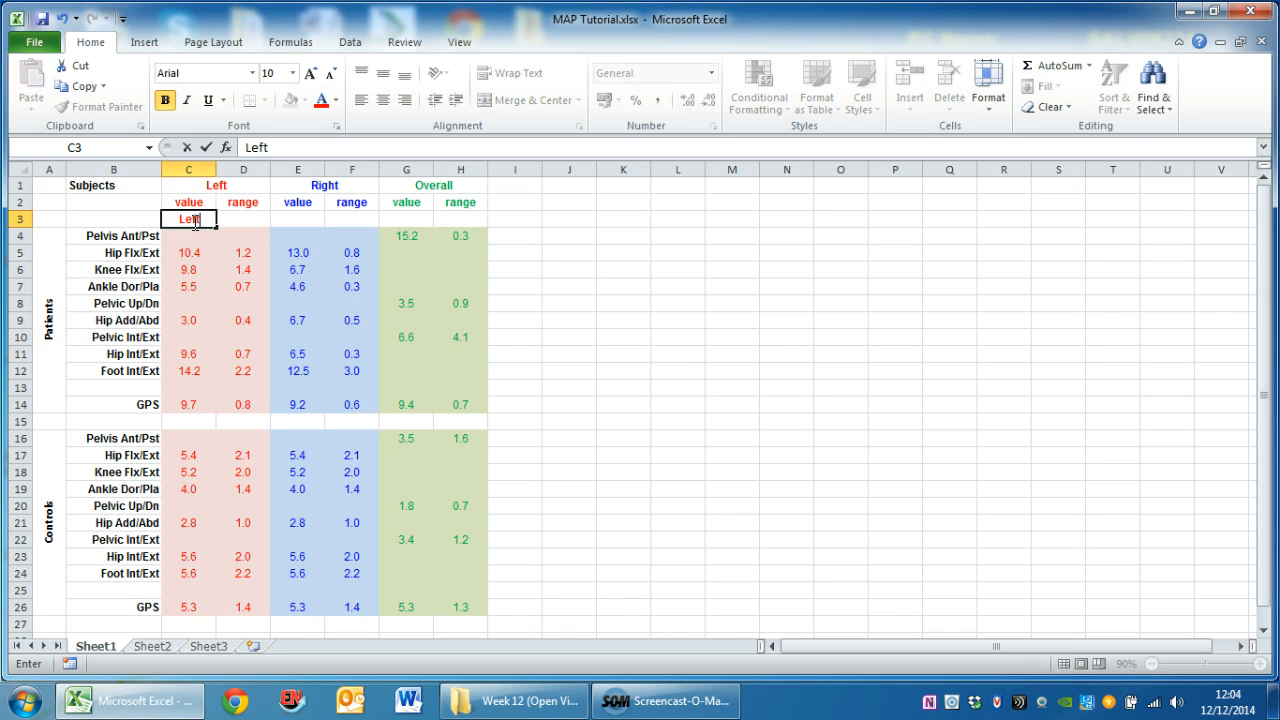
{"action": "left_click", "coordinate": [303, 218]}
{"action": "type", "text": "Right"}
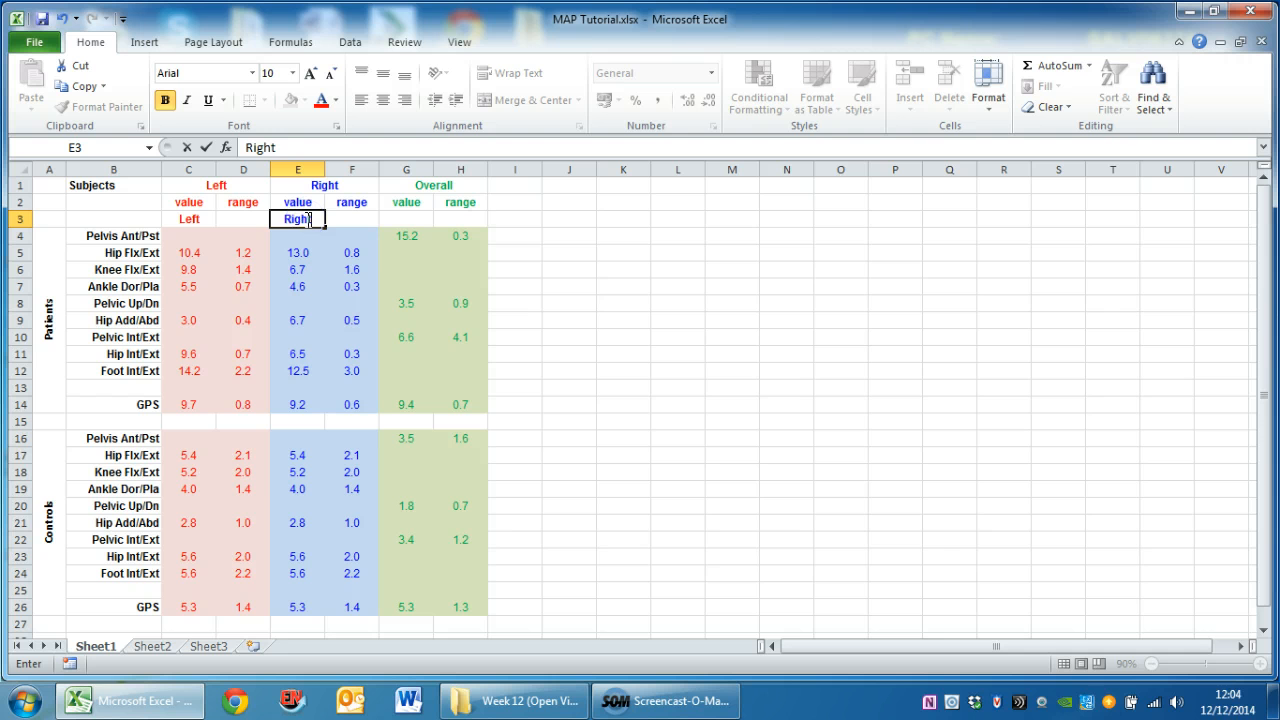
{"action": "left_click", "coordinate": [416, 219]}
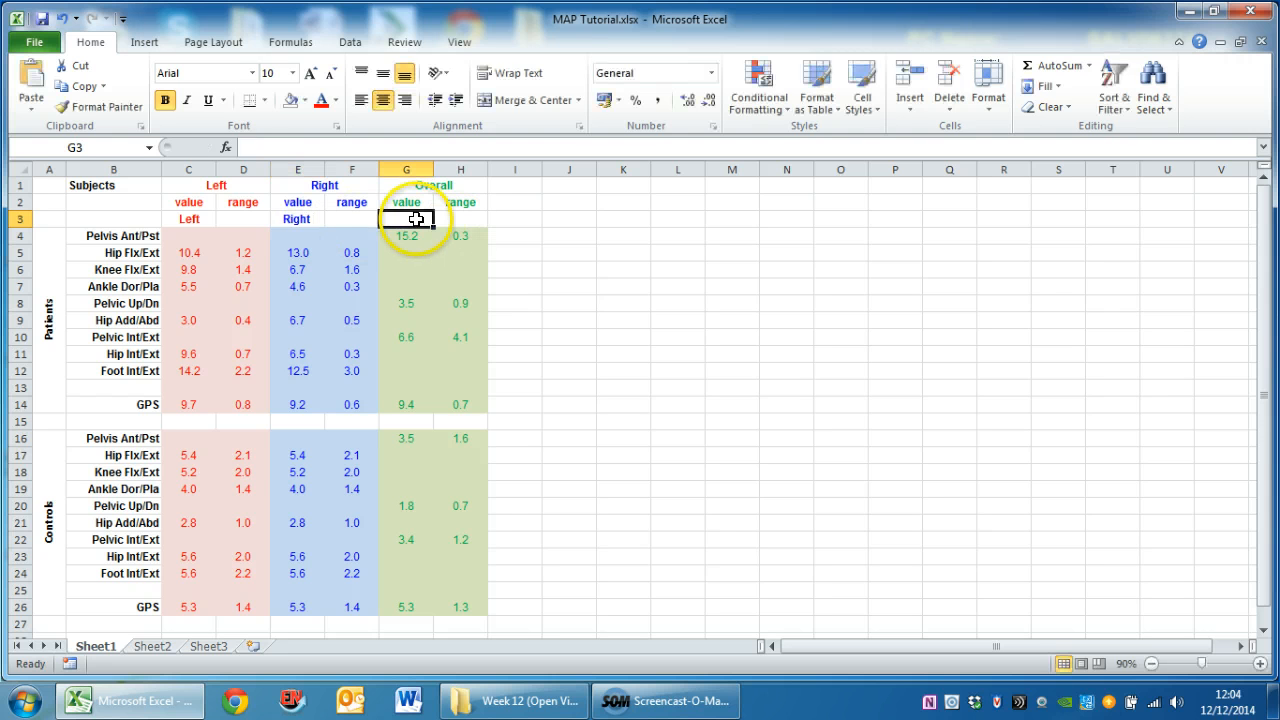
{"action": "type", "text": "Overalll"}
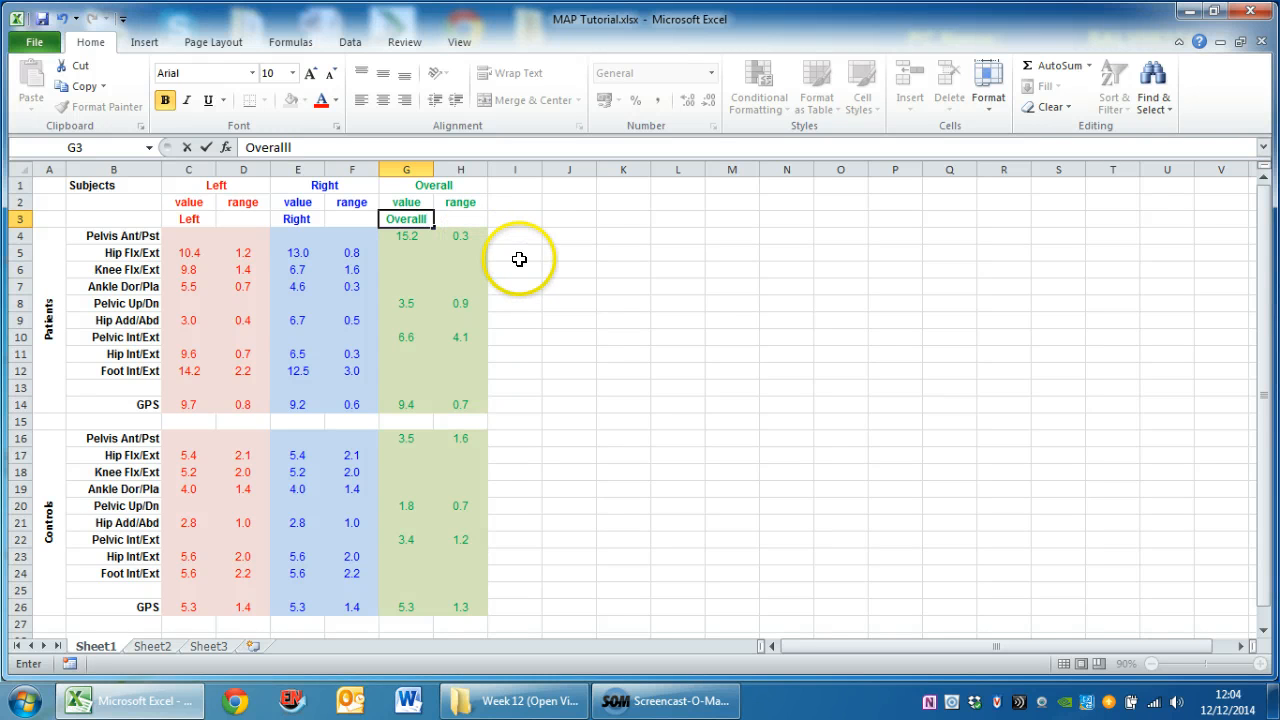
{"action": "key", "text": "BackSpace"}
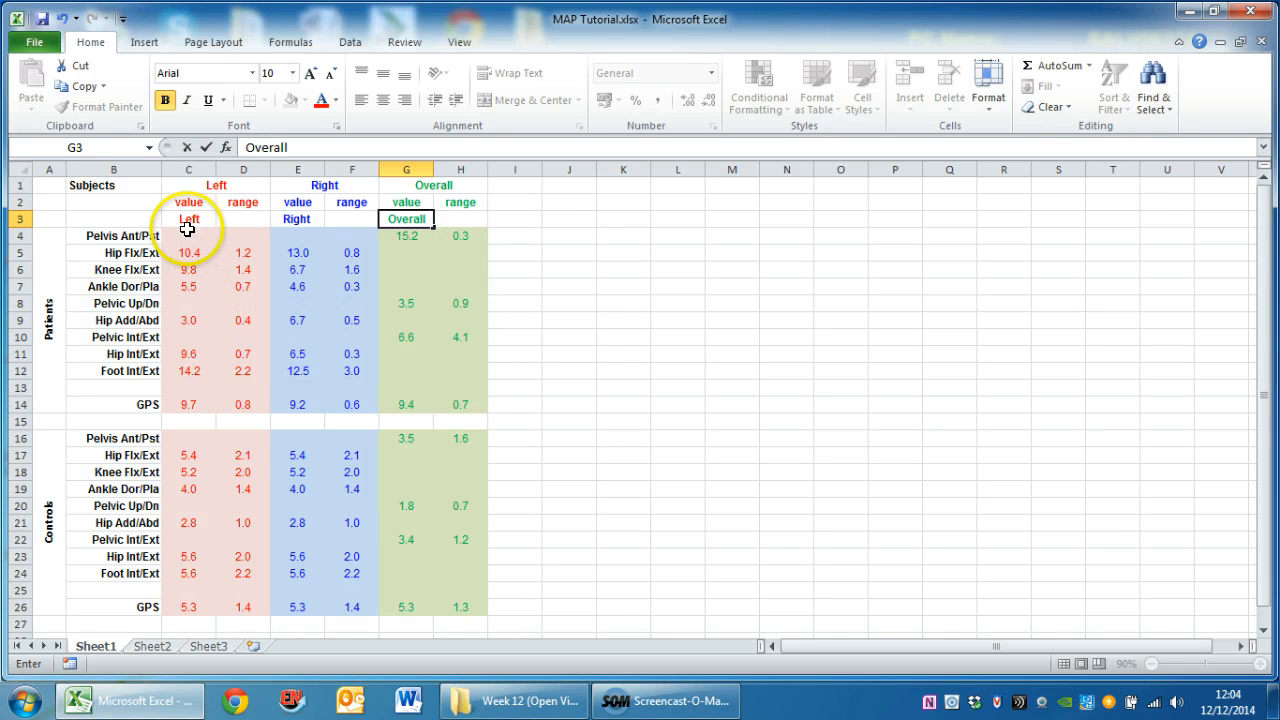
Insert a 2-D clustered column chart from B3:C14, E3:E14 and G3:G14, and place it enlarged beside the table, spanning about J1:T25
{"action": "left_click", "coordinate": [131, 219]}
{"action": "left_click_drag", "start_coordinate": [131, 219], "coordinate": [193, 404]}
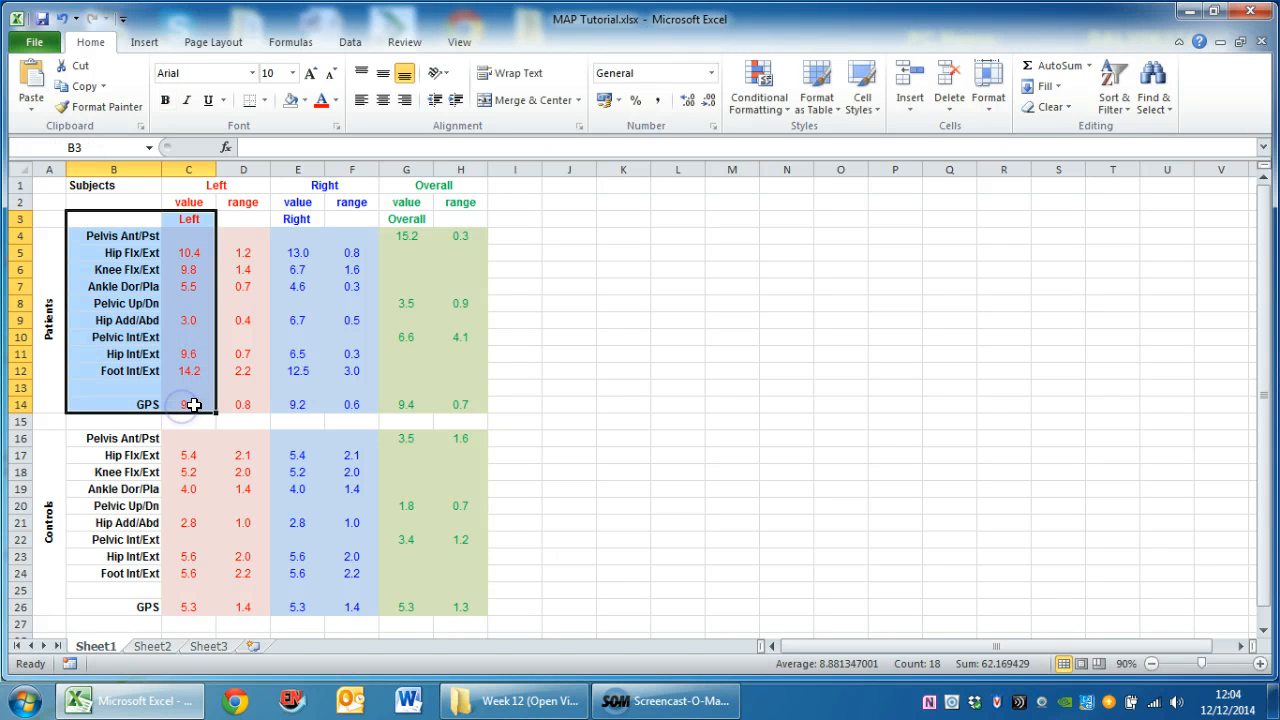
{"action": "left_click", "coordinate": [289, 221], "text": "ctrl"}
{"action": "left_click_drag", "start_coordinate": [289, 221], "coordinate": [289, 403]}
{"action": "left_click", "coordinate": [407, 222], "text": "ctrl"}
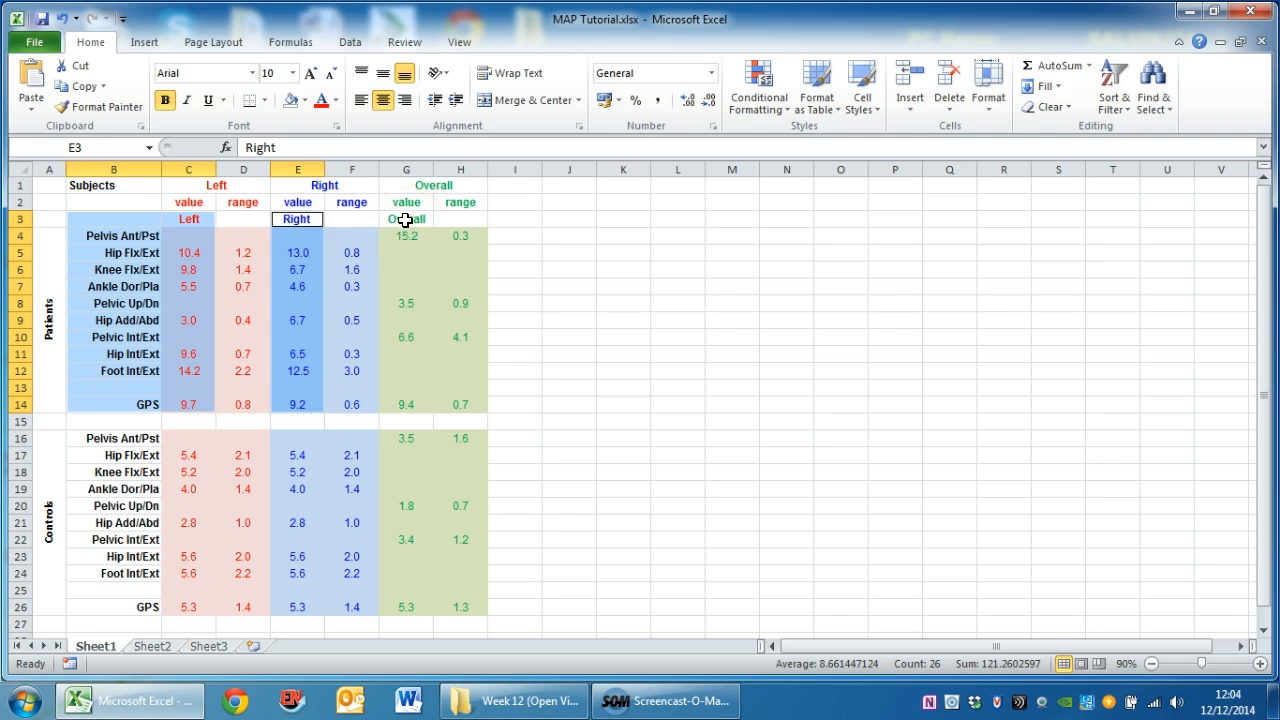
{"action": "left_click_drag", "start_coordinate": [404, 221], "coordinate": [403, 407]}
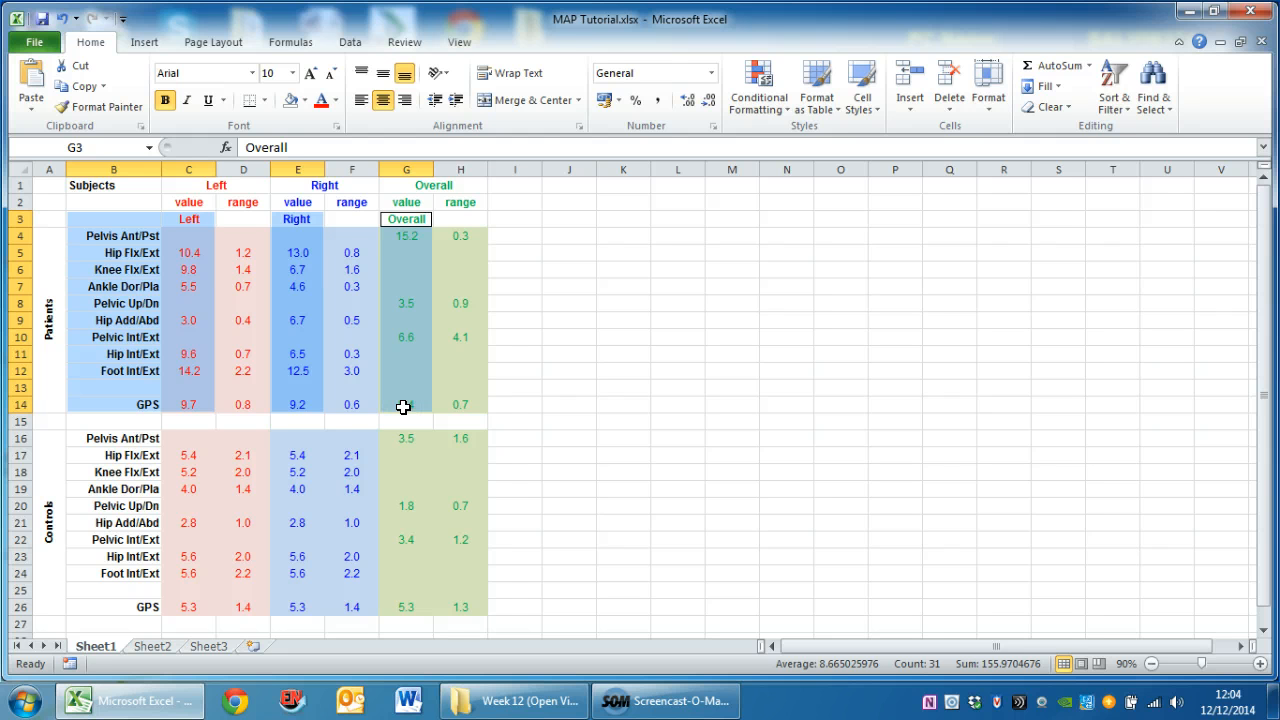
{"action": "left_click", "coordinate": [145, 44]}
{"action": "left_click", "coordinate": [358, 90]}
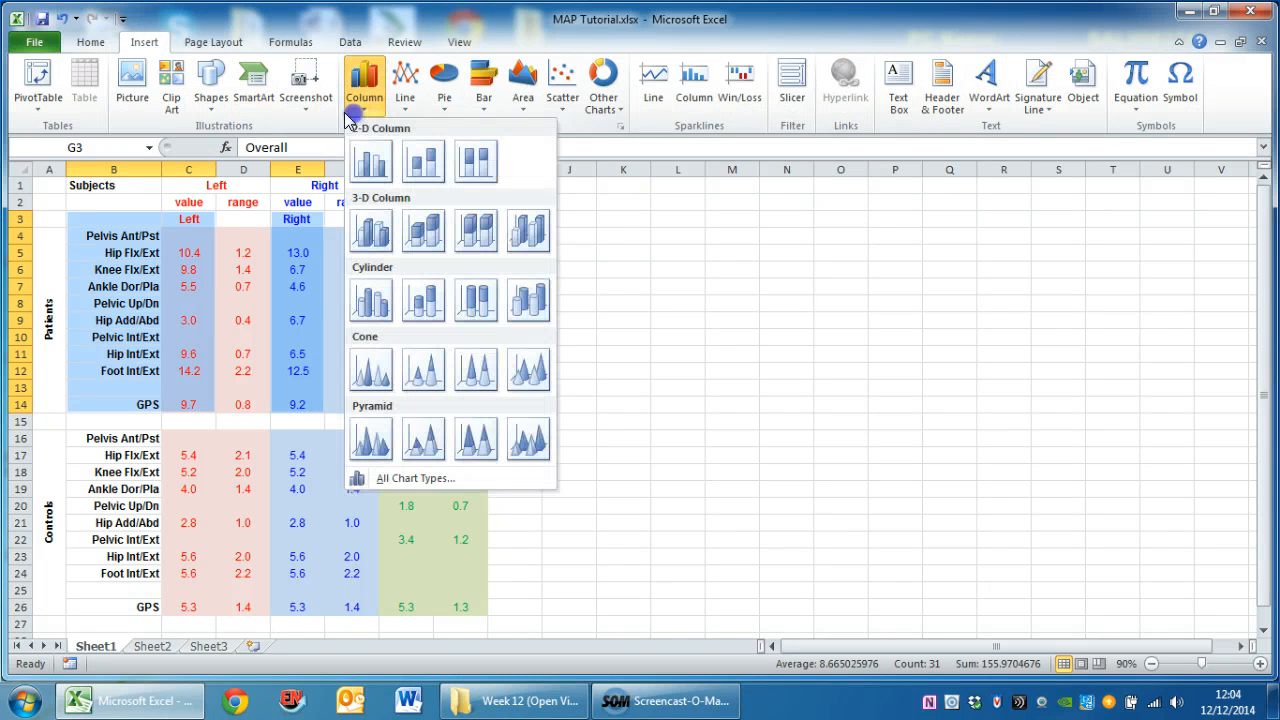
{"action": "left_click", "coordinate": [370, 164]}
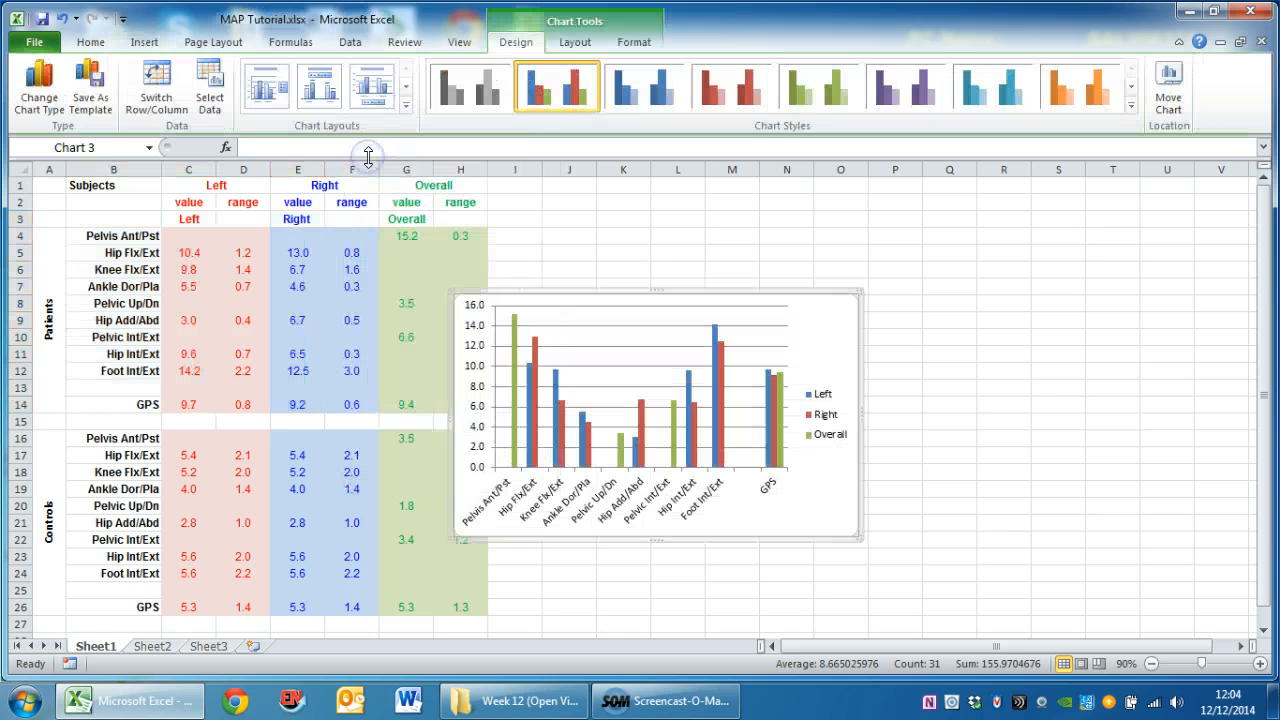
{"action": "left_click_drag", "start_coordinate": [603, 304], "coordinate": [690, 183]}
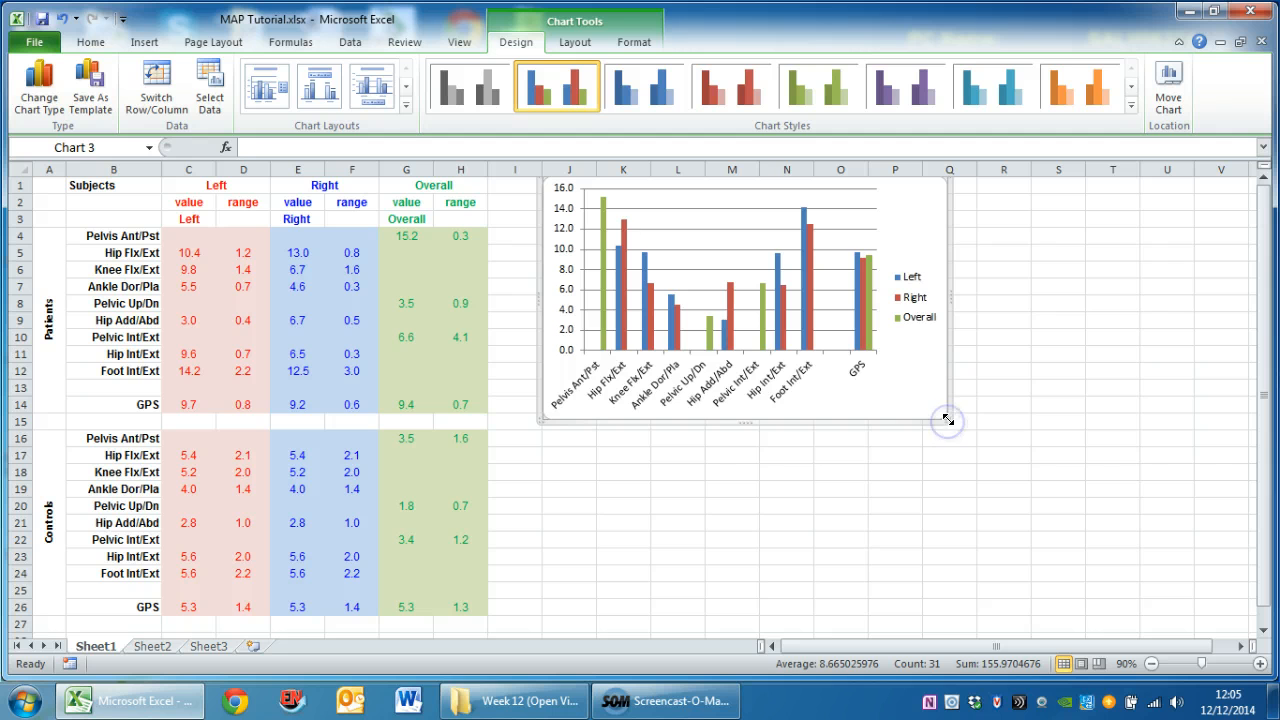
{"action": "left_click_drag", "start_coordinate": [947, 418], "coordinate": [1139, 597]}
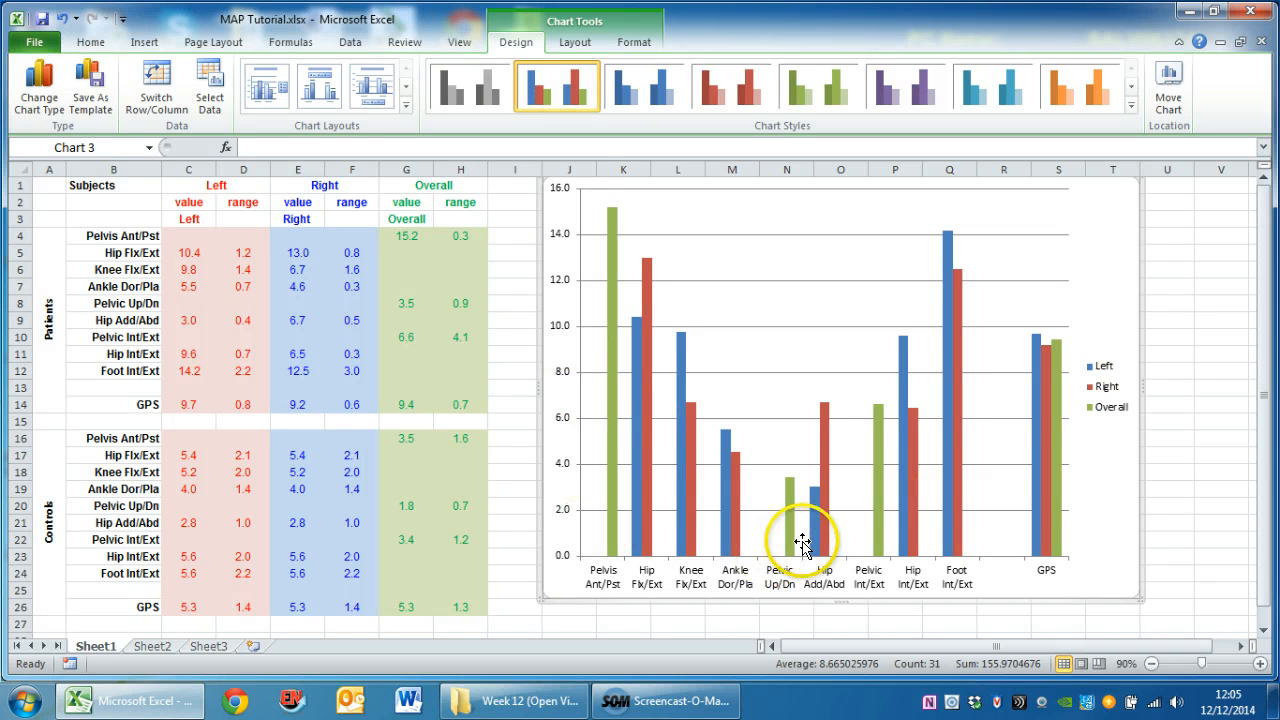
Fill the chart's Overall series with the standard green colour
{"action": "left_click", "coordinate": [613, 362]}
{"action": "right_click", "coordinate": [613, 362]}
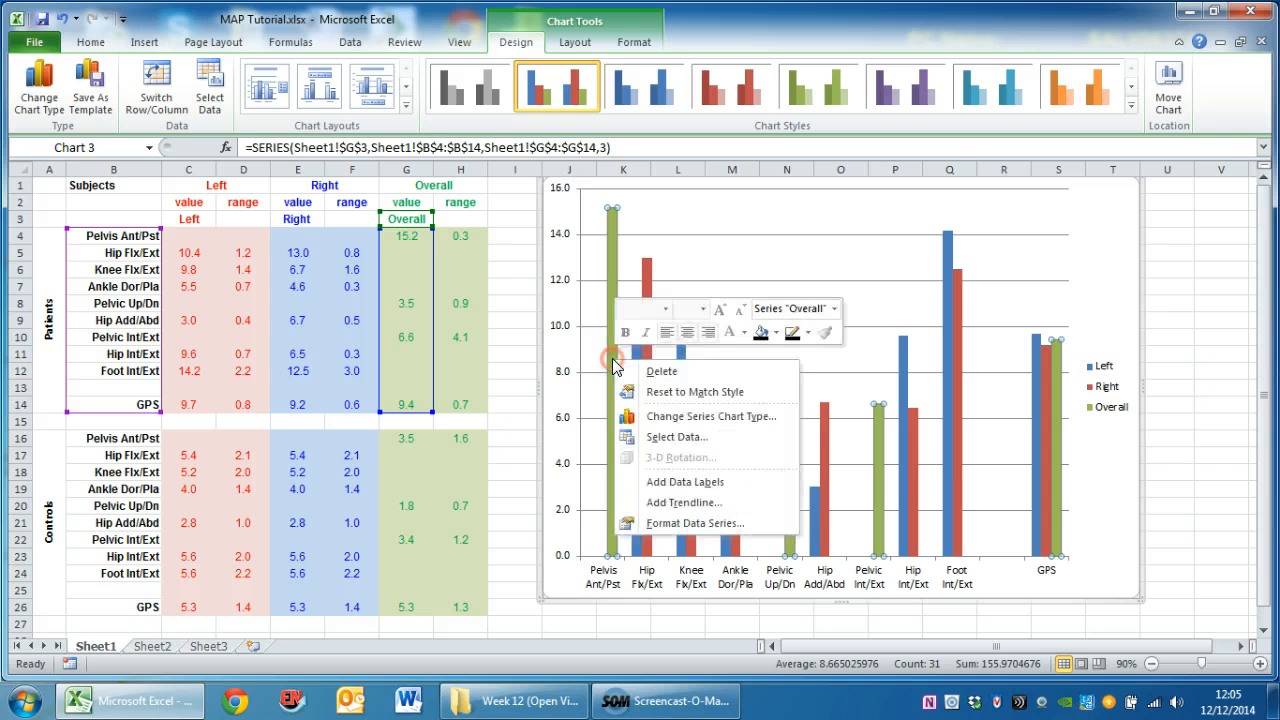
{"action": "left_click", "coordinate": [777, 334]}
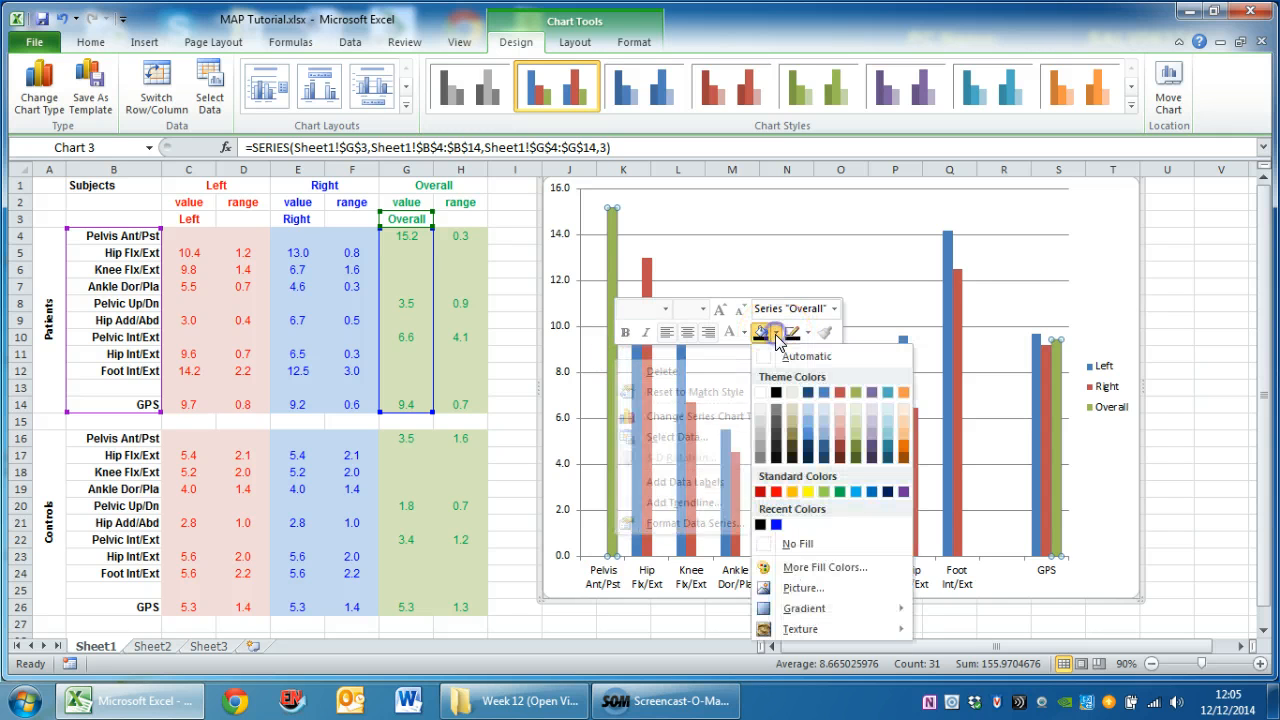
{"action": "left_click", "coordinate": [838, 491]}
Fill the chart's Left series with the standard red colour
{"action": "left_click", "coordinate": [636, 493]}
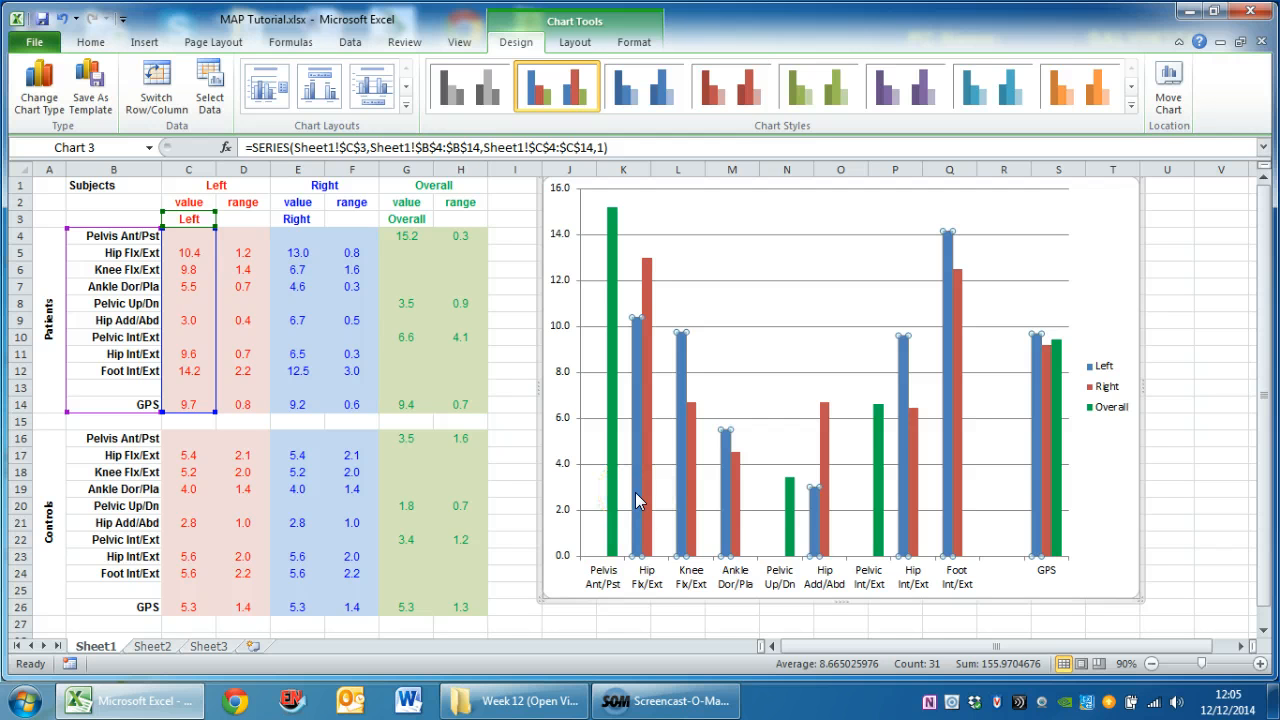
{"action": "right_click", "coordinate": [636, 493]}
{"action": "left_click", "coordinate": [796, 468]}
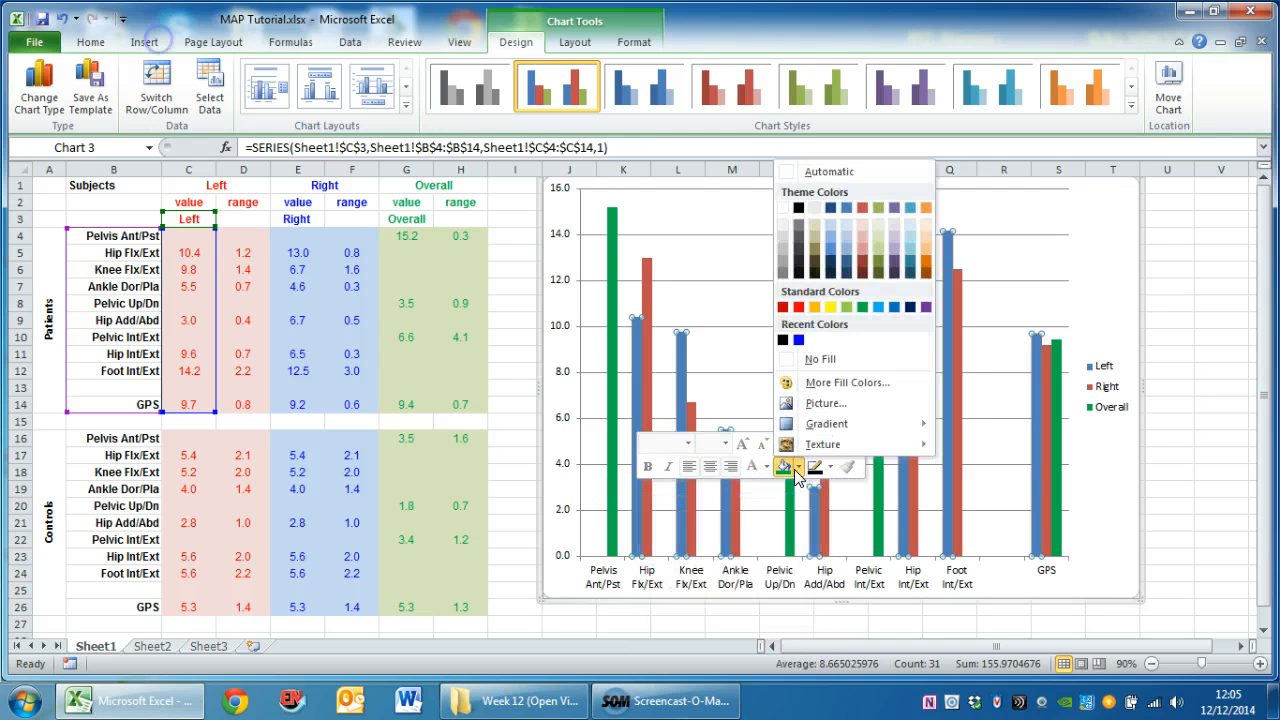
{"action": "left_click", "coordinate": [798, 307]}
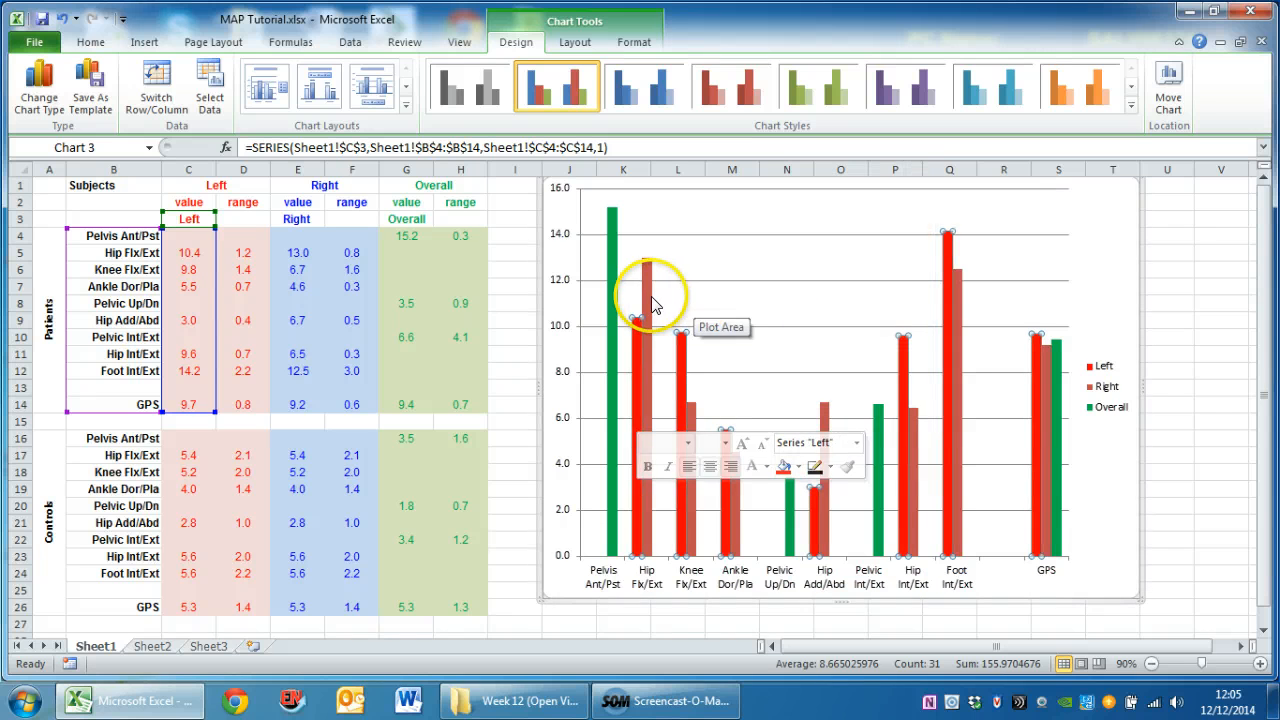
Fill the chart's Right series with the recently used bright blue colour
{"action": "left_click", "coordinate": [651, 304]}
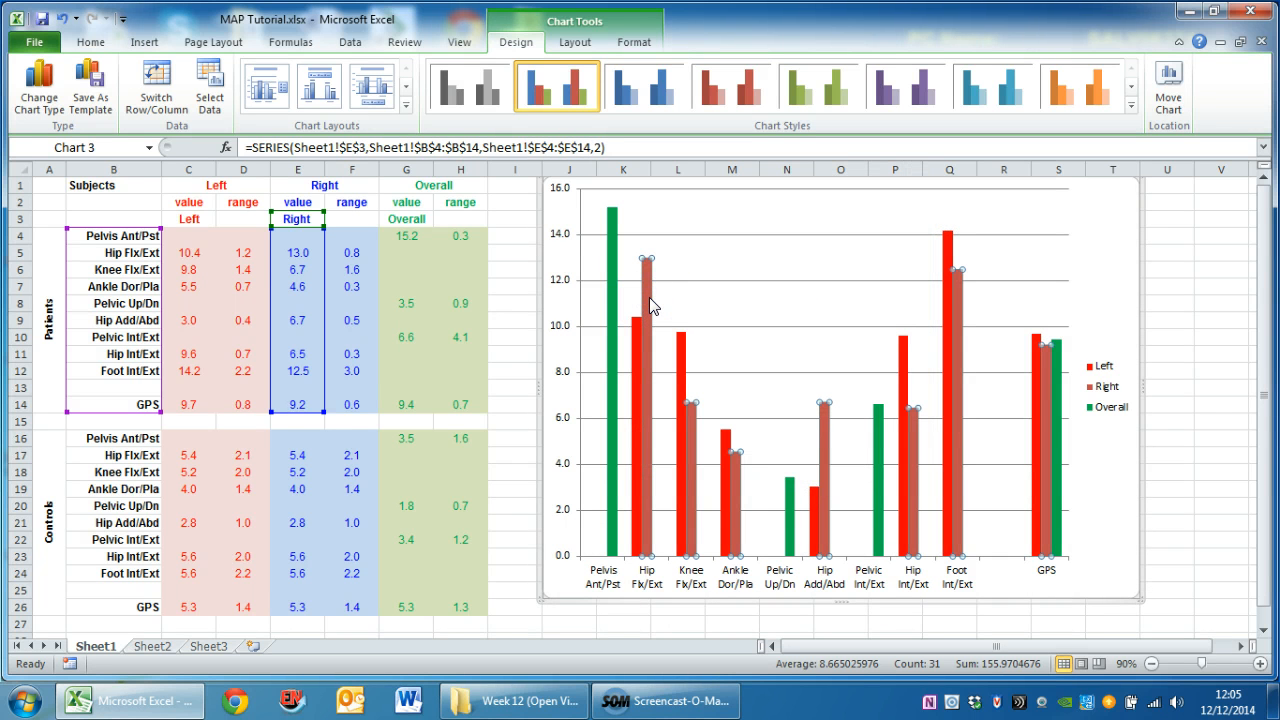
{"action": "right_click", "coordinate": [651, 304]}
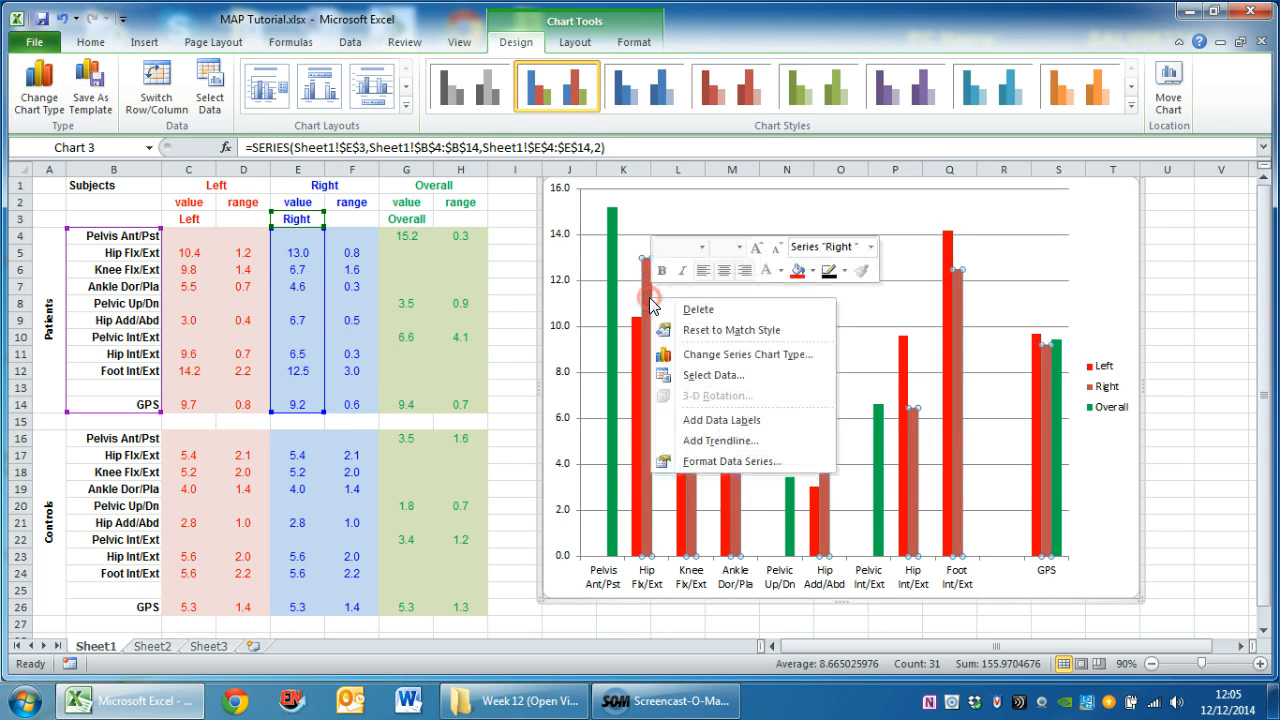
{"action": "left_click", "coordinate": [813, 279]}
{"action": "left_click", "coordinate": [812, 466]}
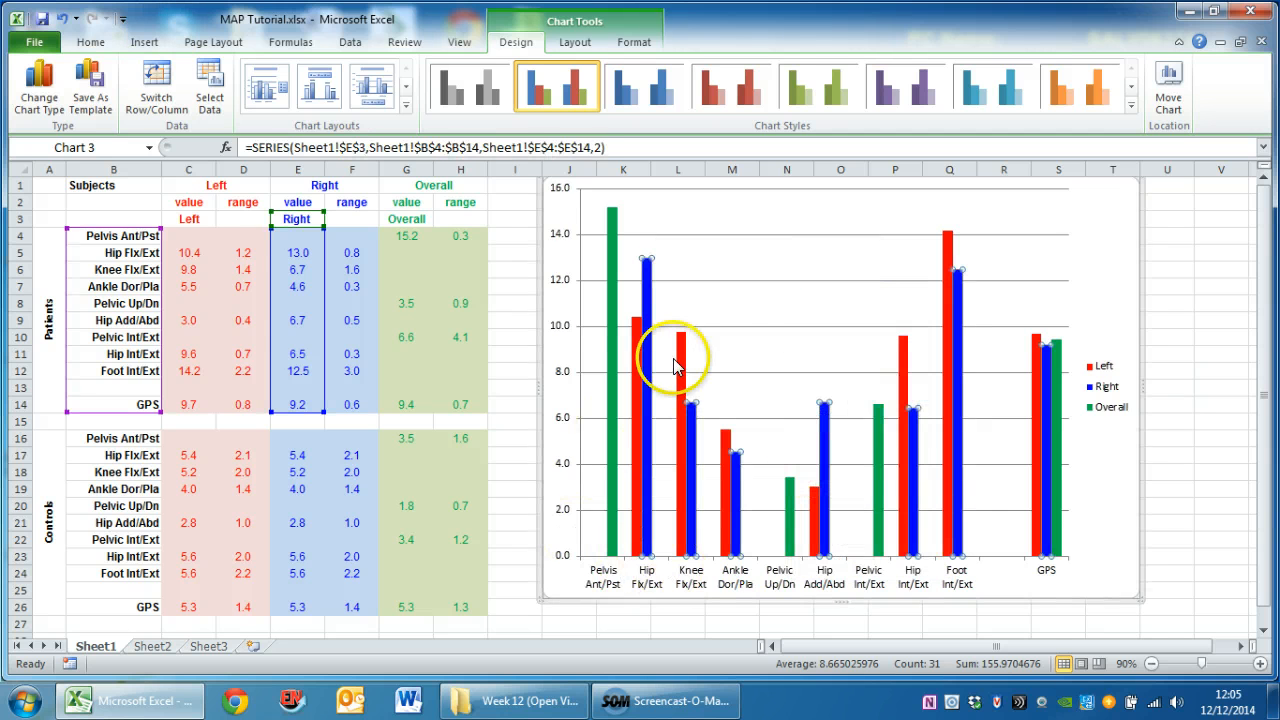
Reduce the gap width of the chart's data series to about 47%
{"action": "left_click", "coordinate": [612, 414]}
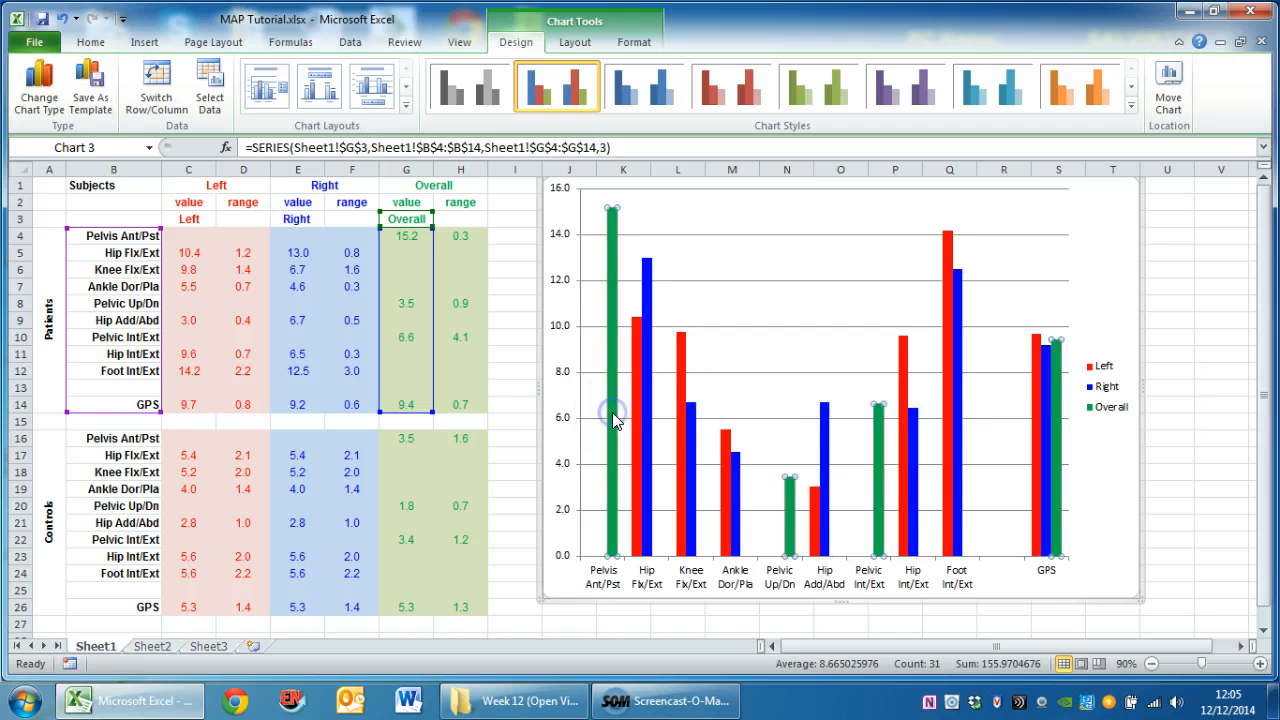
{"action": "right_click", "coordinate": [612, 412]}
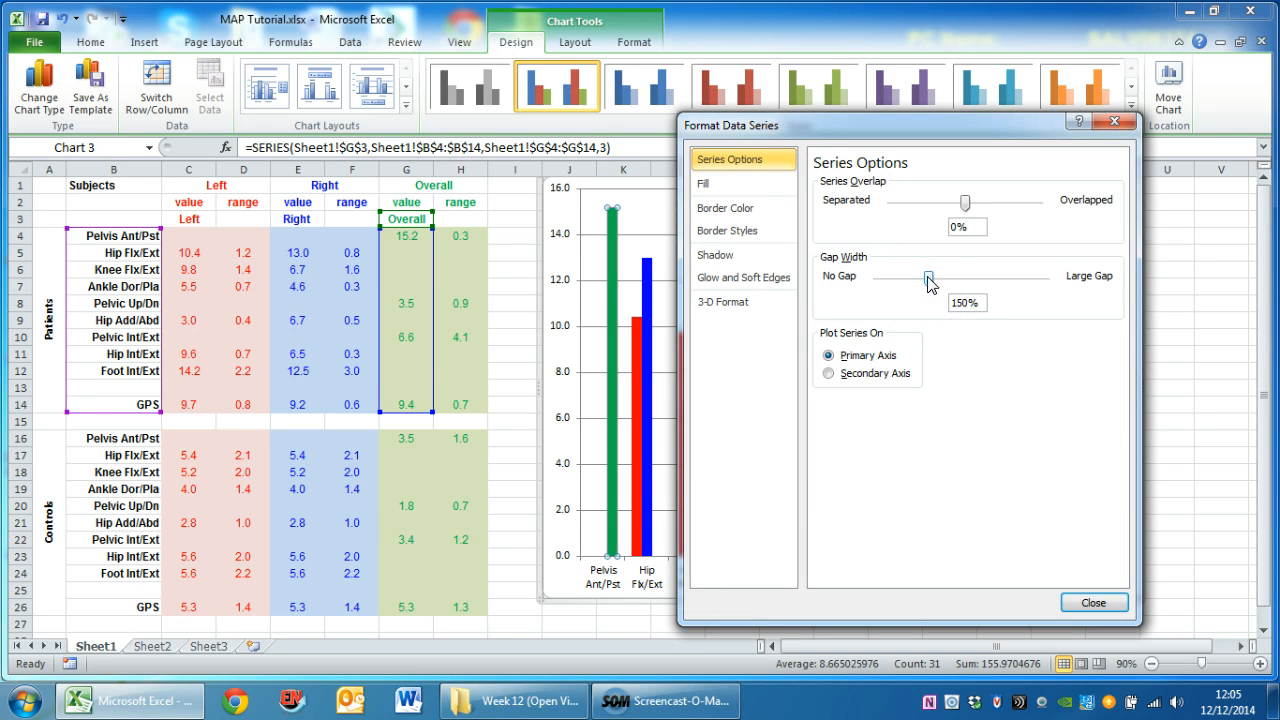
{"action": "left_click_drag", "start_coordinate": [928, 278], "coordinate": [887, 277]}
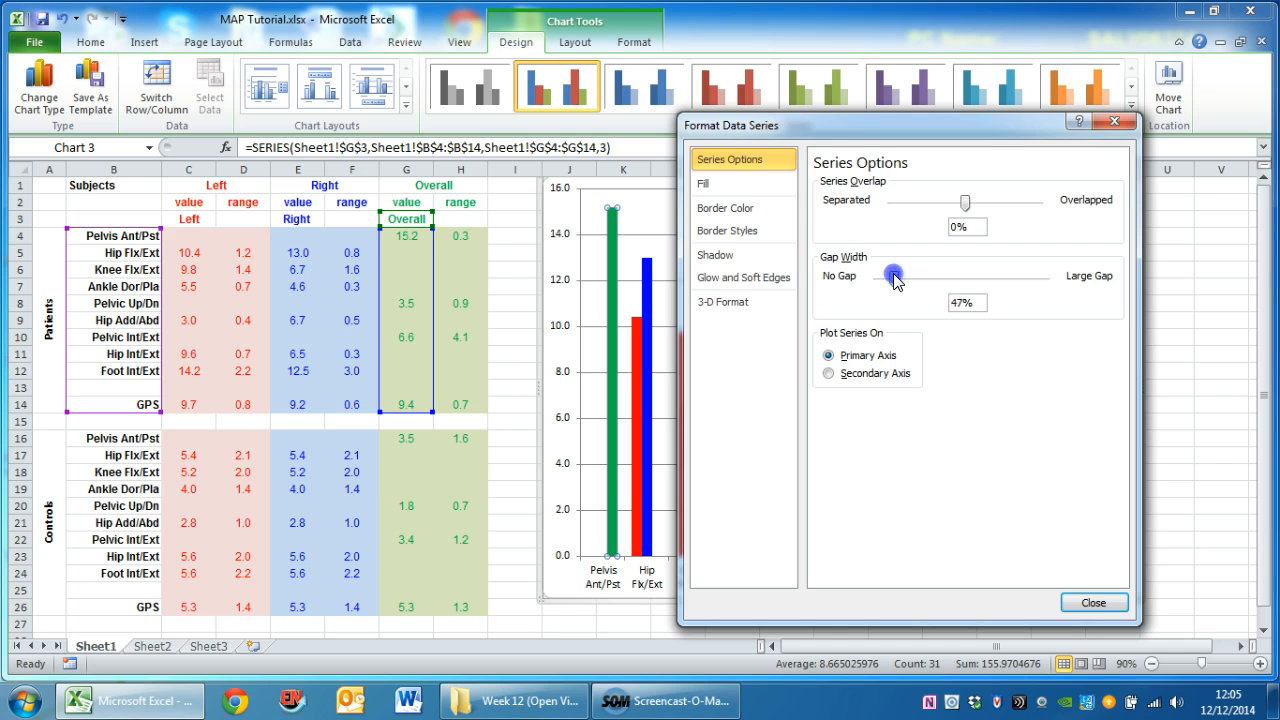
{"action": "left_click", "coordinate": [1095, 603]}
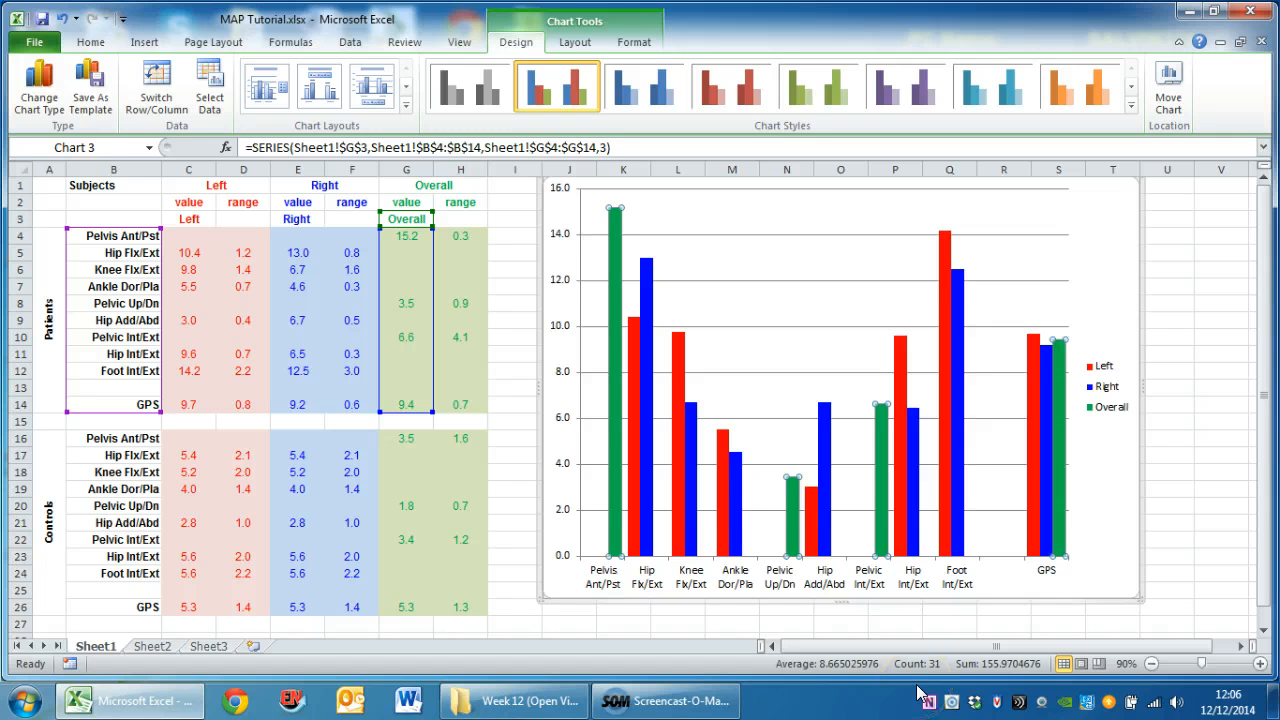
Fix the chart's vertical axis to a minimum of 0, a maximum of 40 and a major unit of 10
{"action": "left_click", "coordinate": [562, 328]}
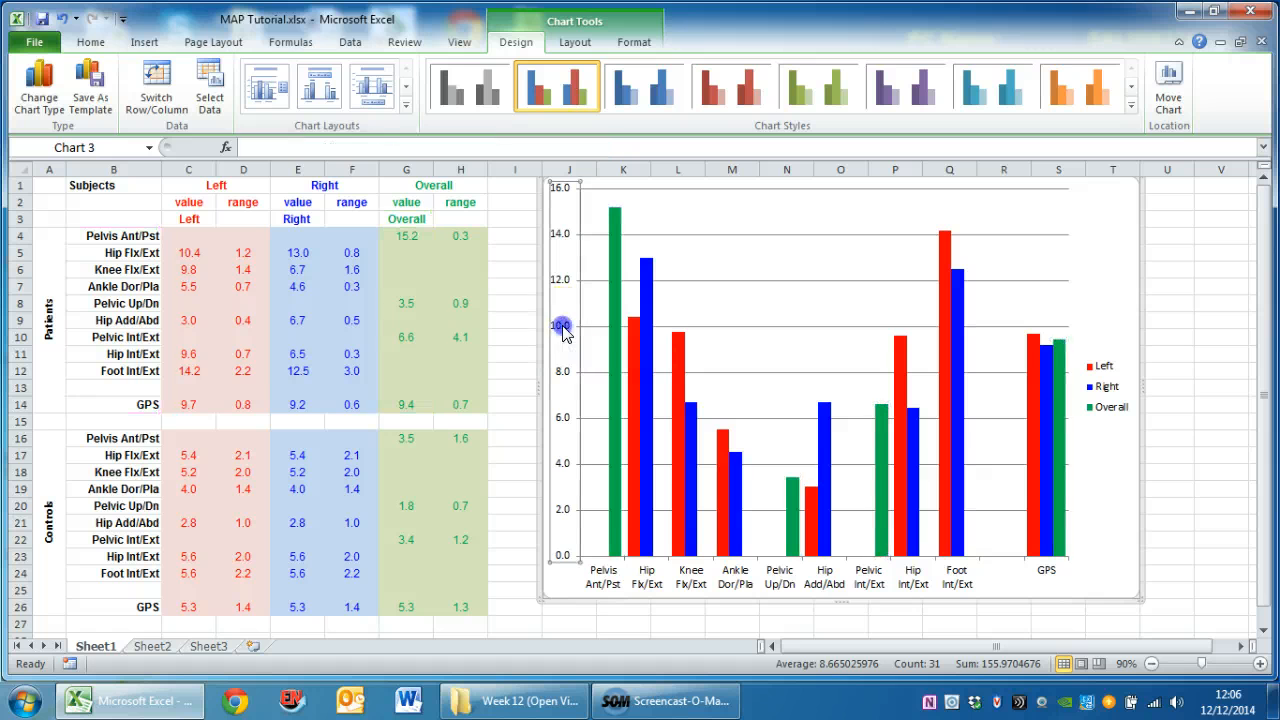
{"action": "right_click", "coordinate": [562, 333]}
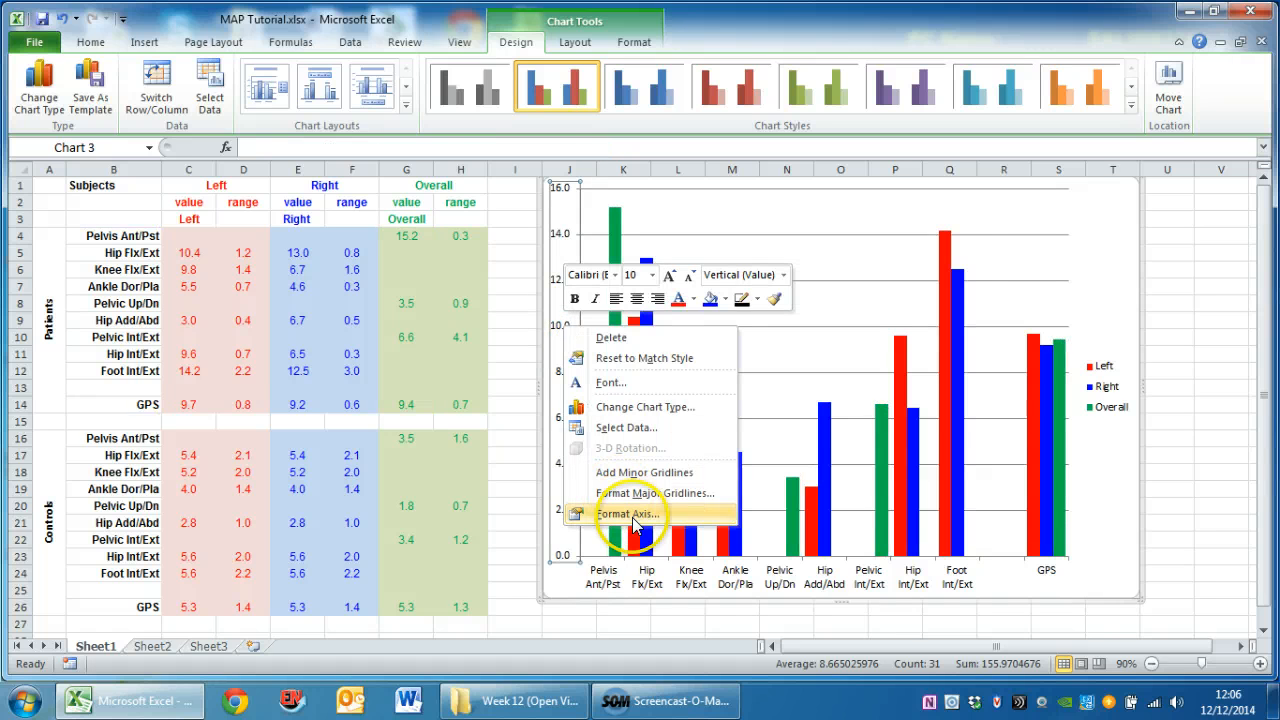
{"action": "left_click", "coordinate": [615, 513]}
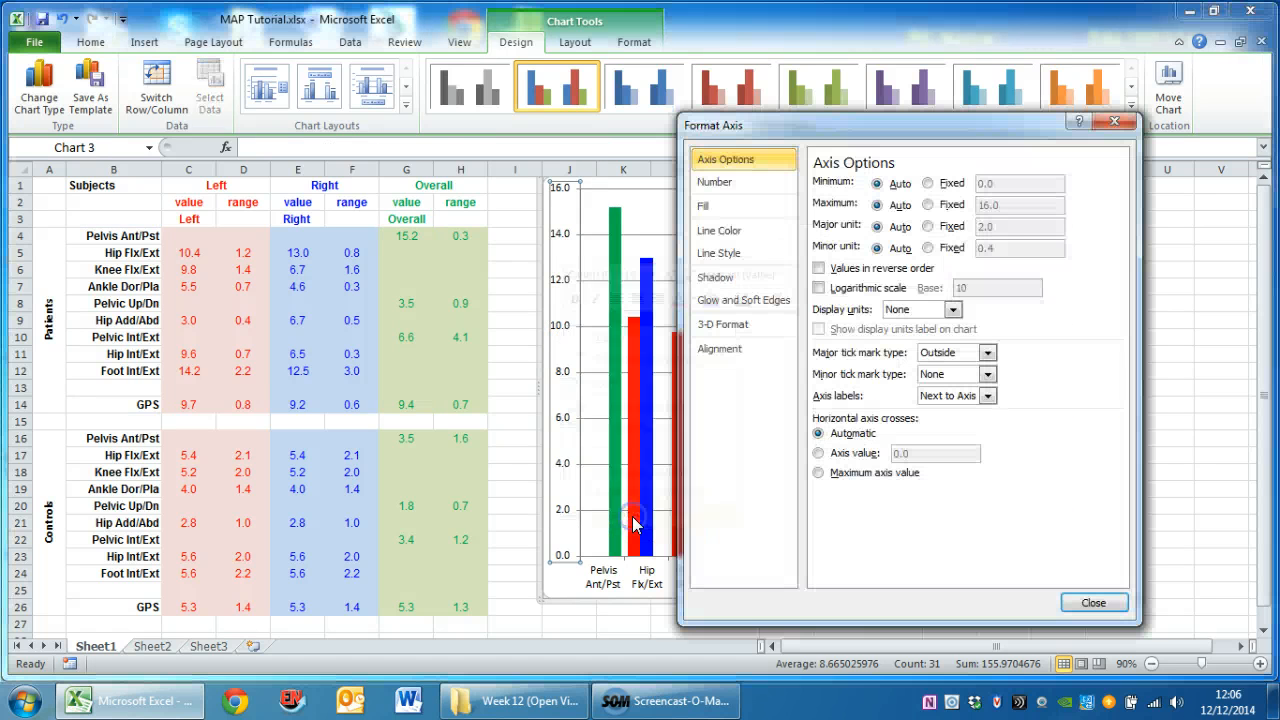
{"action": "left_click", "coordinate": [928, 183]}
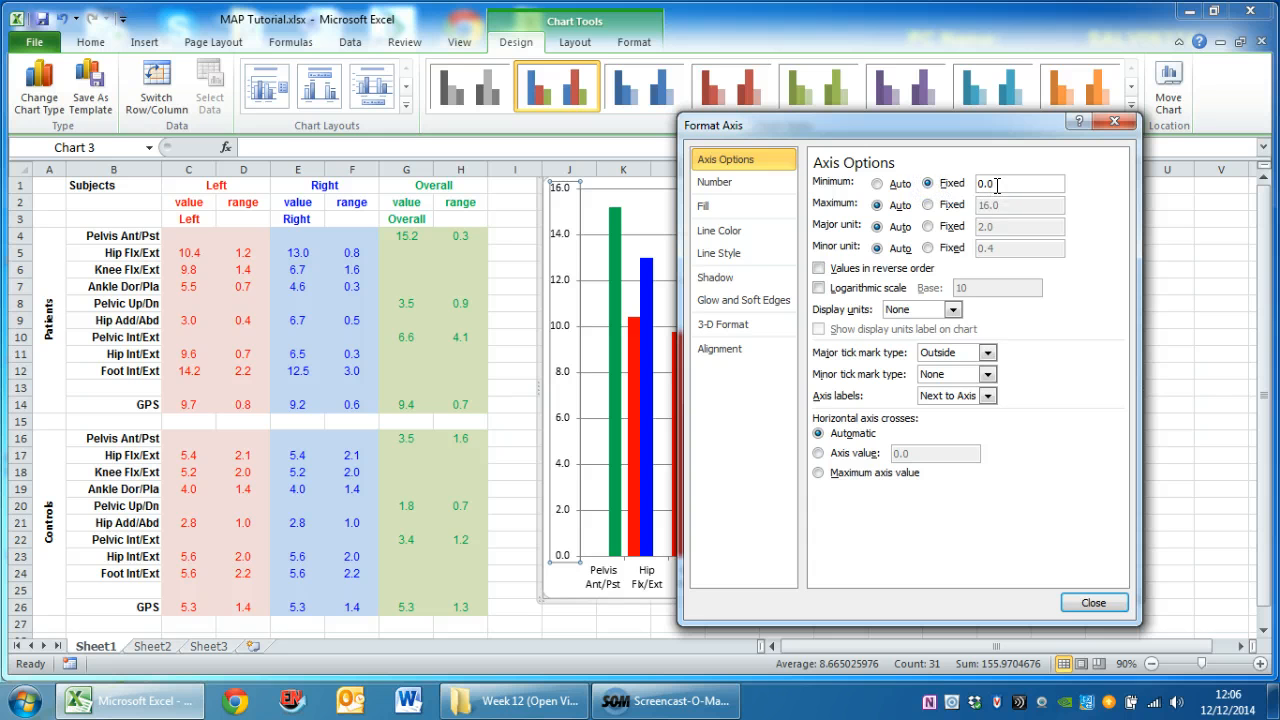
{"action": "left_click", "coordinate": [928, 204]}
{"action": "left_click", "coordinate": [984, 204]}
{"action": "left_click_drag", "start_coordinate": [984, 204], "coordinate": [963, 212]}
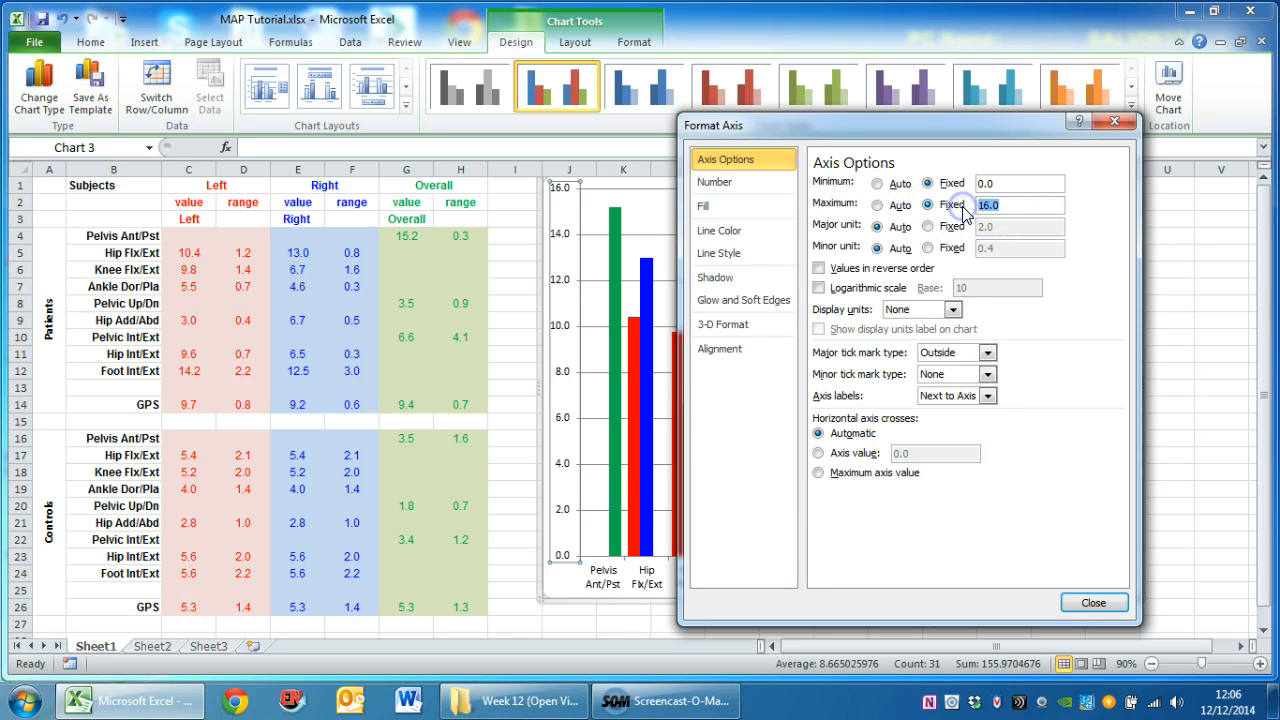
{"action": "left_click", "coordinate": [928, 226]}
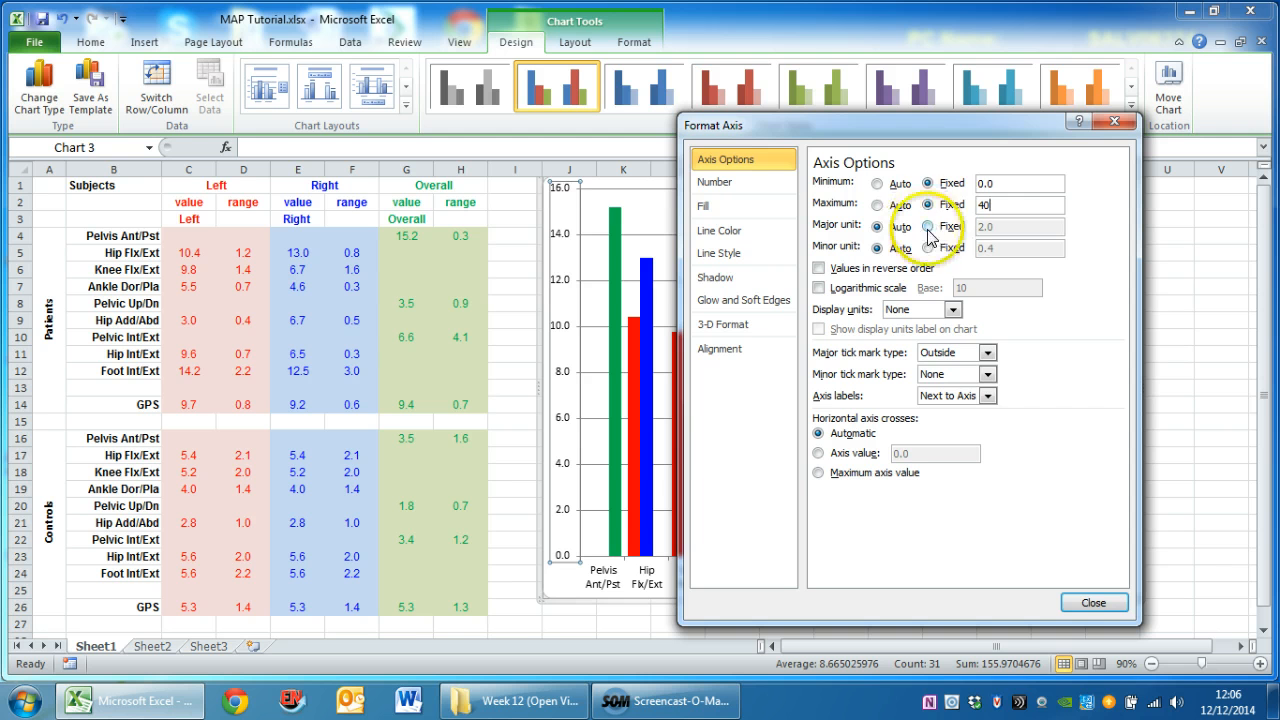
{"action": "left_click", "coordinate": [1000, 227]}
{"action": "left_click_drag", "start_coordinate": [1000, 227], "coordinate": [983, 227]}
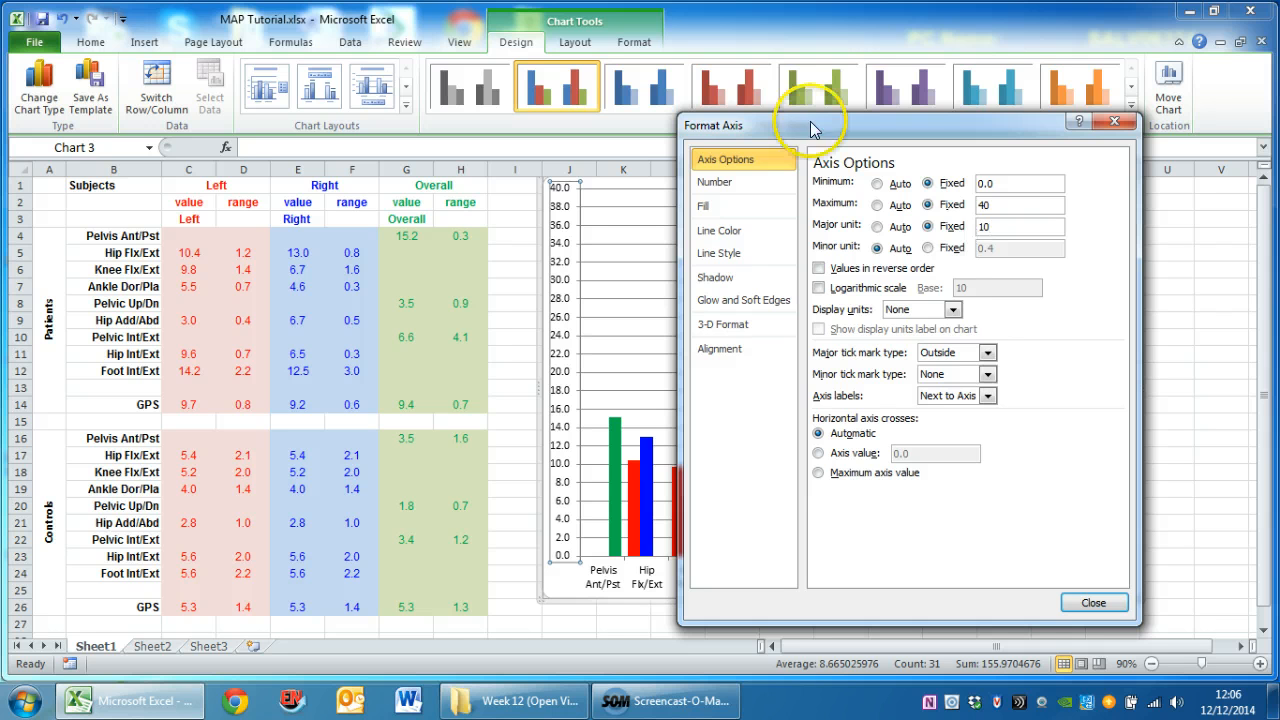
Set the vertical axis labels' number format to 0 decimal places
{"action": "left_click", "coordinate": [716, 186]}
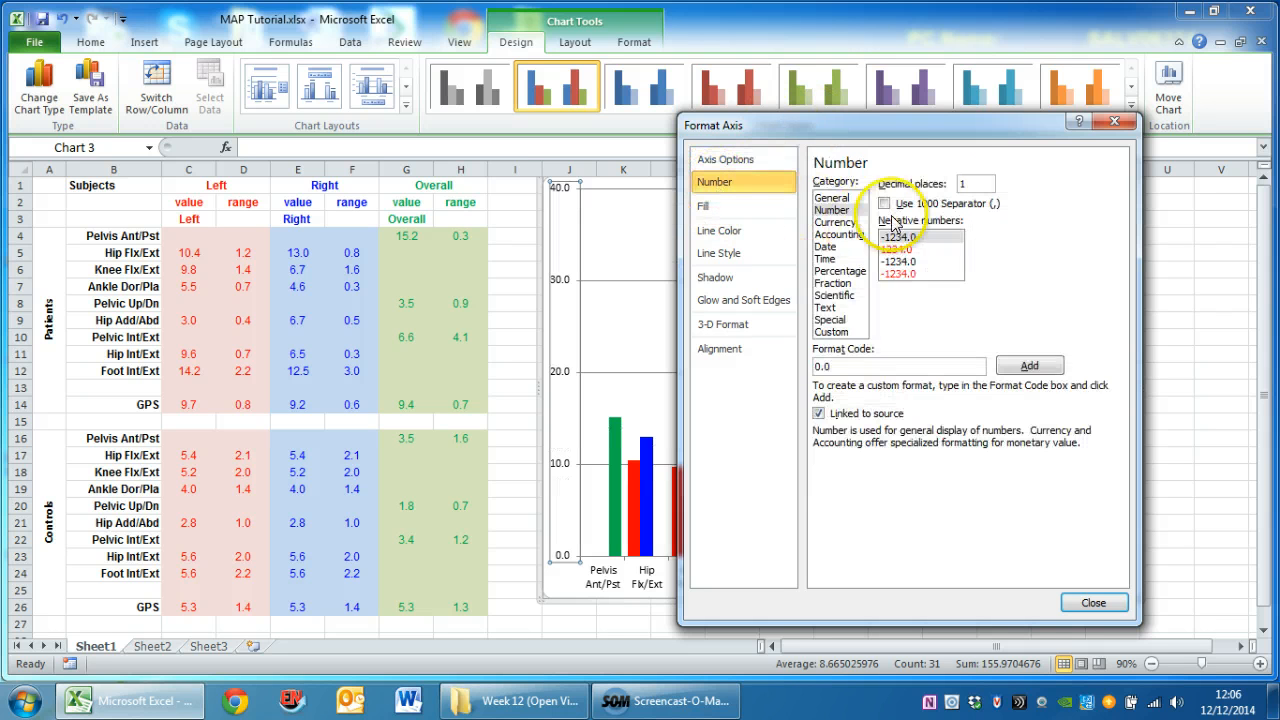
{"action": "left_click_drag", "start_coordinate": [966, 185], "coordinate": [953, 189]}
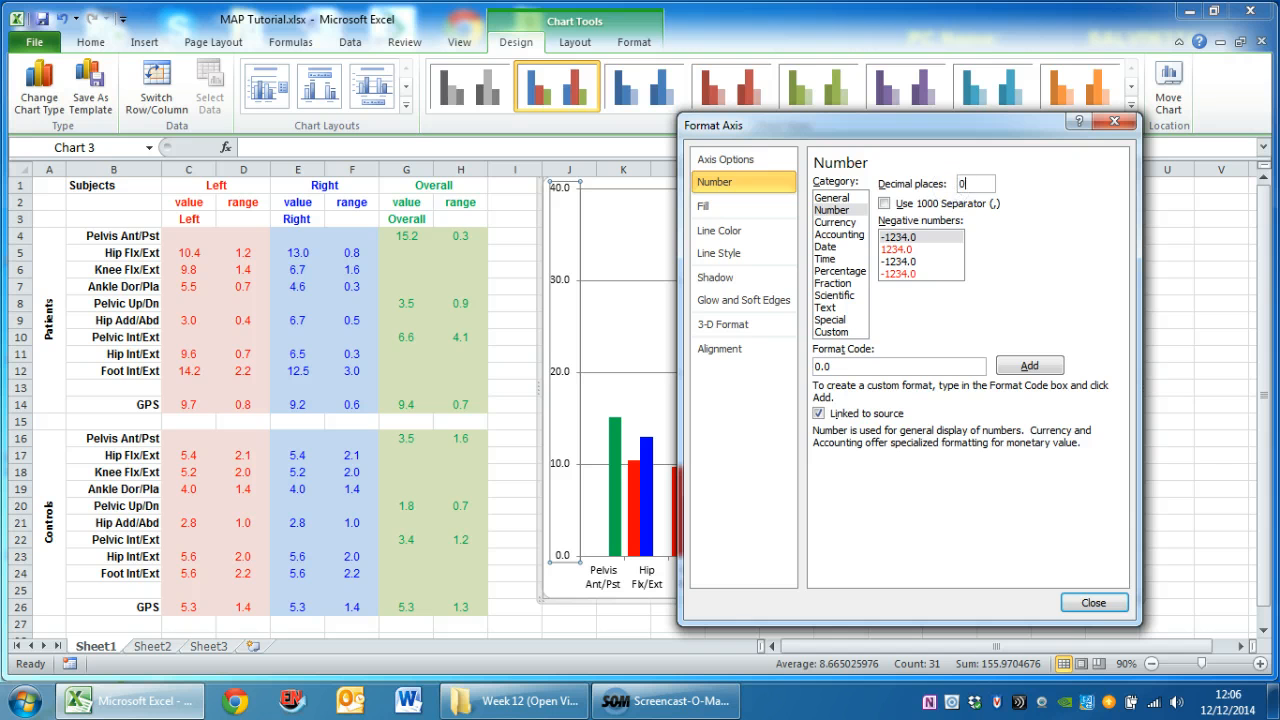
{"action": "type", "text": "0"}
{"action": "left_click", "coordinate": [1090, 602]}
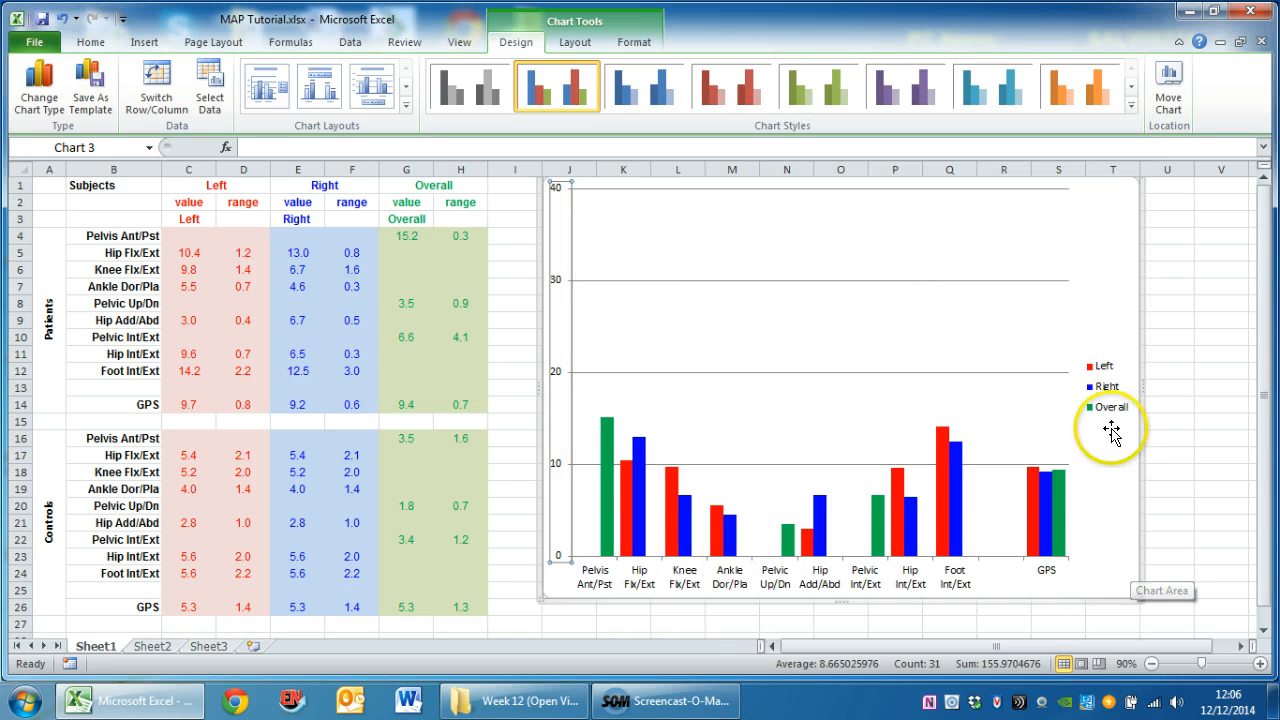
Outline the chart's plot area in black with a line weight of 1½ pt
{"action": "left_click", "coordinate": [945, 244]}
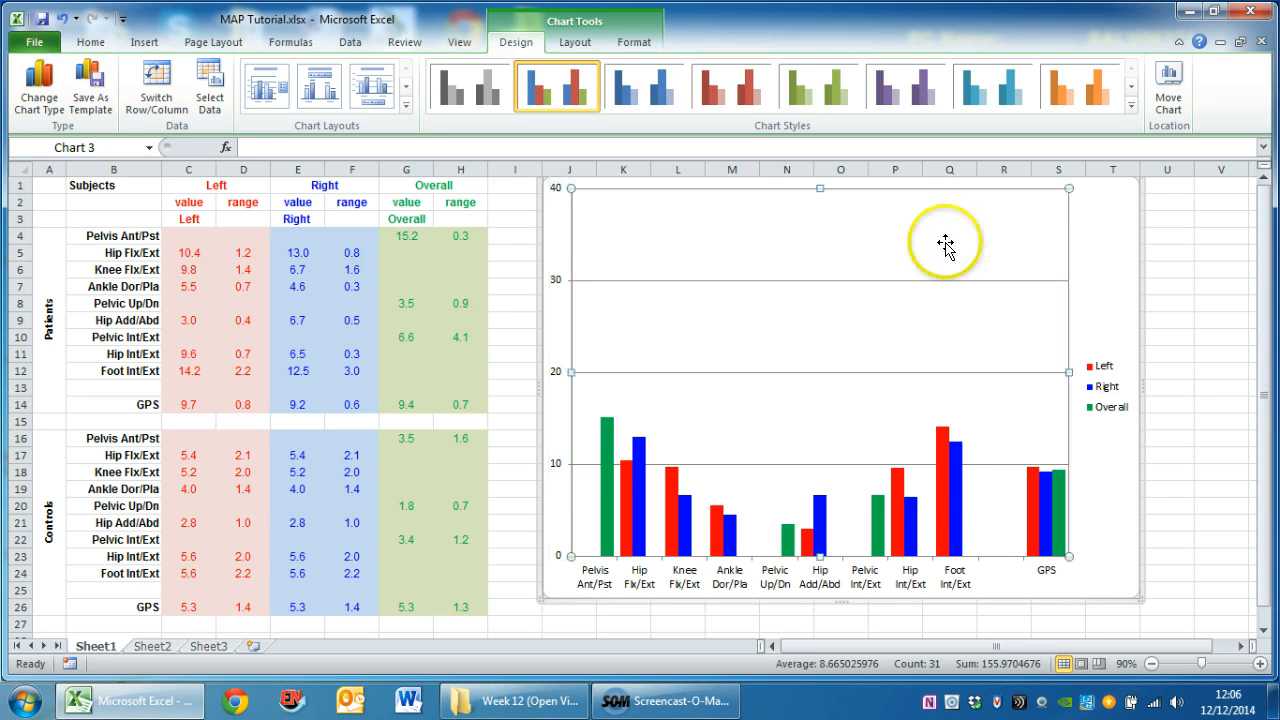
{"action": "right_click", "coordinate": [945, 245]}
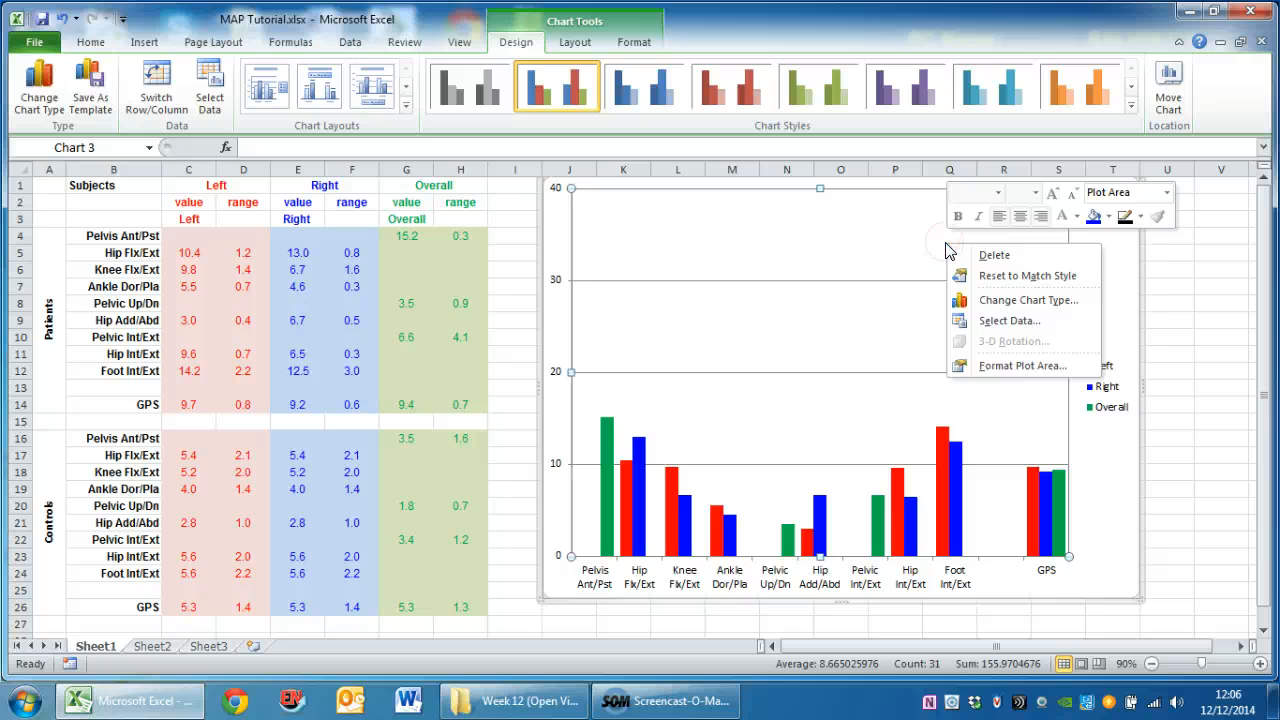
{"action": "left_click", "coordinate": [1140, 216]}
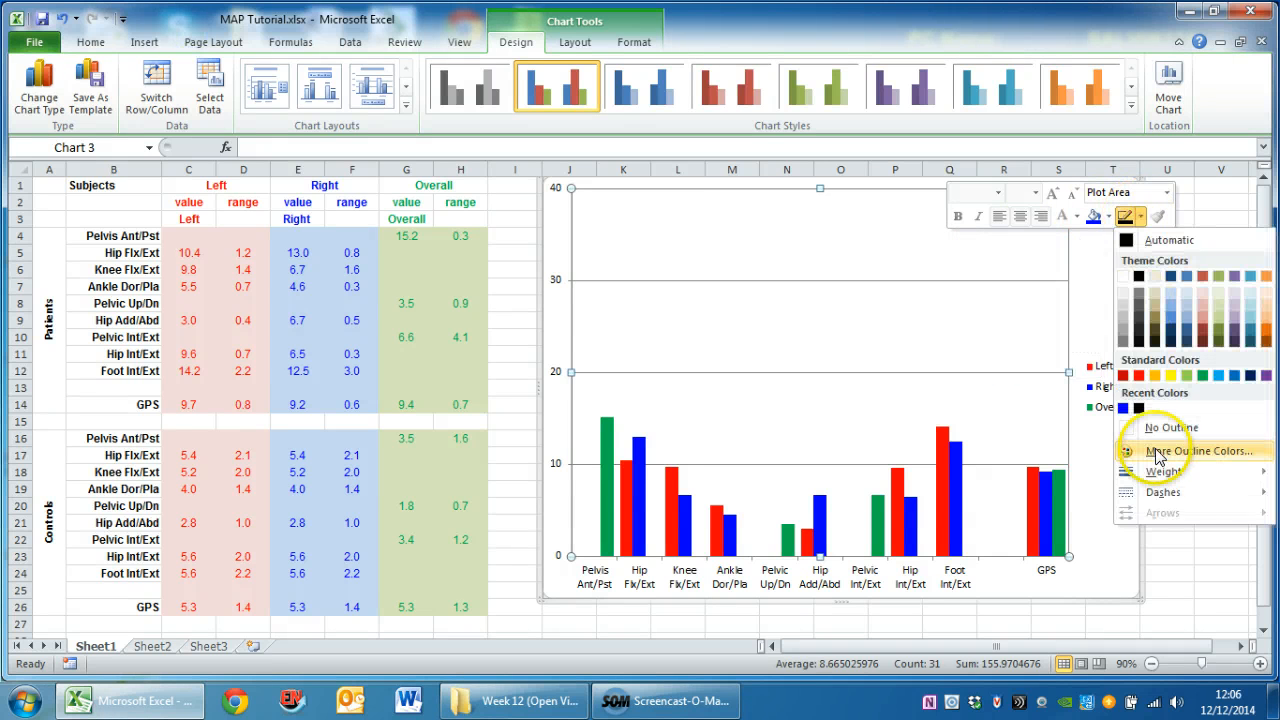
{"action": "left_click", "coordinate": [1138, 409]}
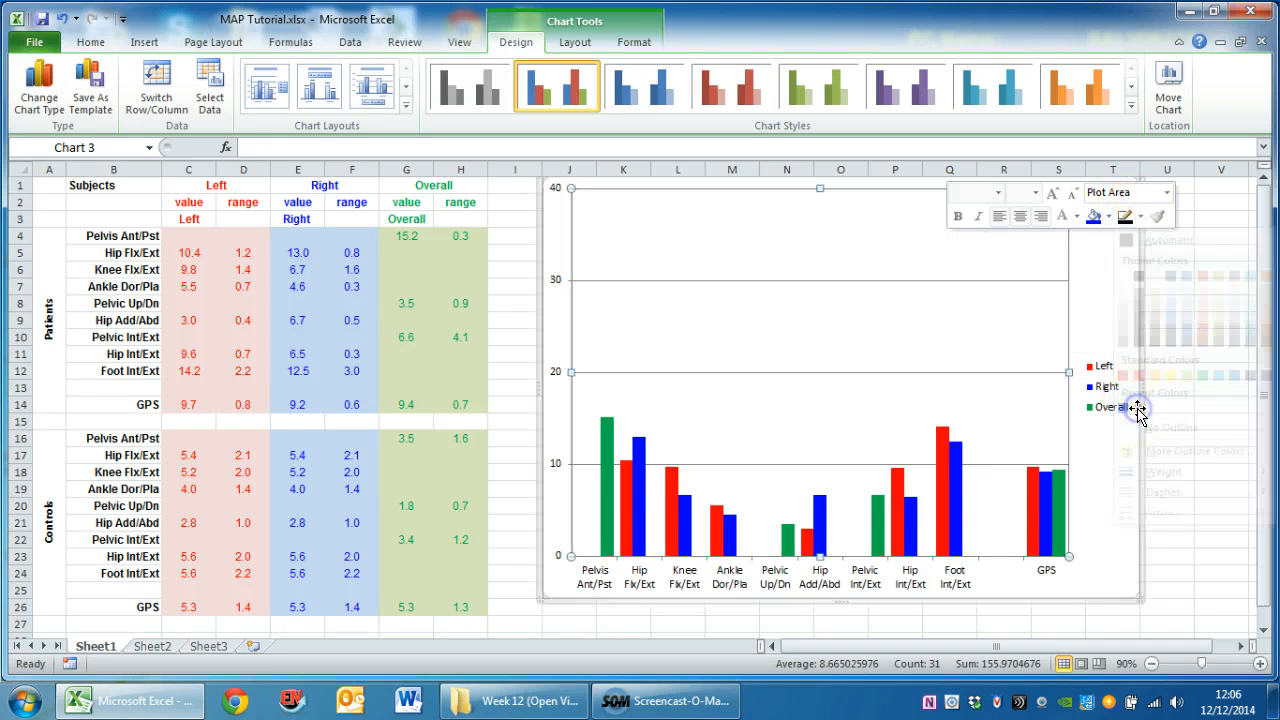
{"action": "left_click", "coordinate": [1140, 217]}
{"action": "mouse_move", "coordinate": [1163, 480]}
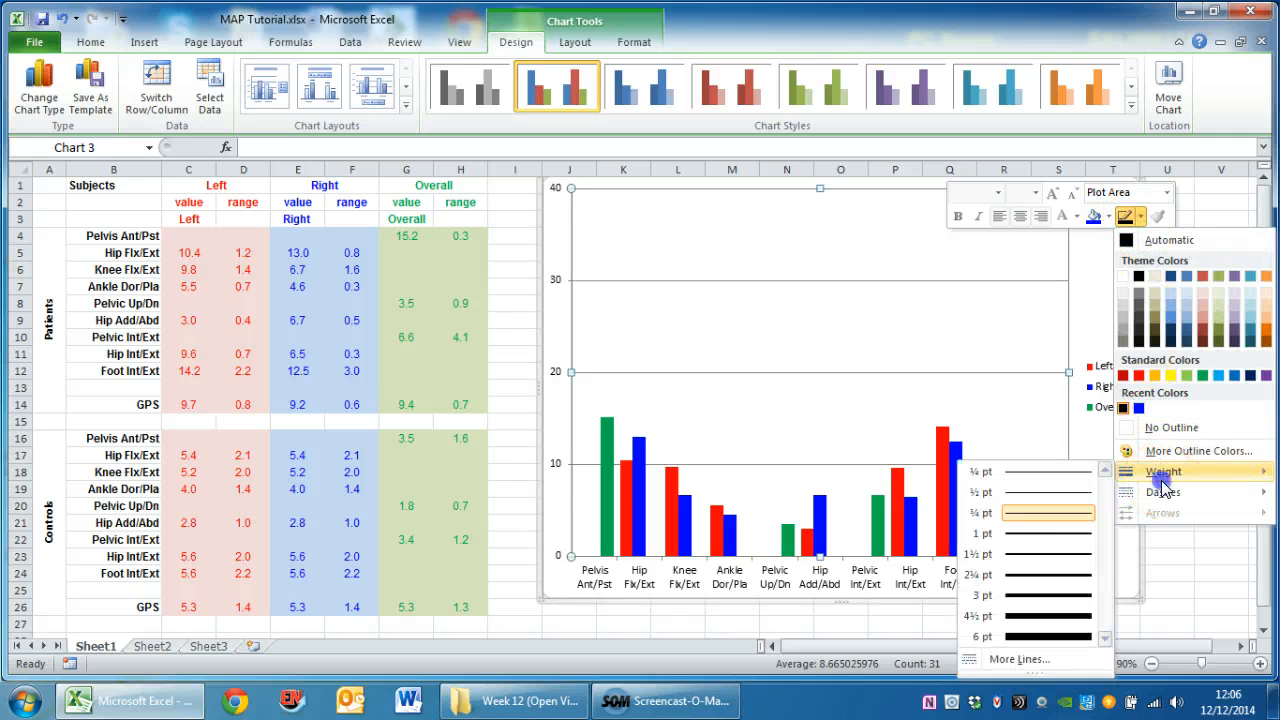
{"action": "left_click", "coordinate": [1071, 555]}
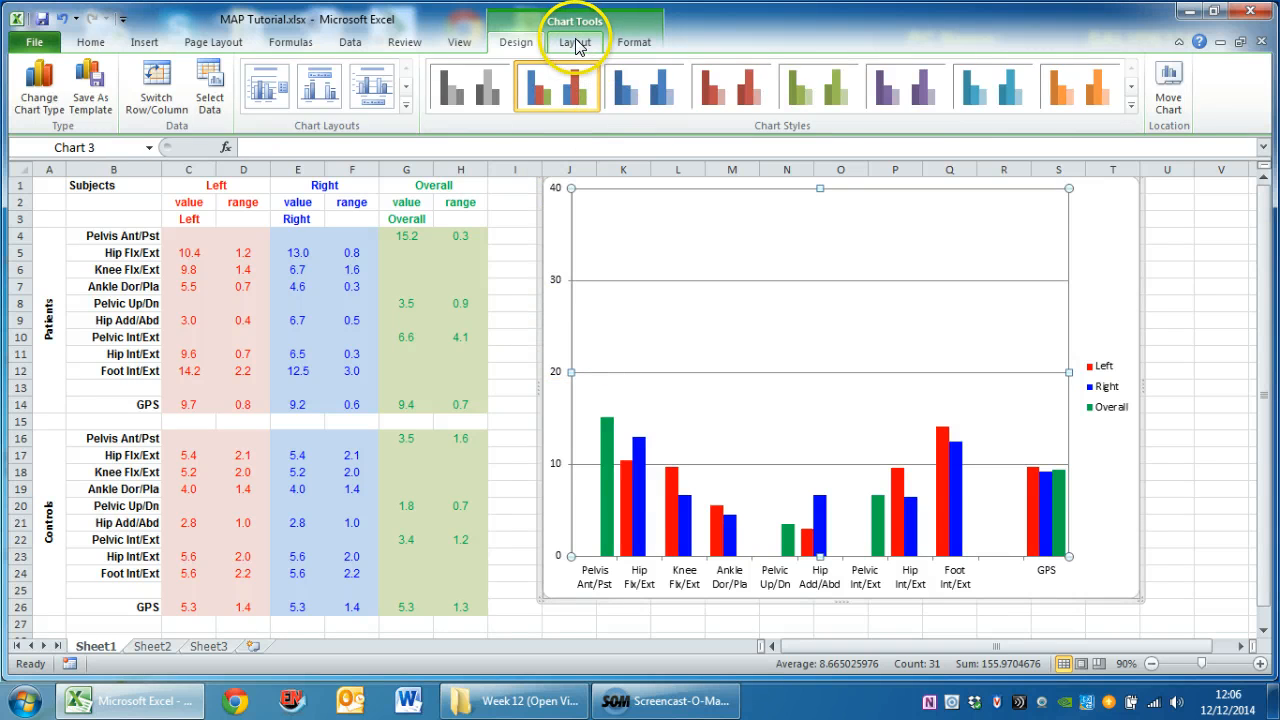
Add a title above the chart reading "Movement Analysis Profile"
{"action": "left_click", "coordinate": [574, 40]}
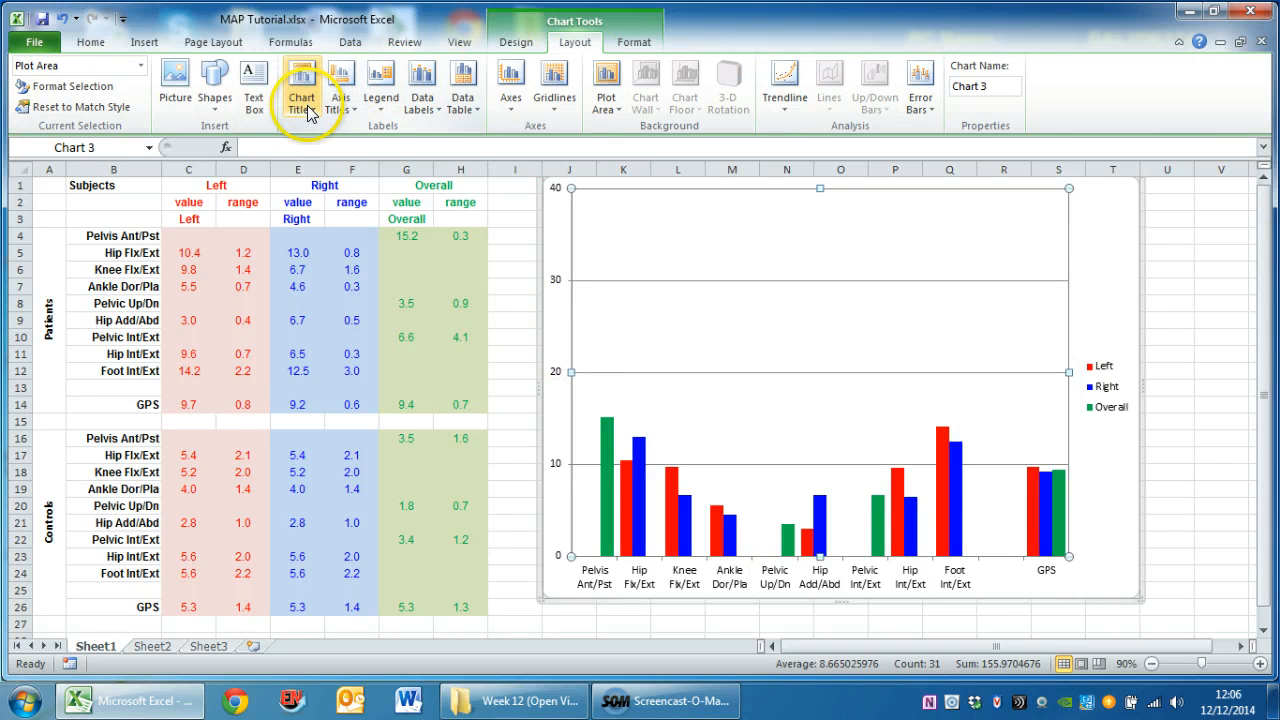
{"action": "left_click", "coordinate": [306, 100]}
{"action": "left_click", "coordinate": [308, 226]}
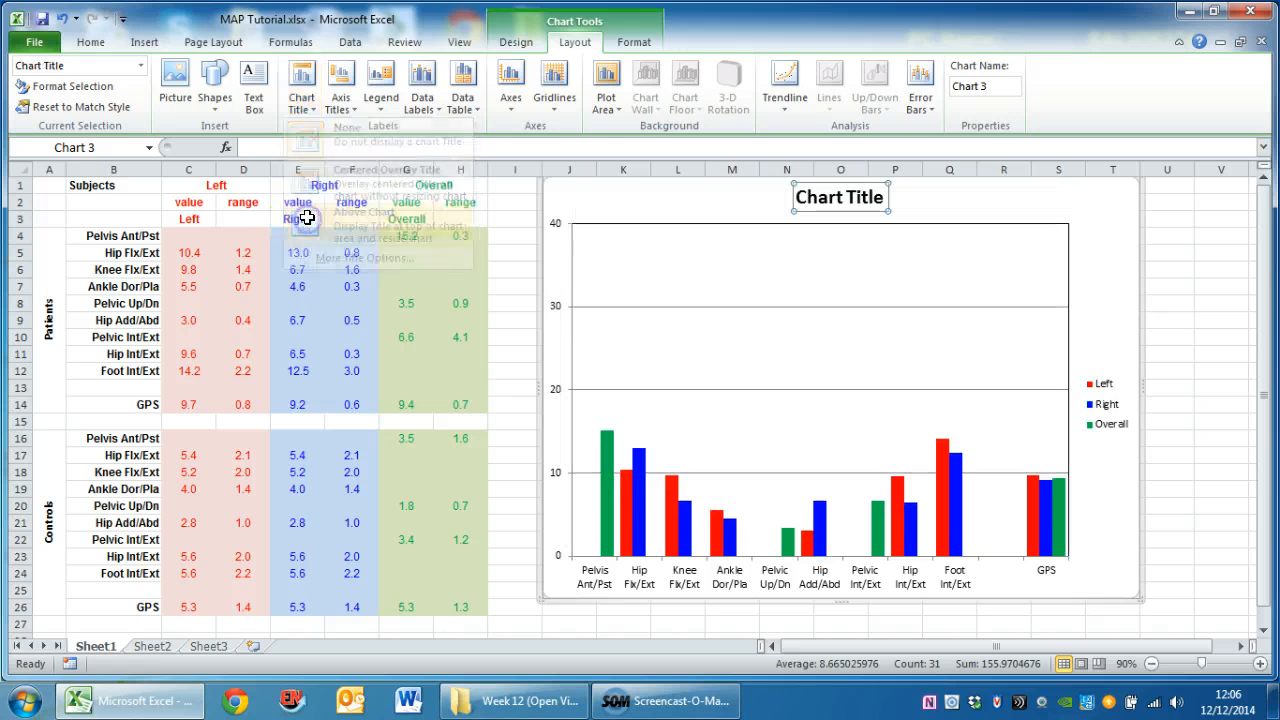
{"action": "type", "text": "Movement Analysis Profile"}
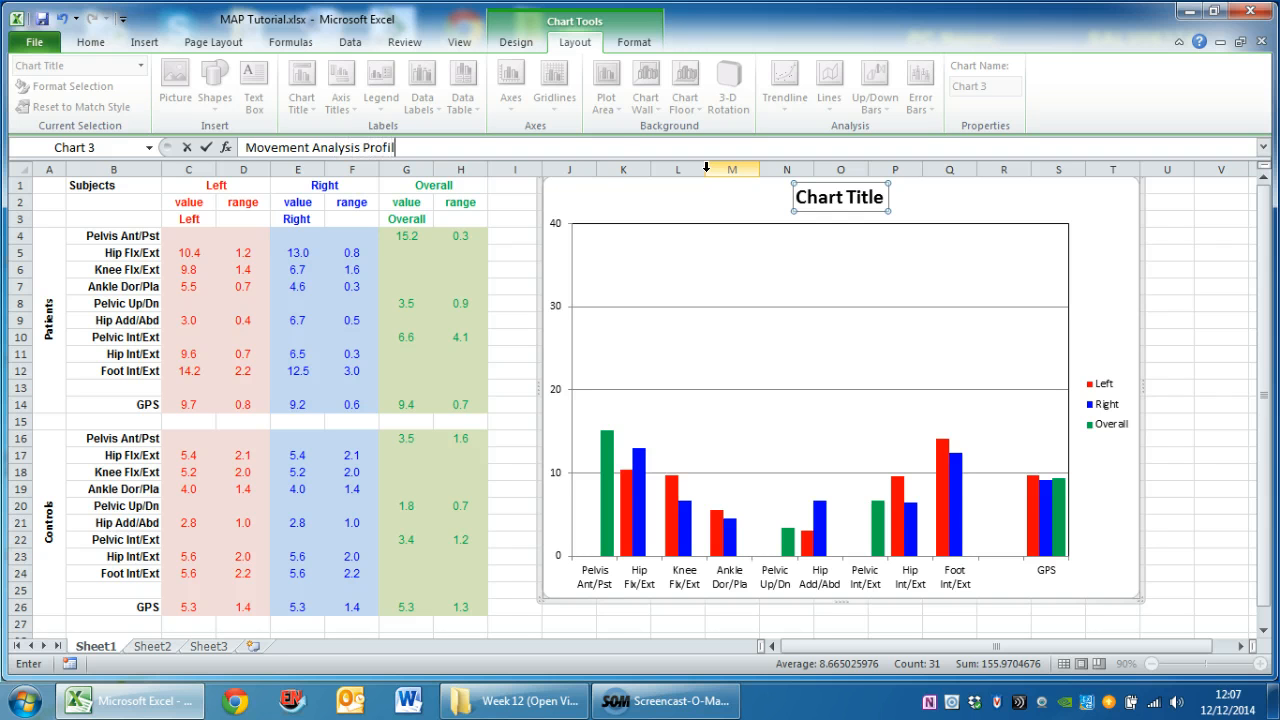
{"action": "left_click", "coordinate": [206, 147]}
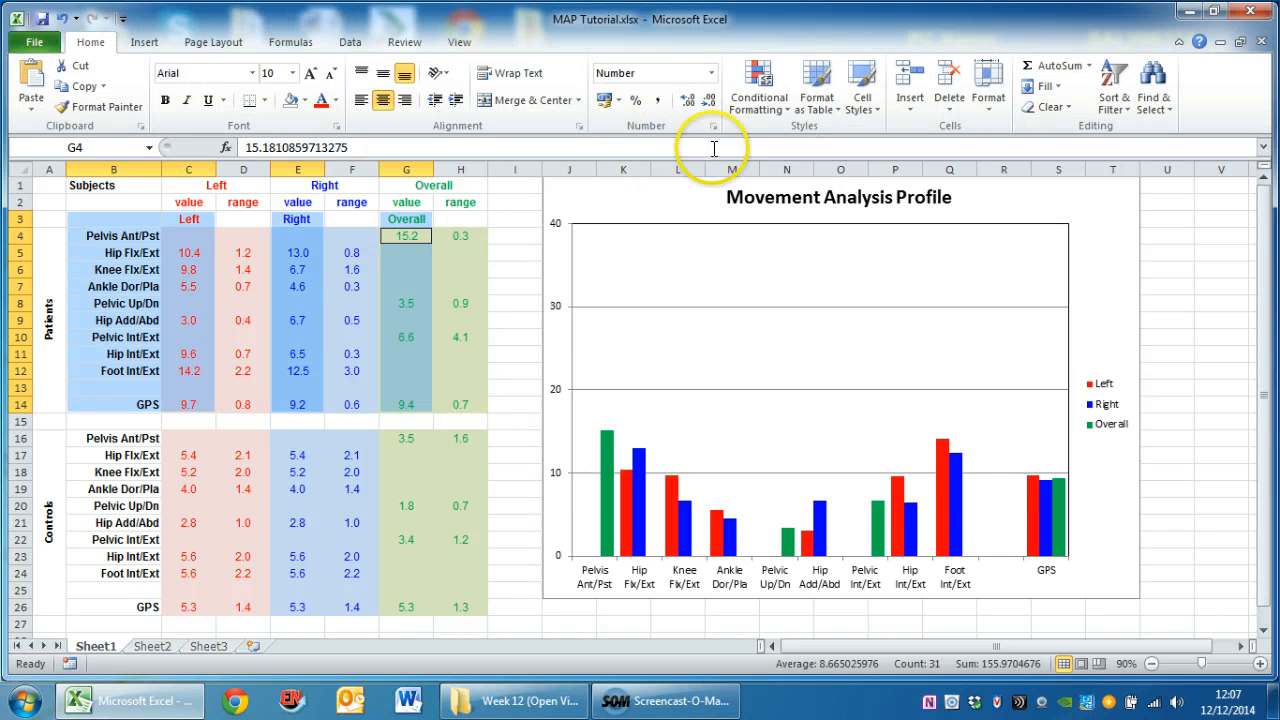
Add a rotated title to the chart's vertical axis reading "Gait variable score (degrees)"
{"action": "left_click", "coordinate": [595, 199]}
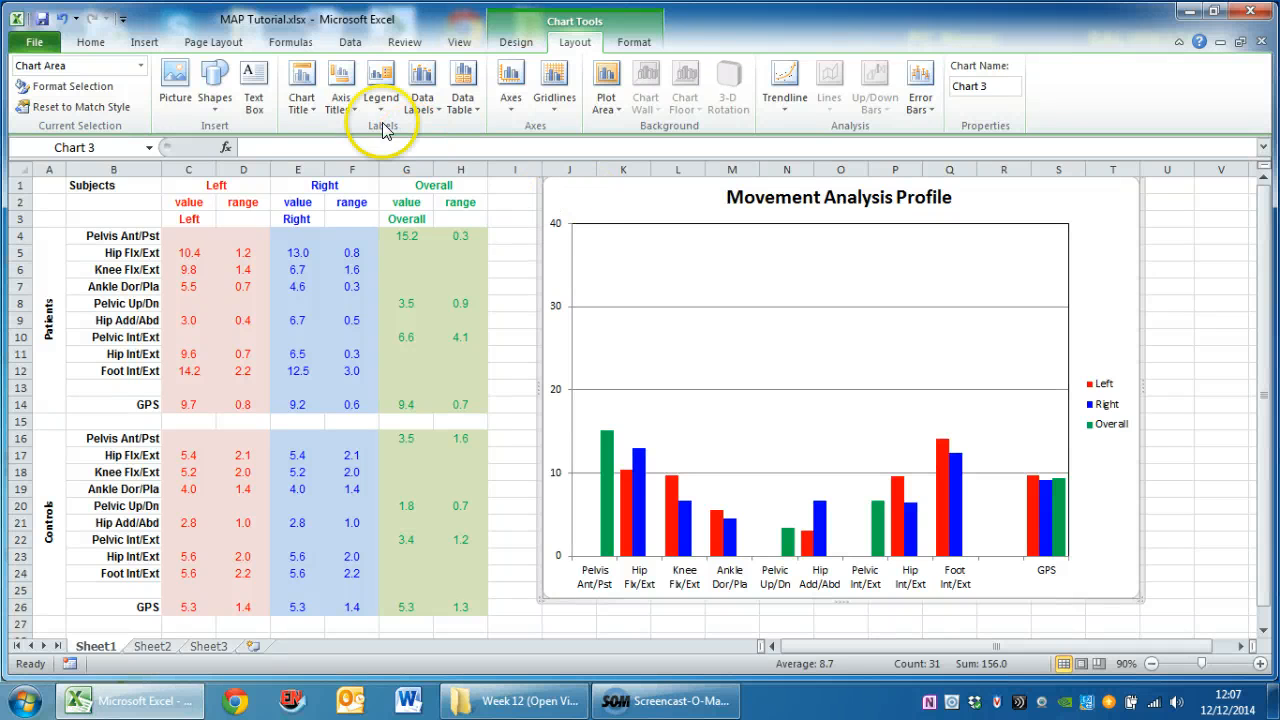
{"action": "left_click", "coordinate": [341, 100]}
{"action": "left_click", "coordinate": [372, 150]}
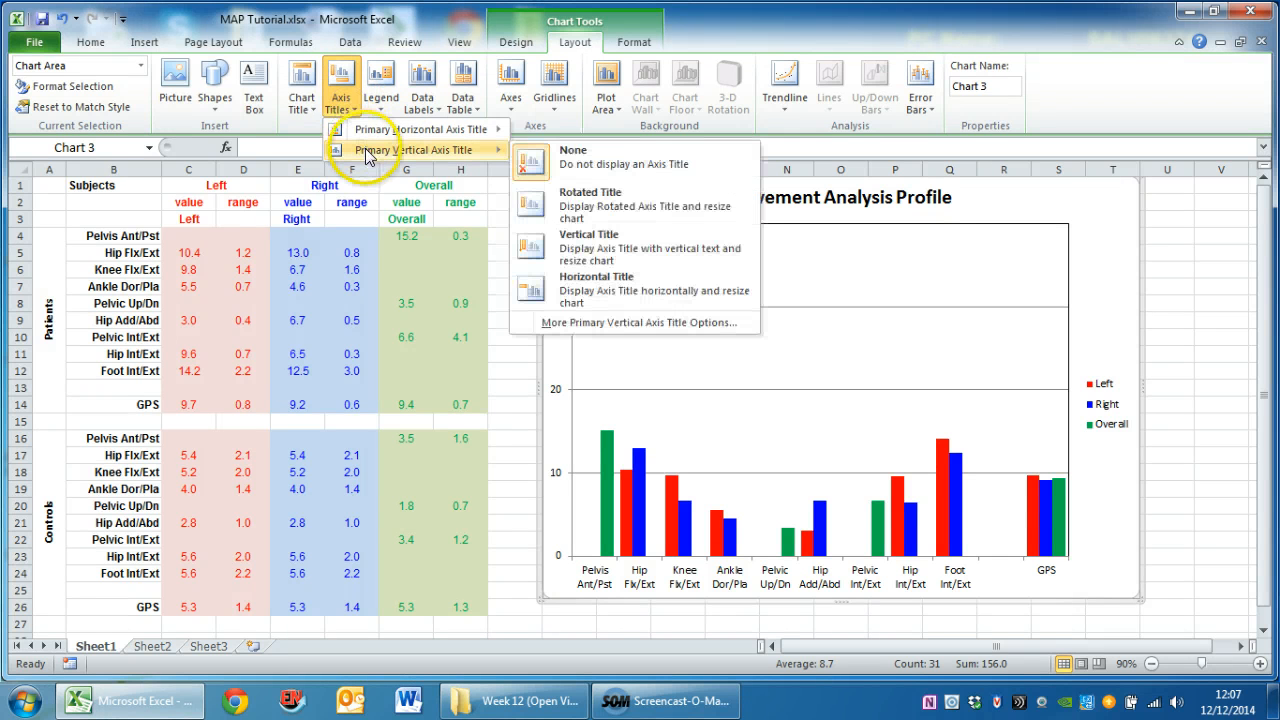
{"action": "left_click", "coordinate": [522, 214]}
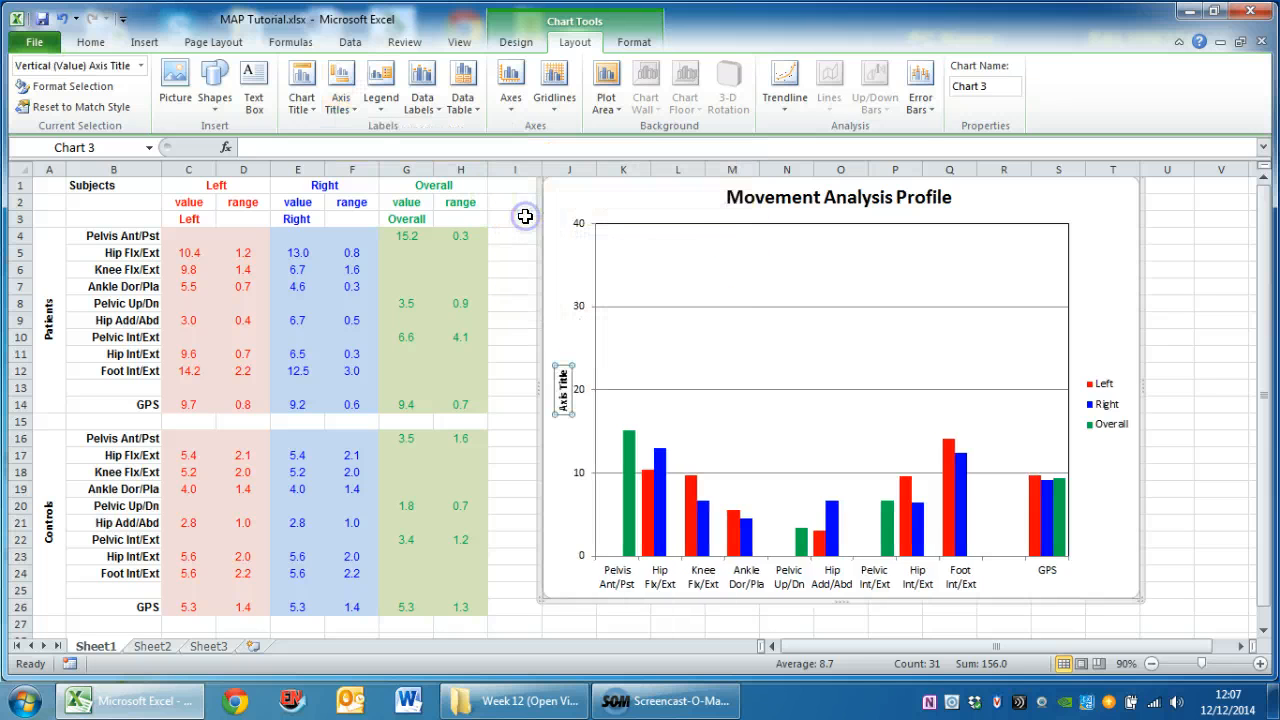
{"action": "type", "text": "Gait variable score (degrees"}
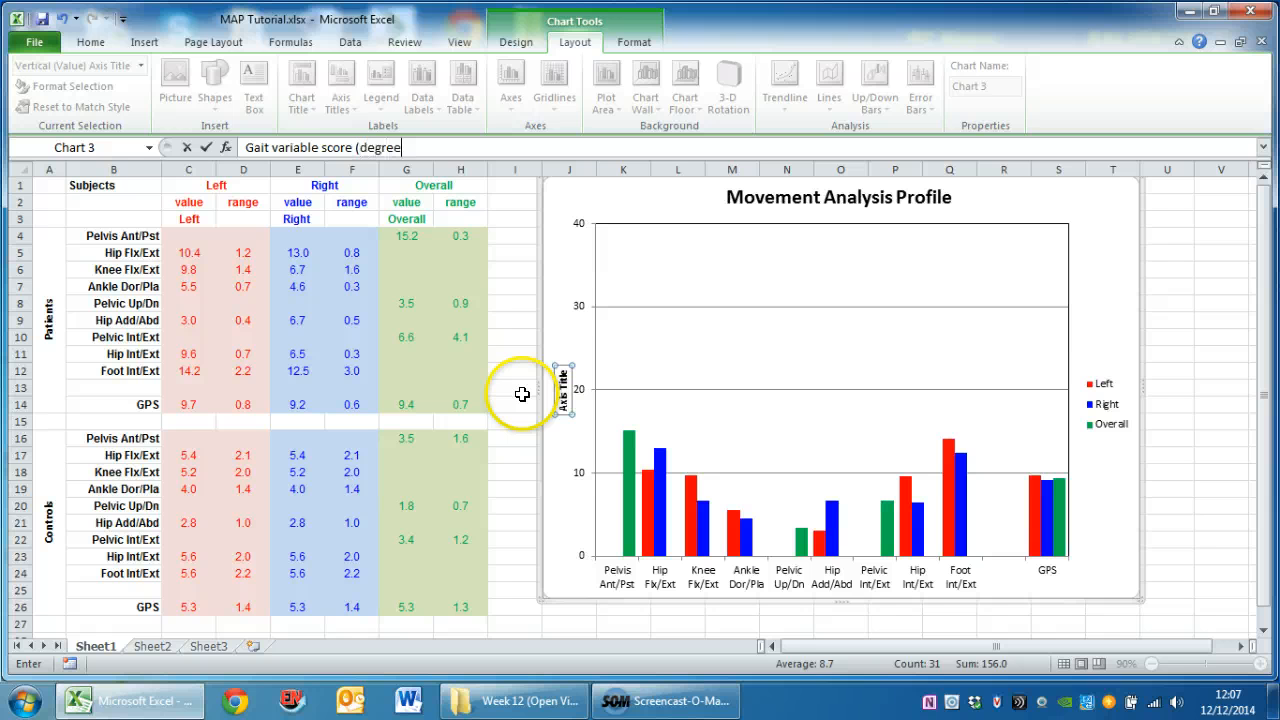
{"action": "left_click", "coordinate": [205, 147]}
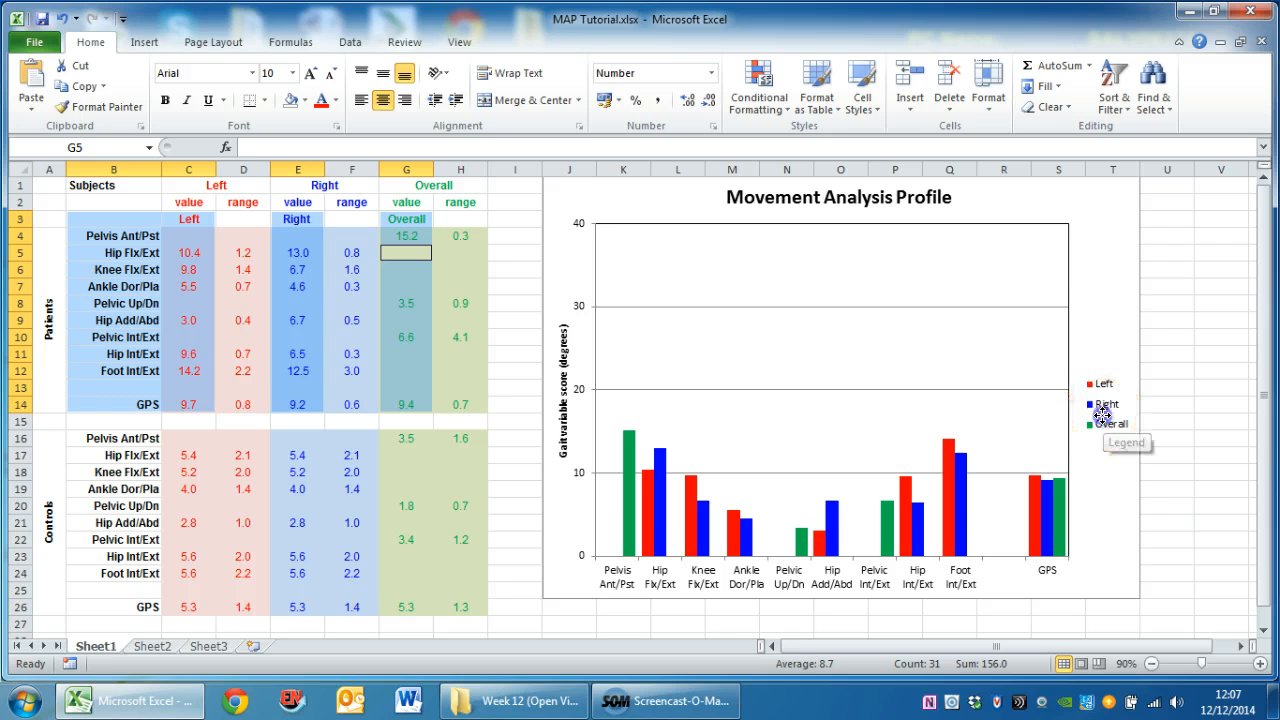
Move the legend inside the plot area's upper-right corner and widen the plot area towards the chart's right edge
{"action": "left_click_drag", "start_coordinate": [1103, 420], "coordinate": [1028, 277]}
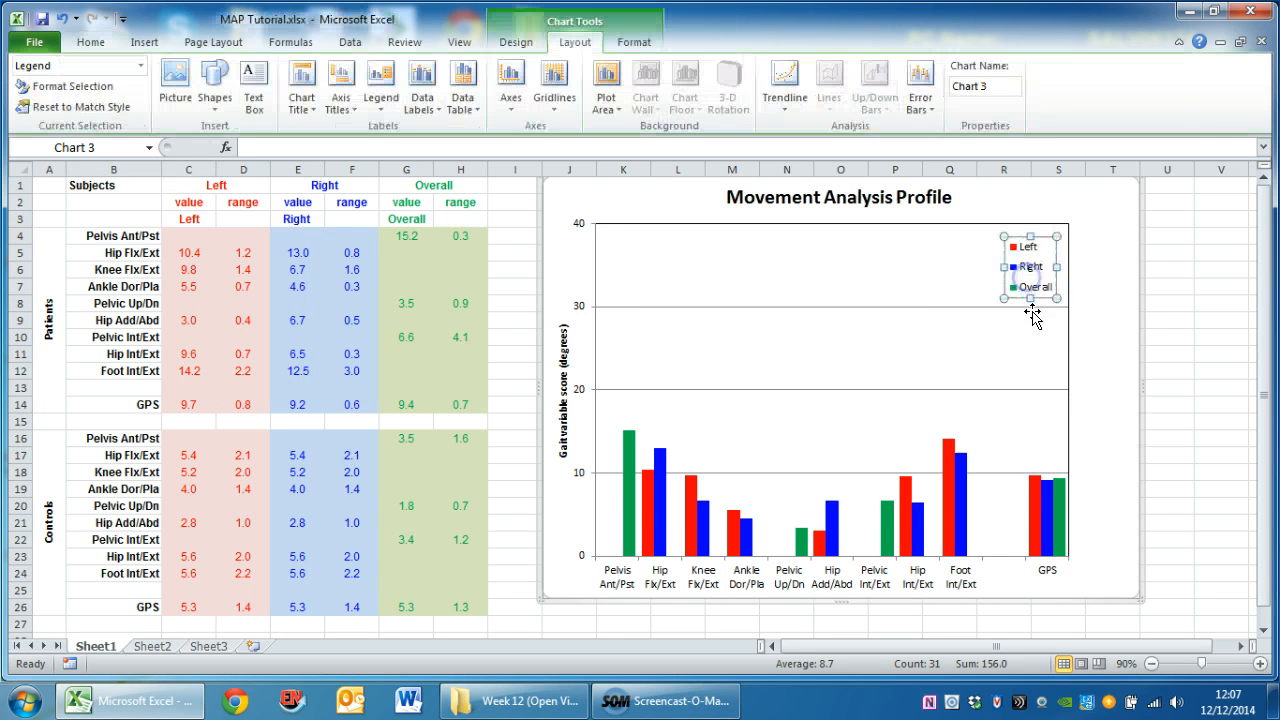
{"action": "left_click", "coordinate": [1062, 378]}
{"action": "left_click_drag", "start_coordinate": [1068, 387], "coordinate": [1116, 386]}
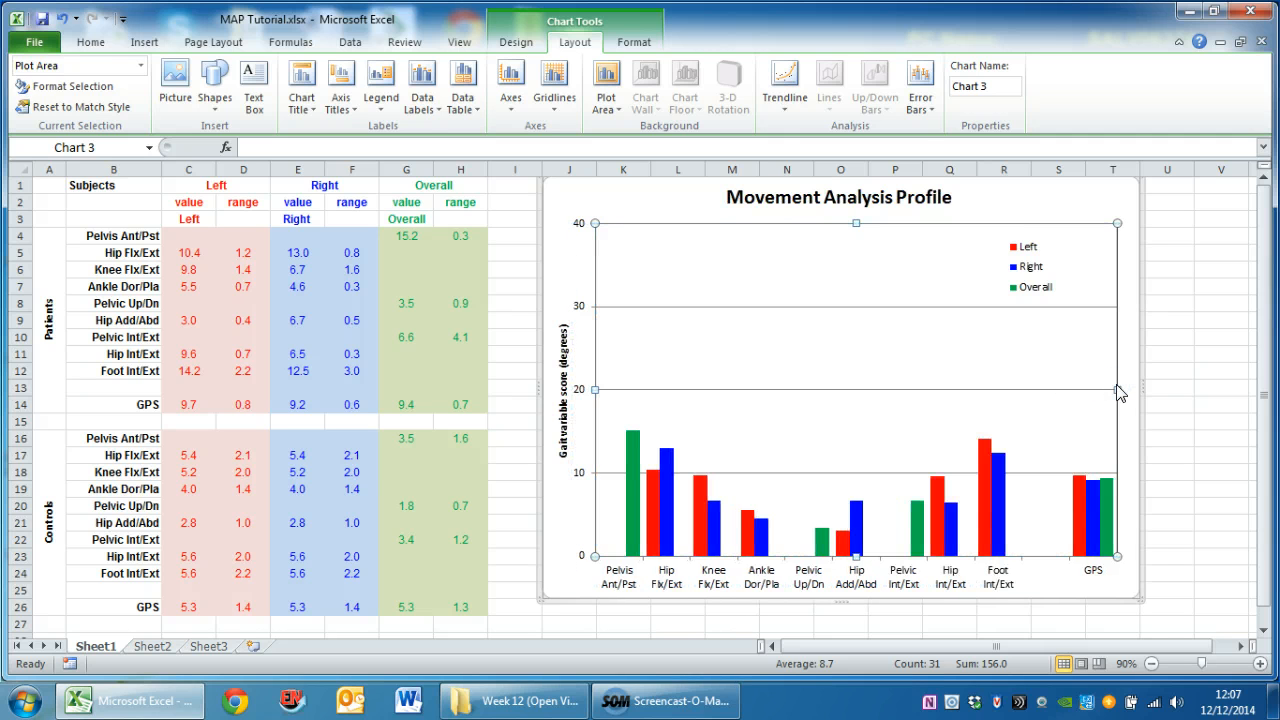
{"action": "left_click", "coordinate": [414, 451]}
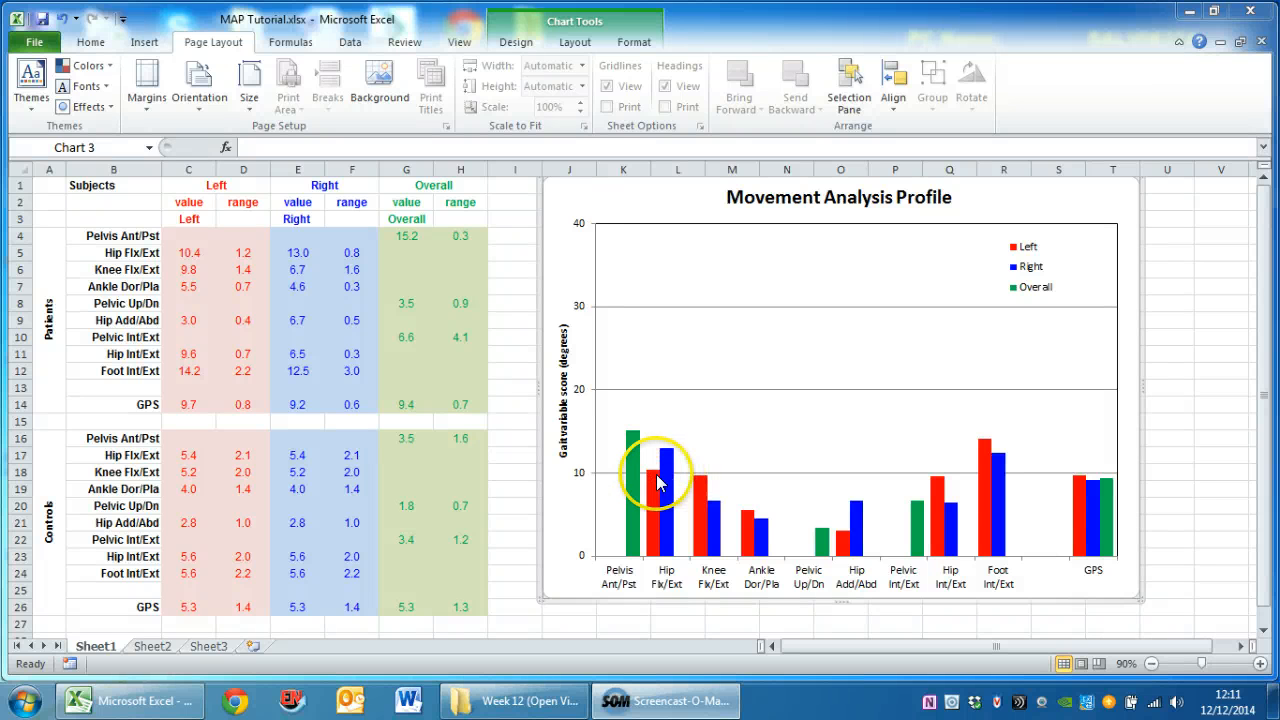
Add vertical error bars to the chart's Overall series, extending in the Plus direction only
{"action": "right_click", "coordinate": [632, 502]}
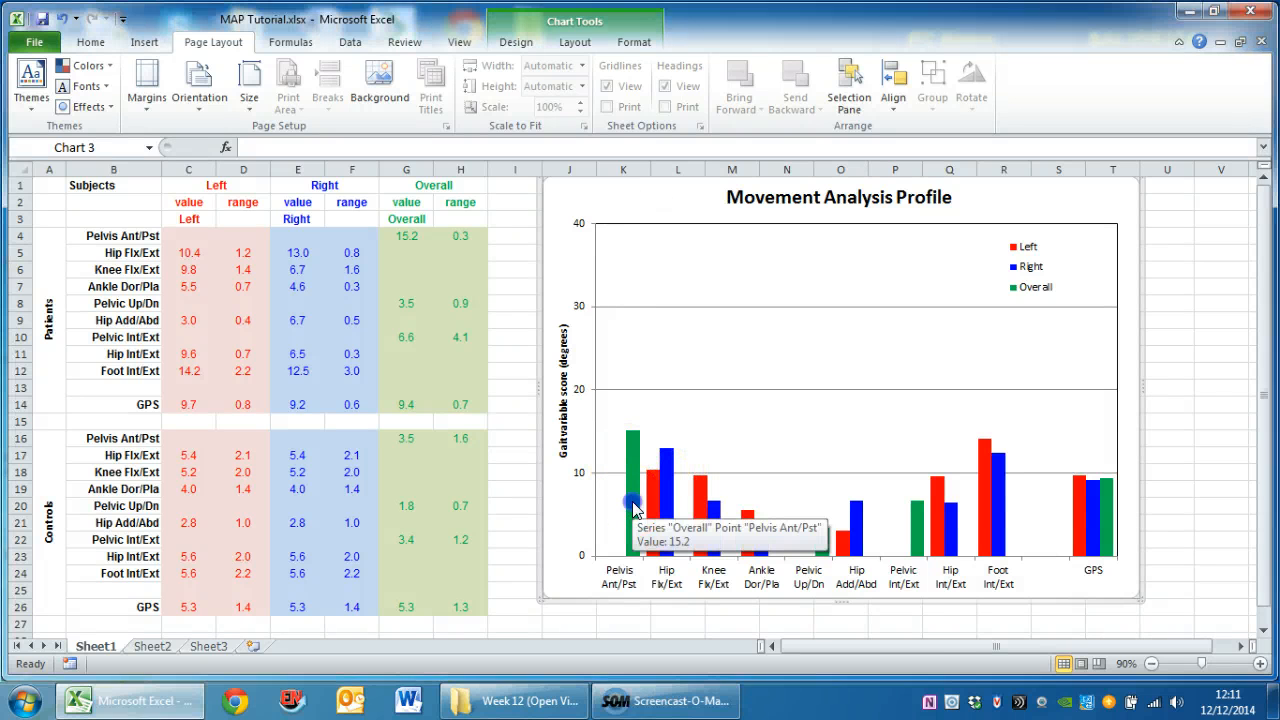
{"action": "left_click", "coordinate": [632, 507]}
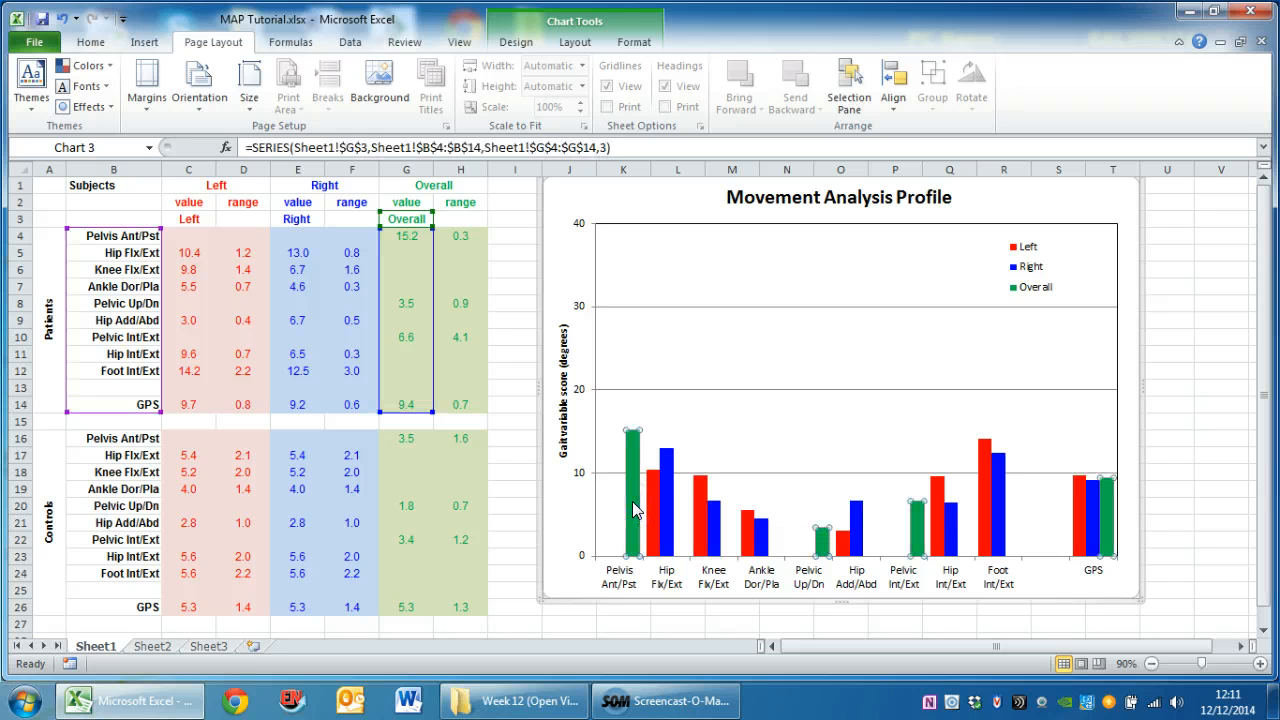
{"action": "left_click", "coordinate": [575, 43]}
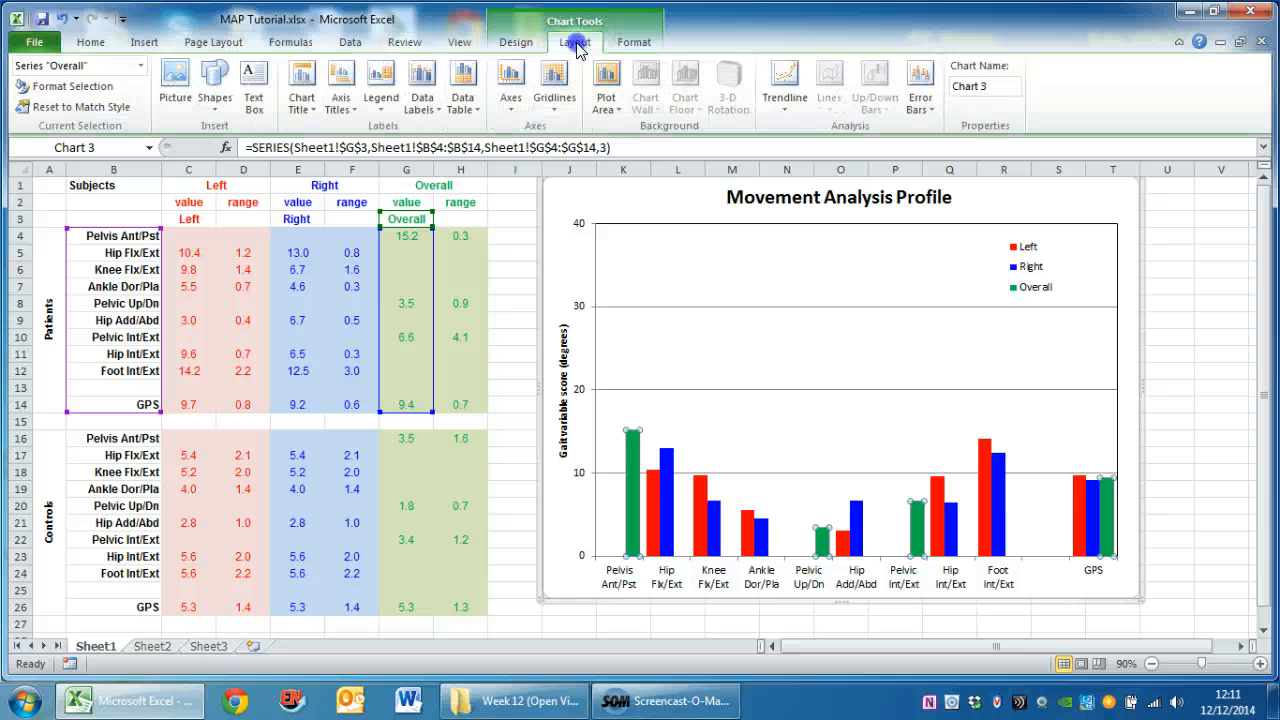
{"action": "left_click", "coordinate": [920, 111]}
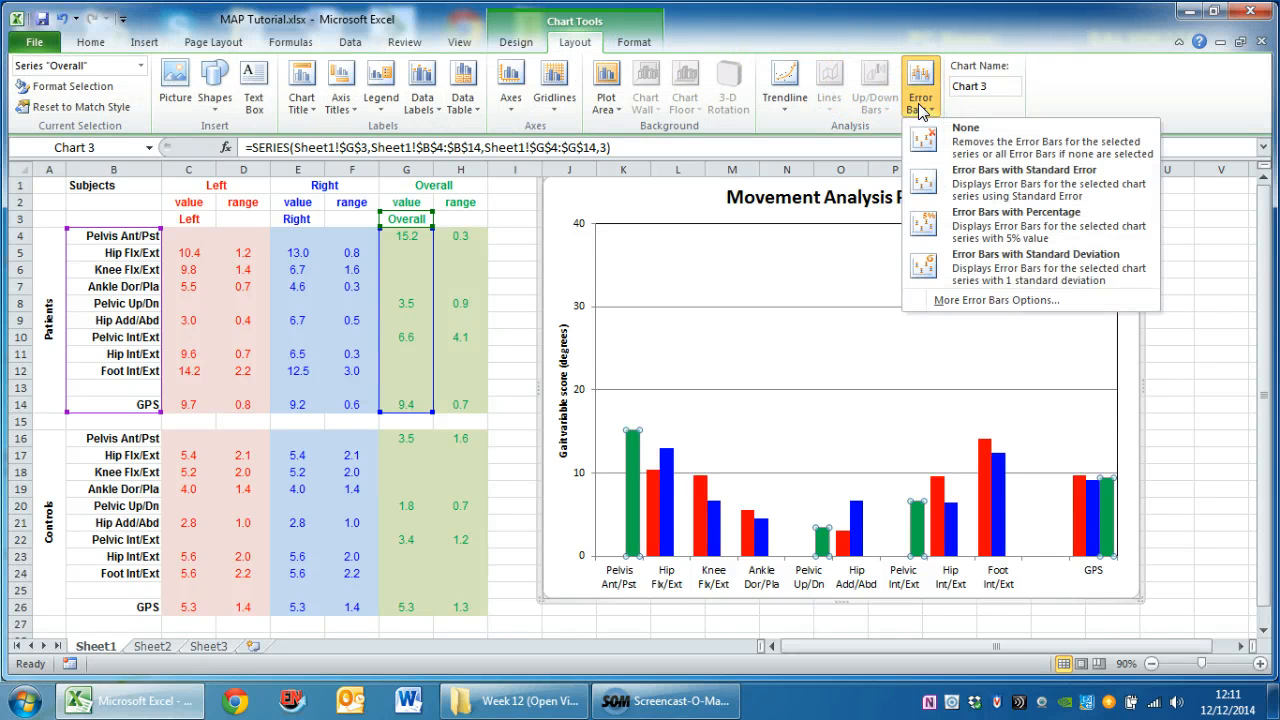
{"action": "left_click", "coordinate": [966, 304]}
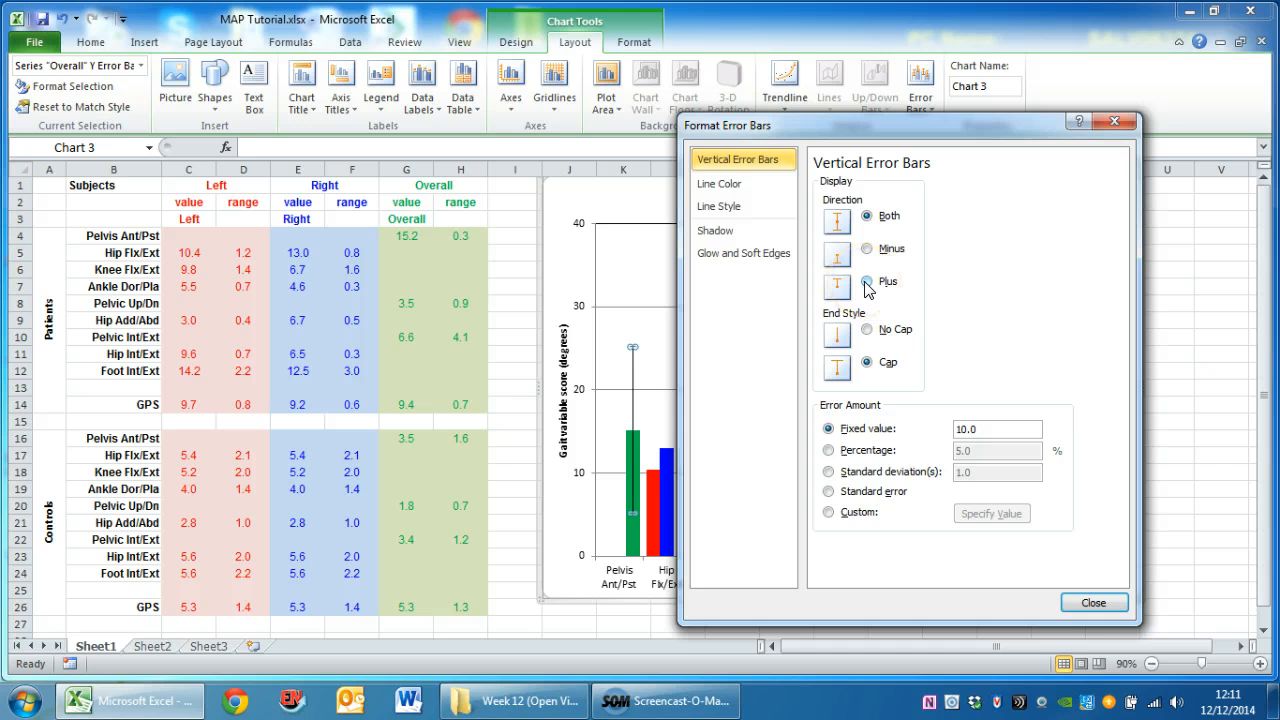
{"action": "left_click", "coordinate": [866, 282]}
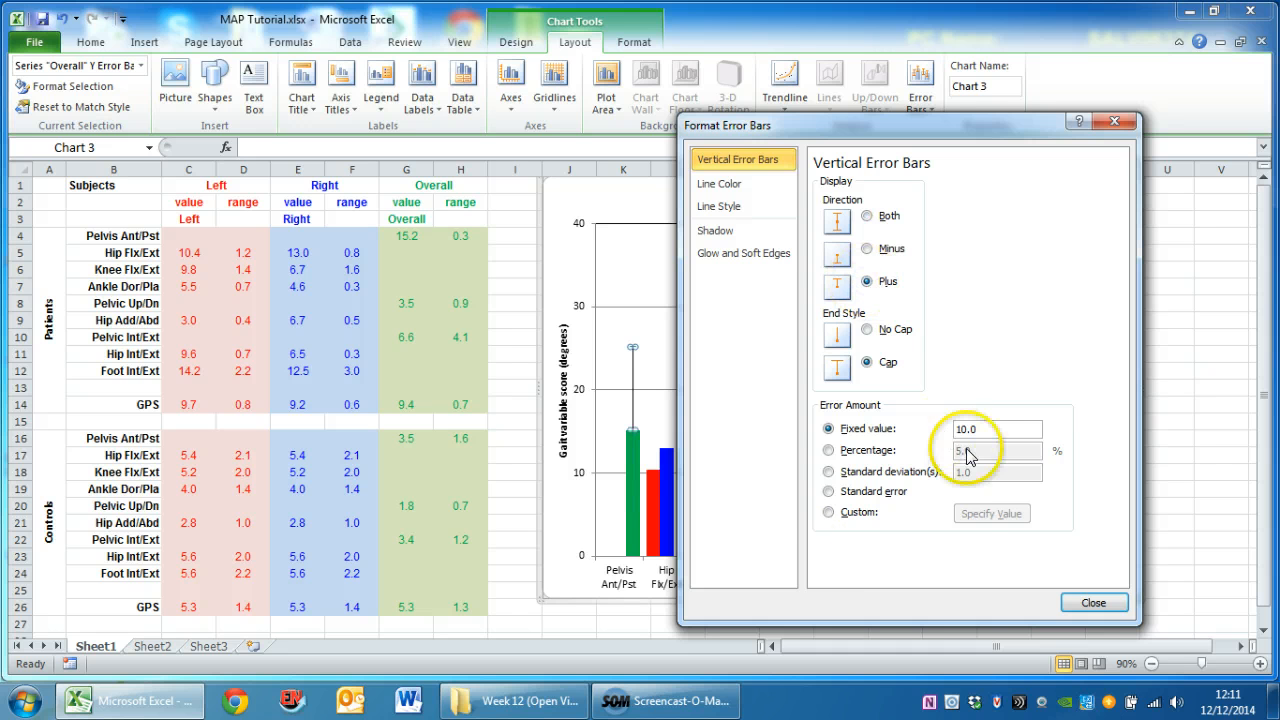
Give the Overall series' error bars custom positive values from the patients' Overall range cells H4:H14
{"action": "left_click", "coordinate": [829, 512]}
{"action": "left_click", "coordinate": [965, 515]}
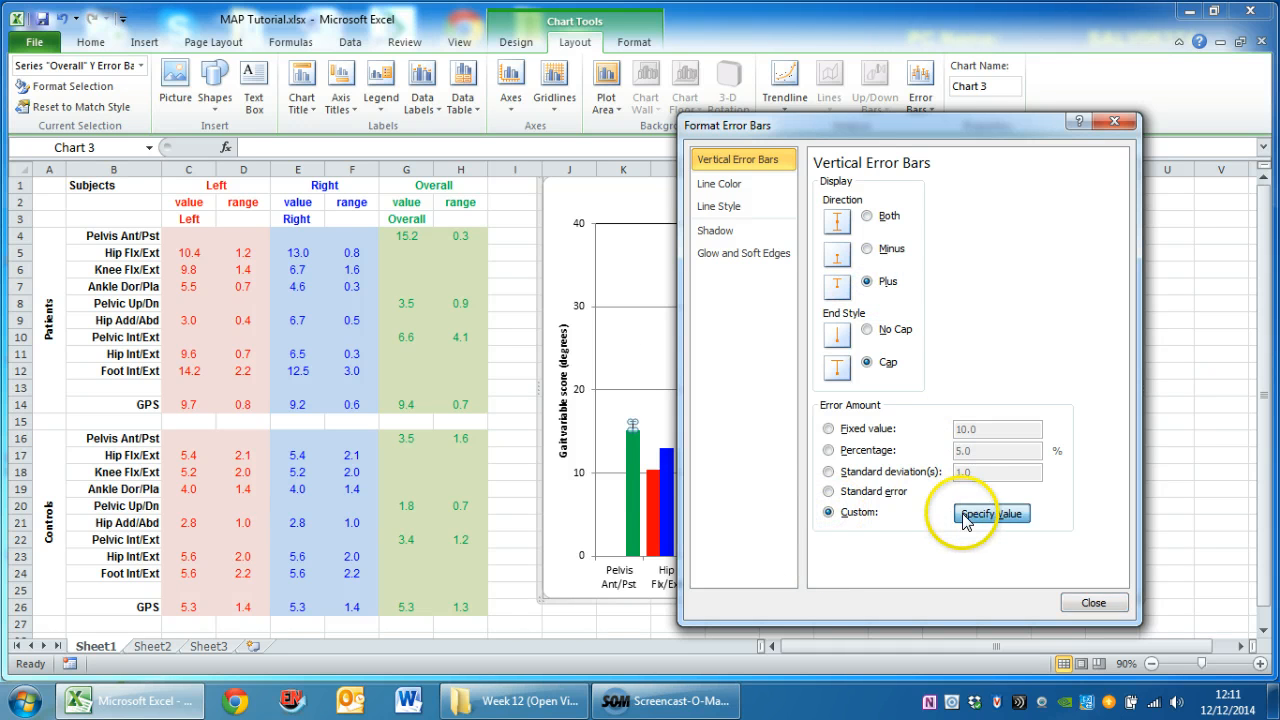
{"action": "left_click", "coordinate": [461, 237]}
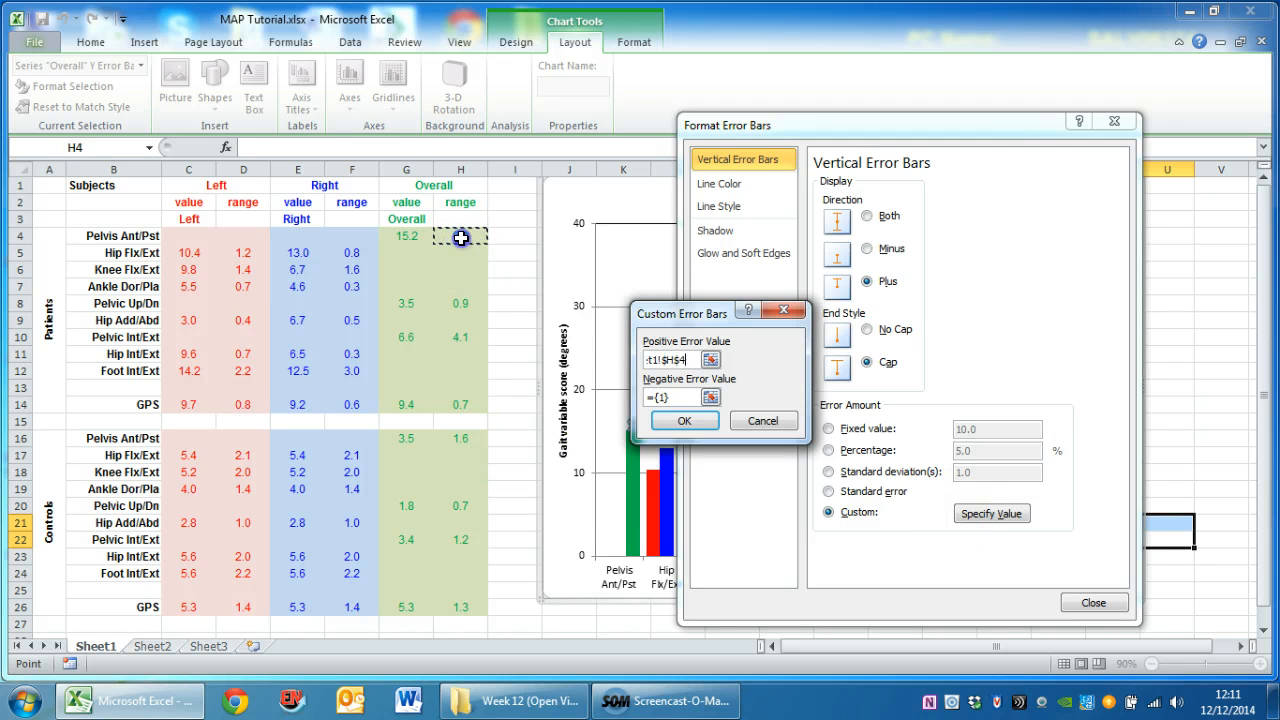
{"action": "left_click_drag", "start_coordinate": [461, 237], "coordinate": [466, 403]}
{"action": "left_click", "coordinate": [683, 421]}
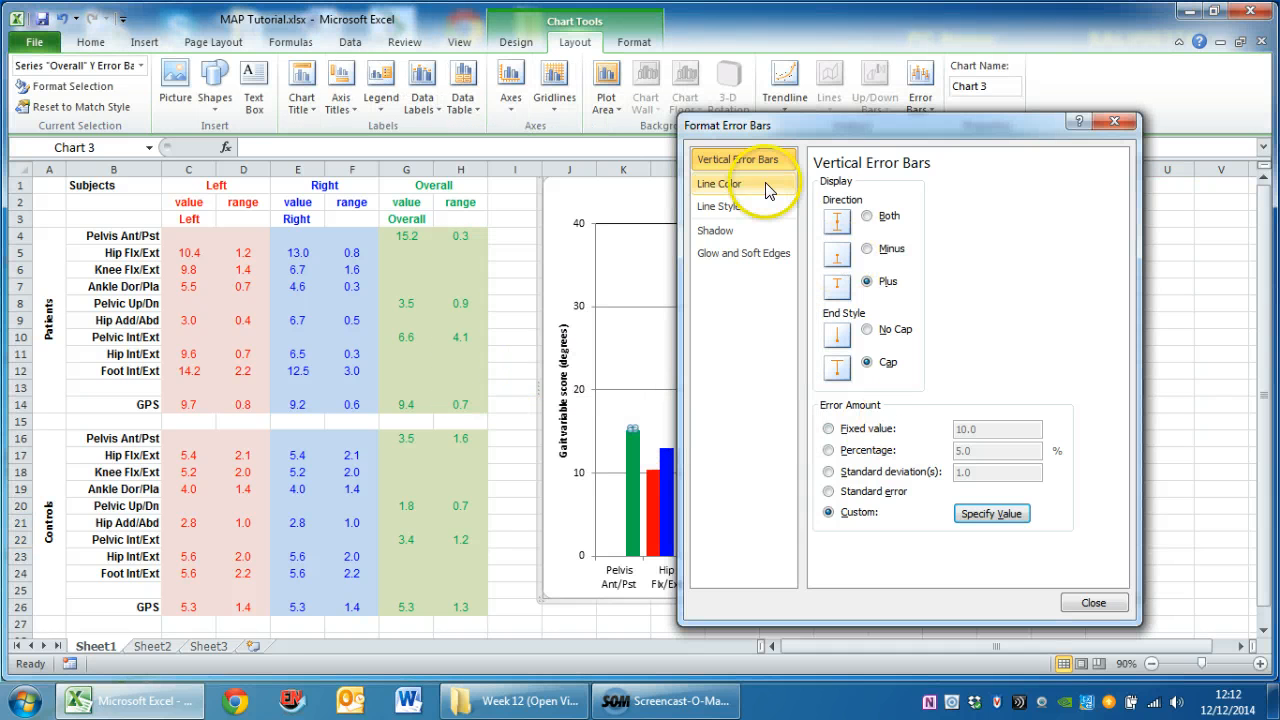
Format the Overall series' error bars as a solid green line 2.25 pt wide
{"action": "left_click", "coordinate": [767, 189]}
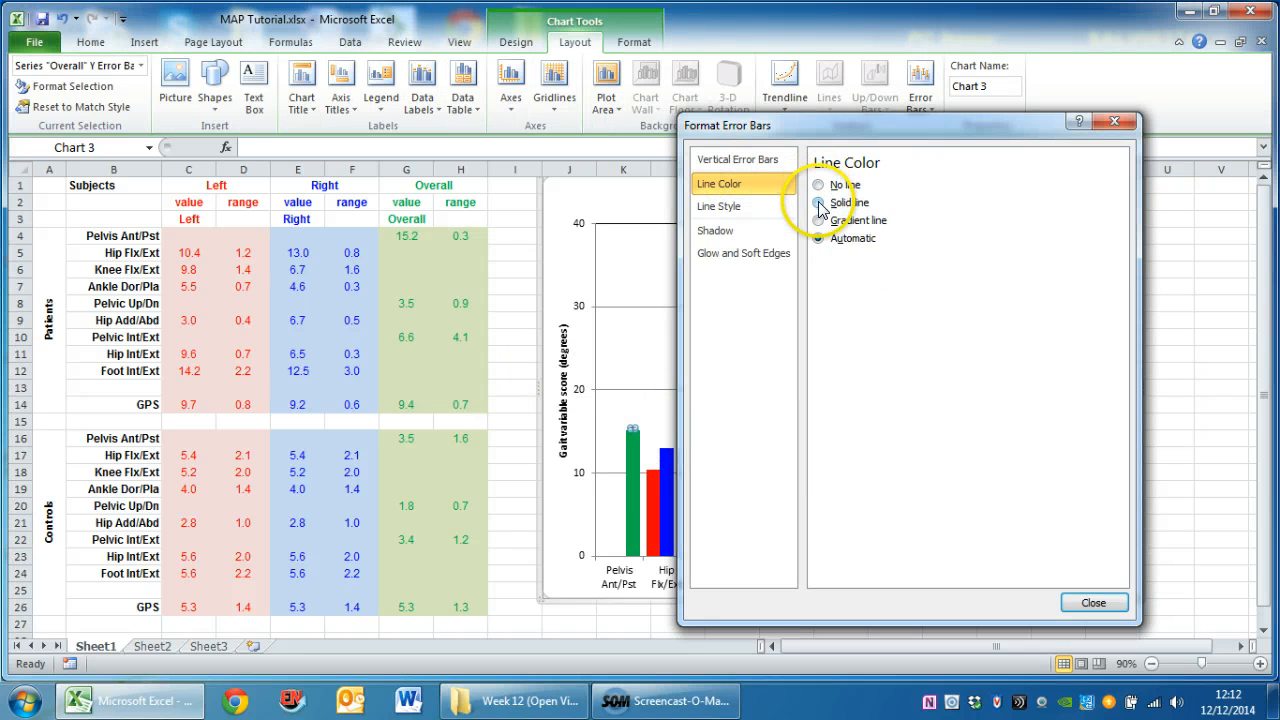
{"action": "left_click", "coordinate": [819, 203]}
{"action": "left_click", "coordinate": [878, 262]}
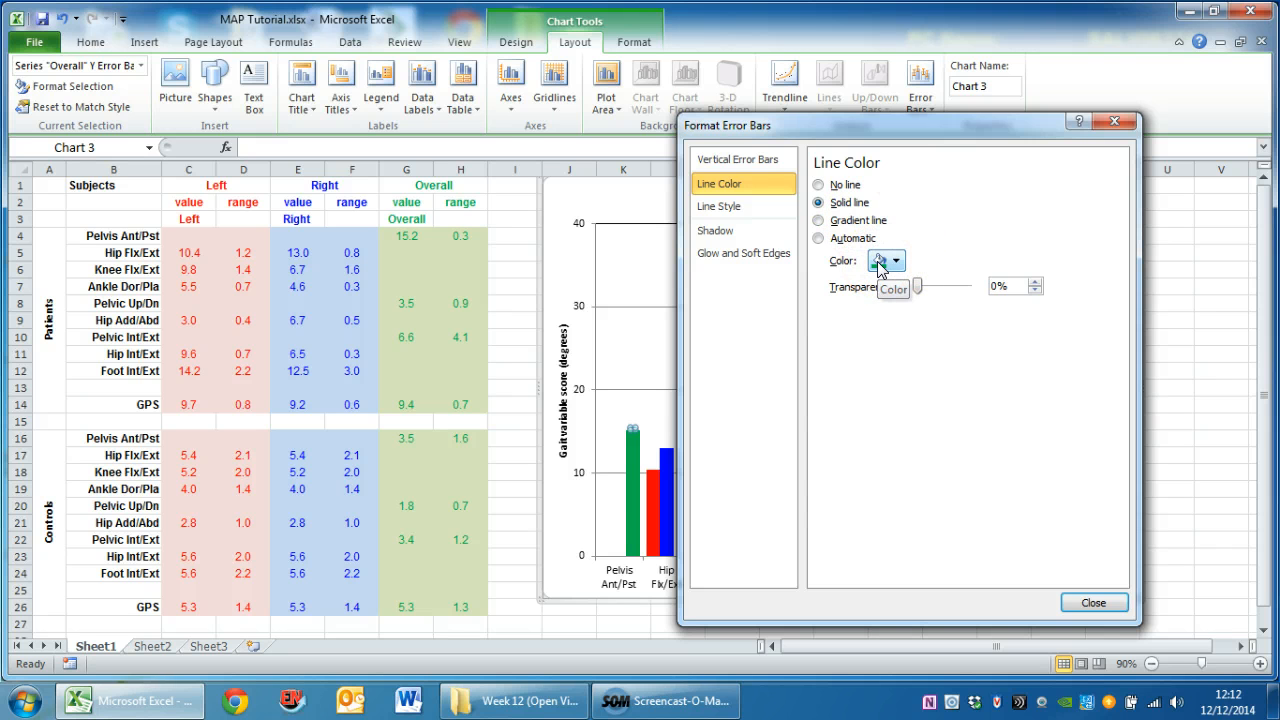
{"action": "left_click", "coordinate": [736, 212]}
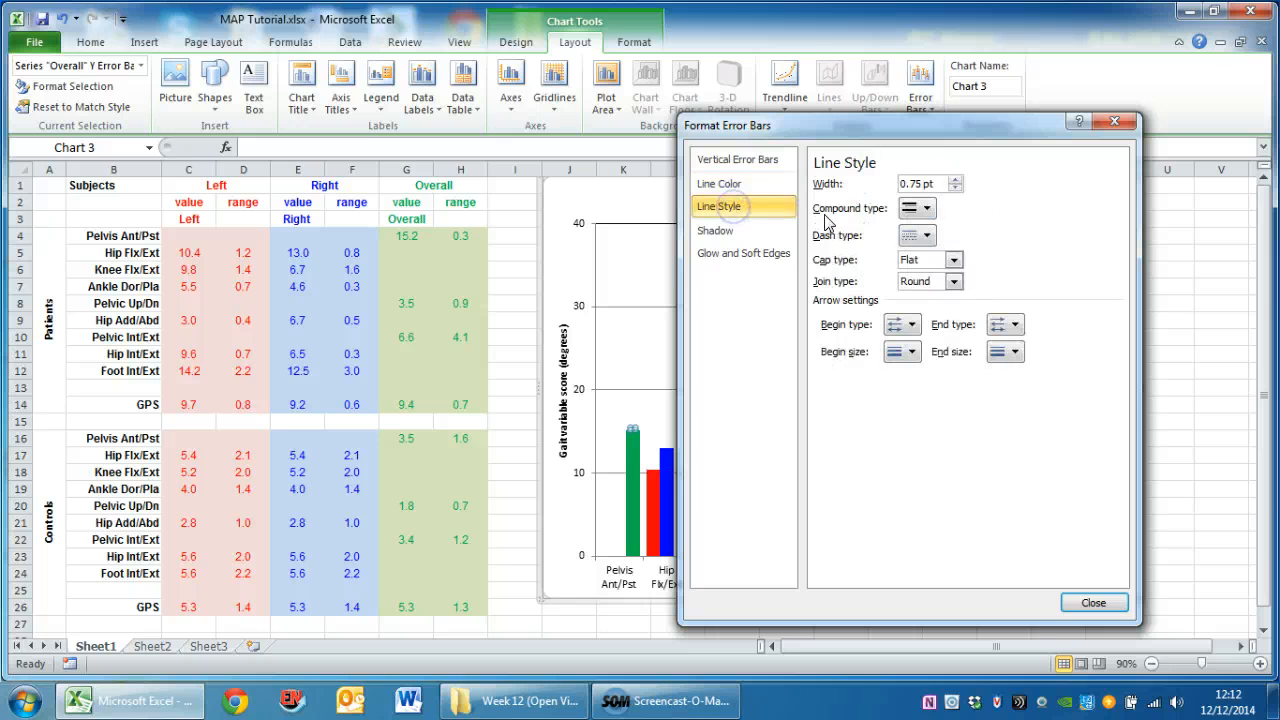
{"action": "left_click", "coordinate": [956, 181]}
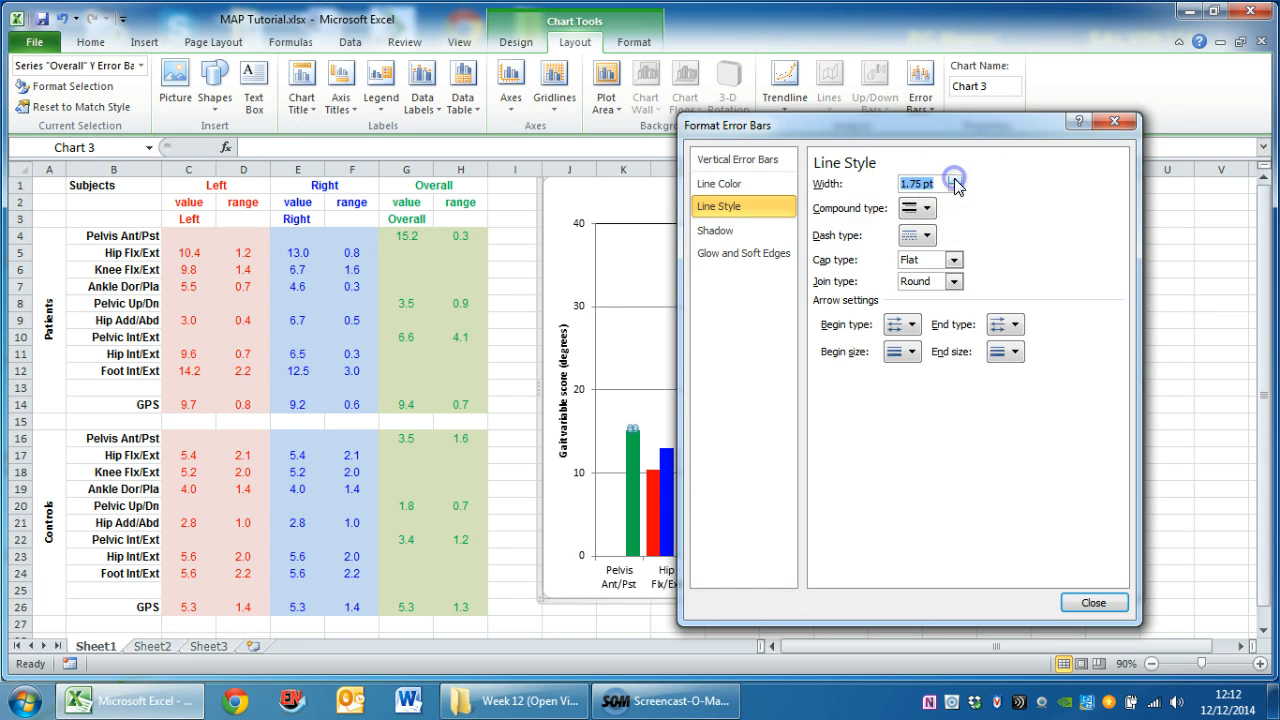
{"action": "left_click", "coordinate": [956, 181]}
{"action": "left_click", "coordinate": [956, 181]}
{"action": "left_click", "coordinate": [1086, 606]}
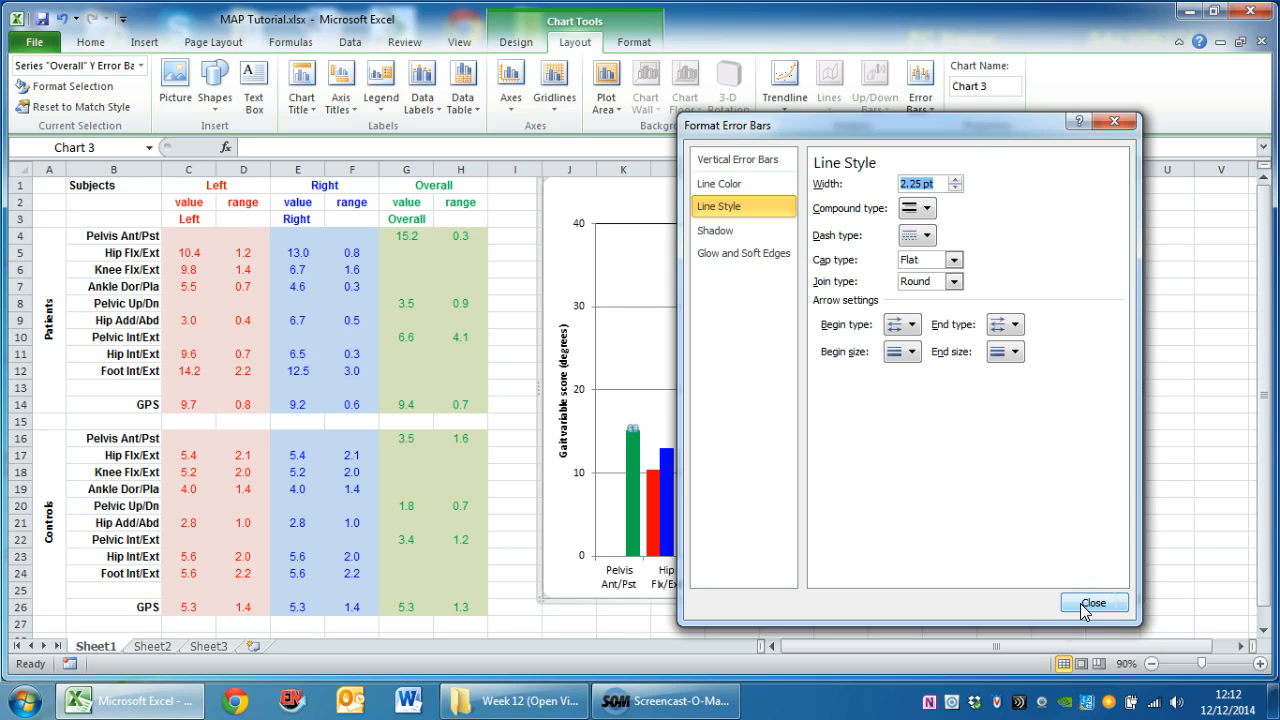
Add vertical error bars to the chart's Left series, extending in the Plus direction only
{"action": "left_click", "coordinate": [1088, 604]}
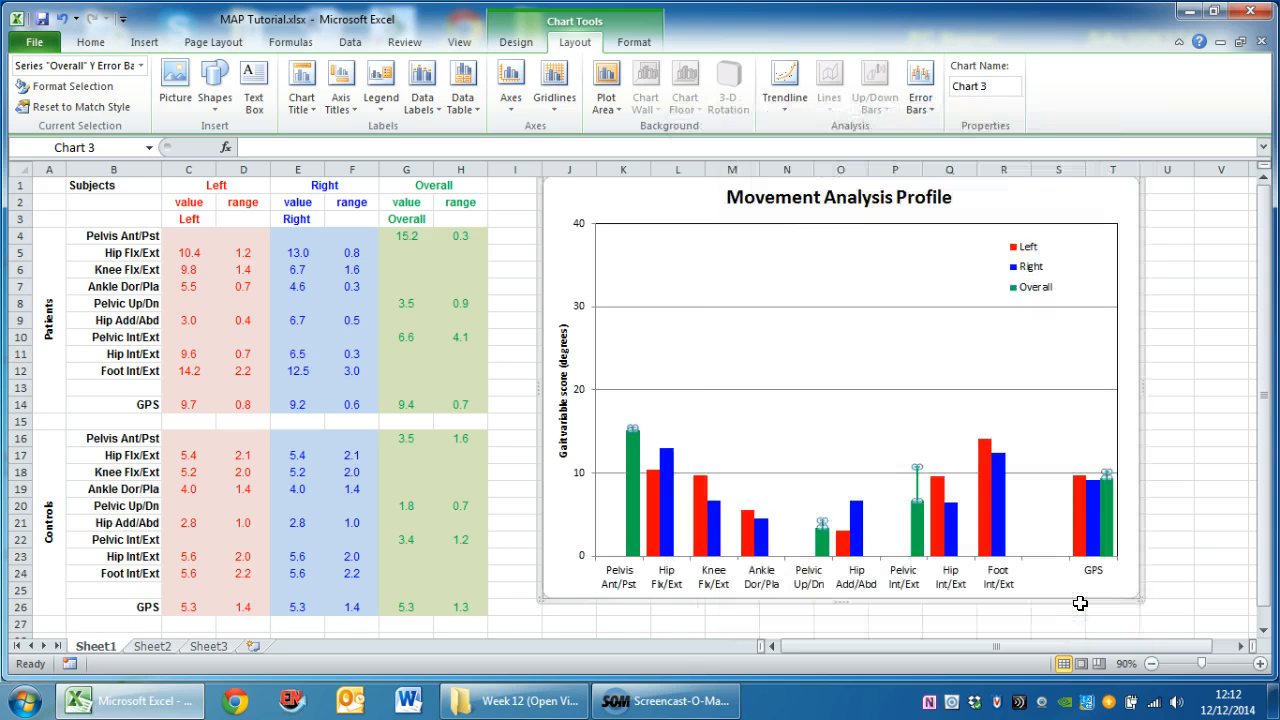
{"action": "left_click", "coordinate": [1054, 422]}
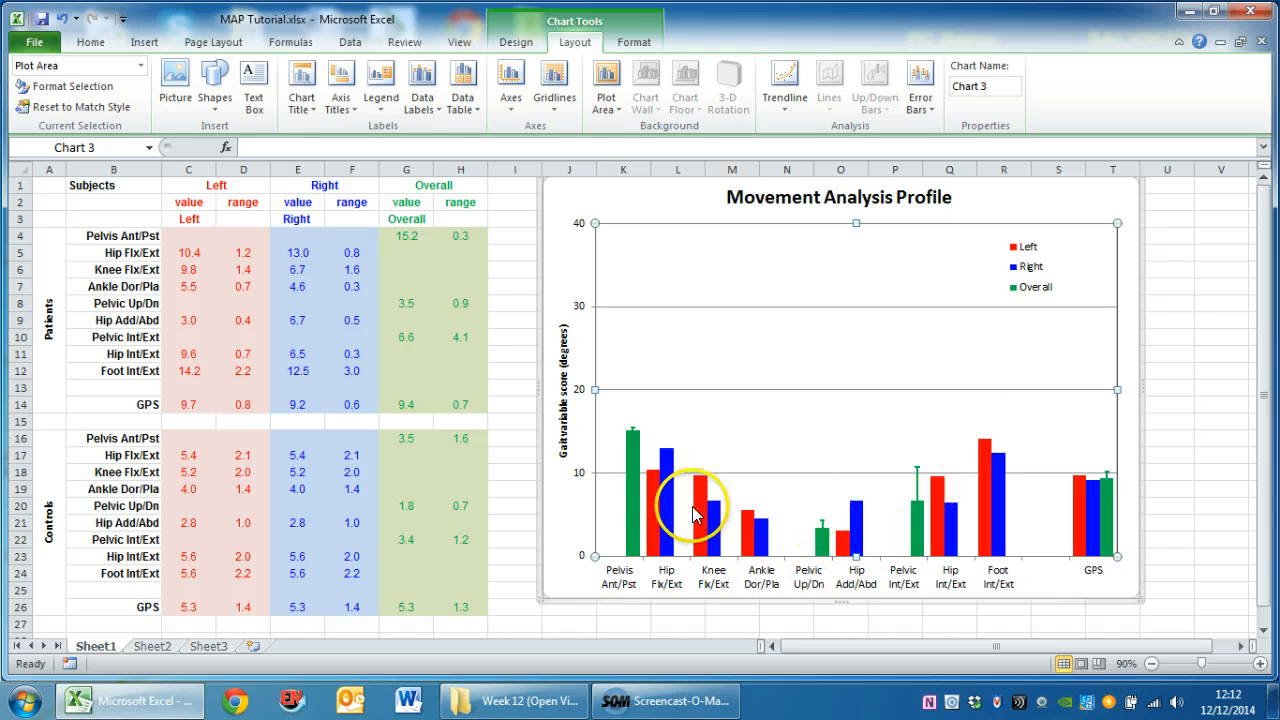
{"action": "left_click", "coordinate": [655, 515]}
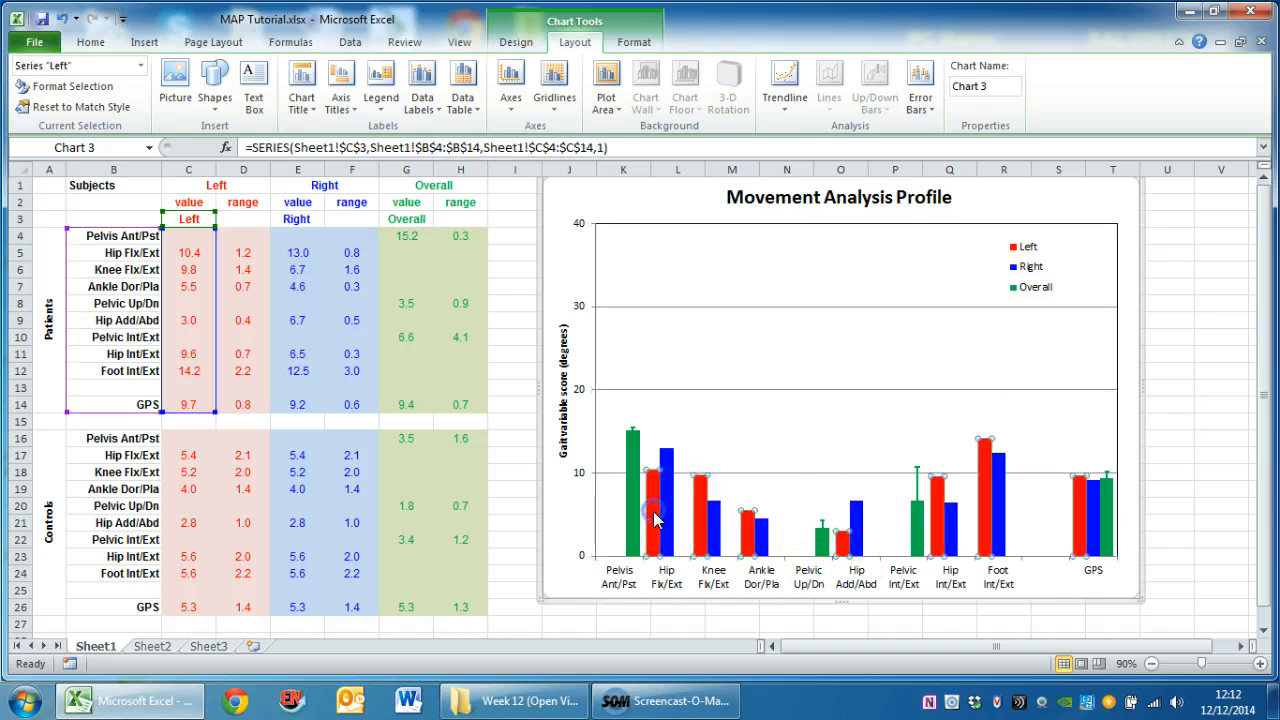
{"action": "left_click", "coordinate": [920, 92]}
{"action": "left_click", "coordinate": [948, 302]}
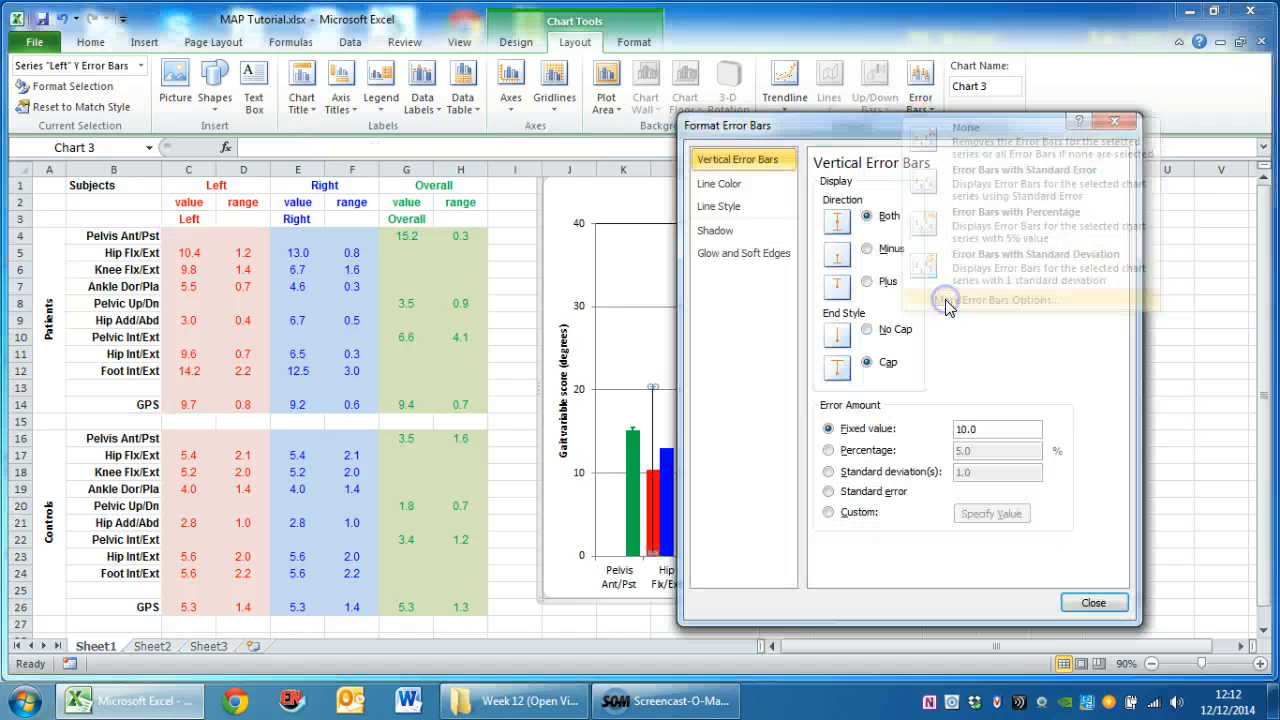
{"action": "left_click", "coordinate": [868, 283]}
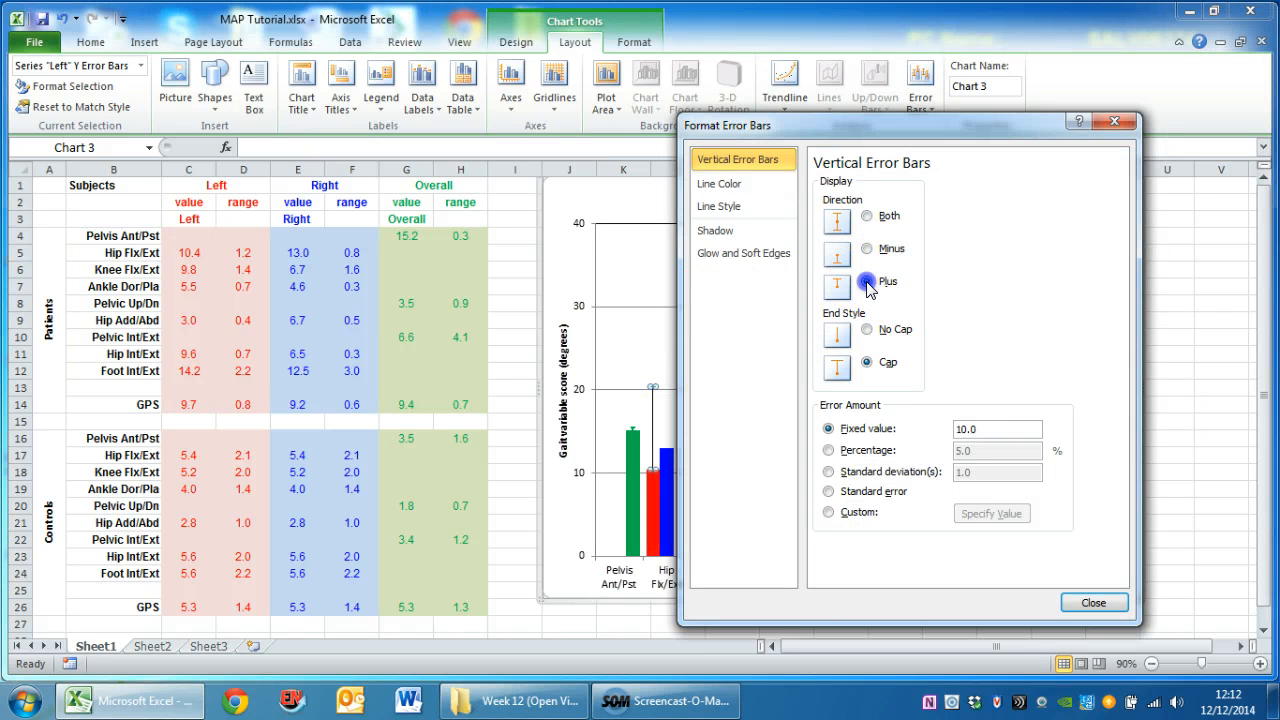
Give the Left series' error bars custom positive values from the patients' Left range cells D4:D14
{"action": "left_click", "coordinate": [828, 512]}
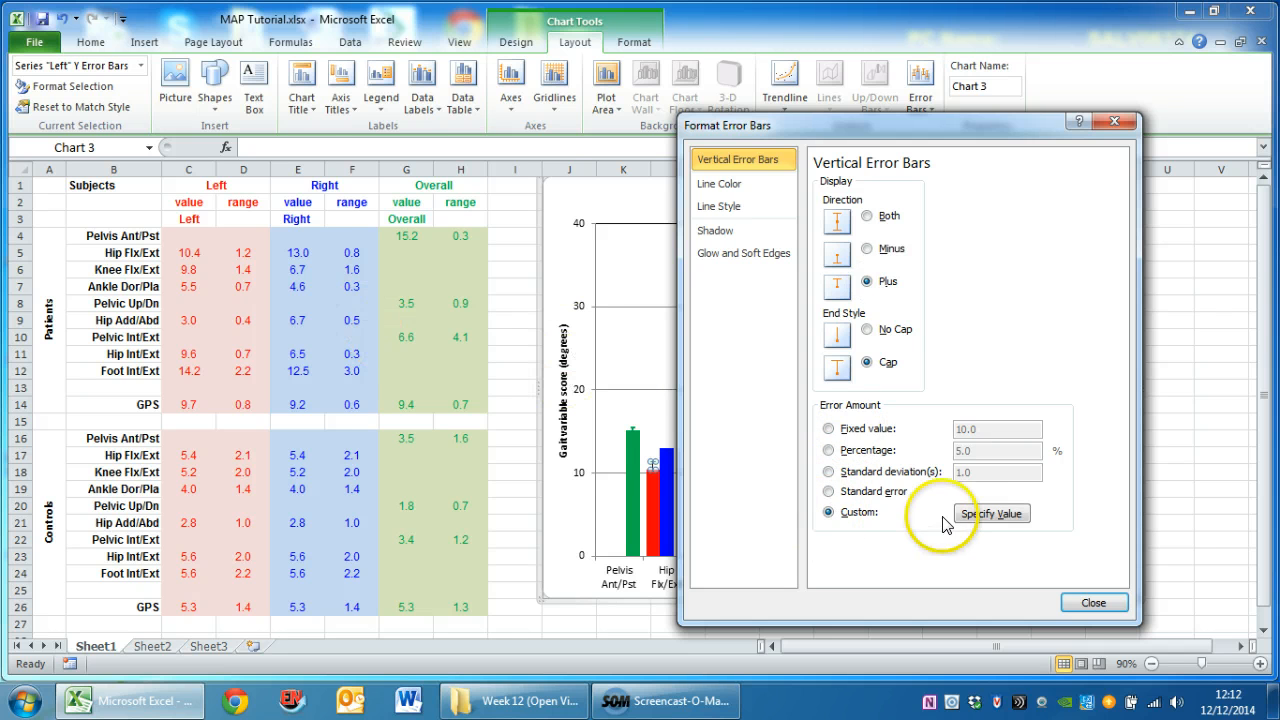
{"action": "left_click", "coordinate": [965, 514]}
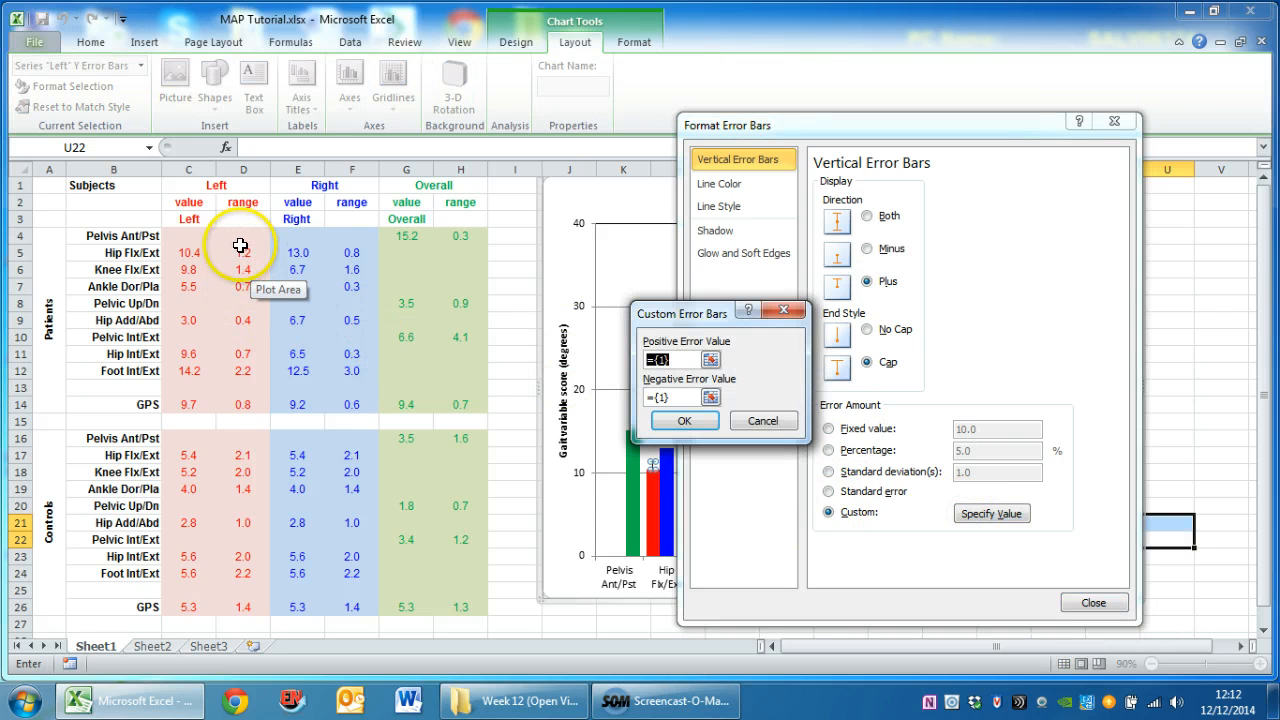
{"action": "left_click_drag", "start_coordinate": [243, 238], "coordinate": [247, 404]}
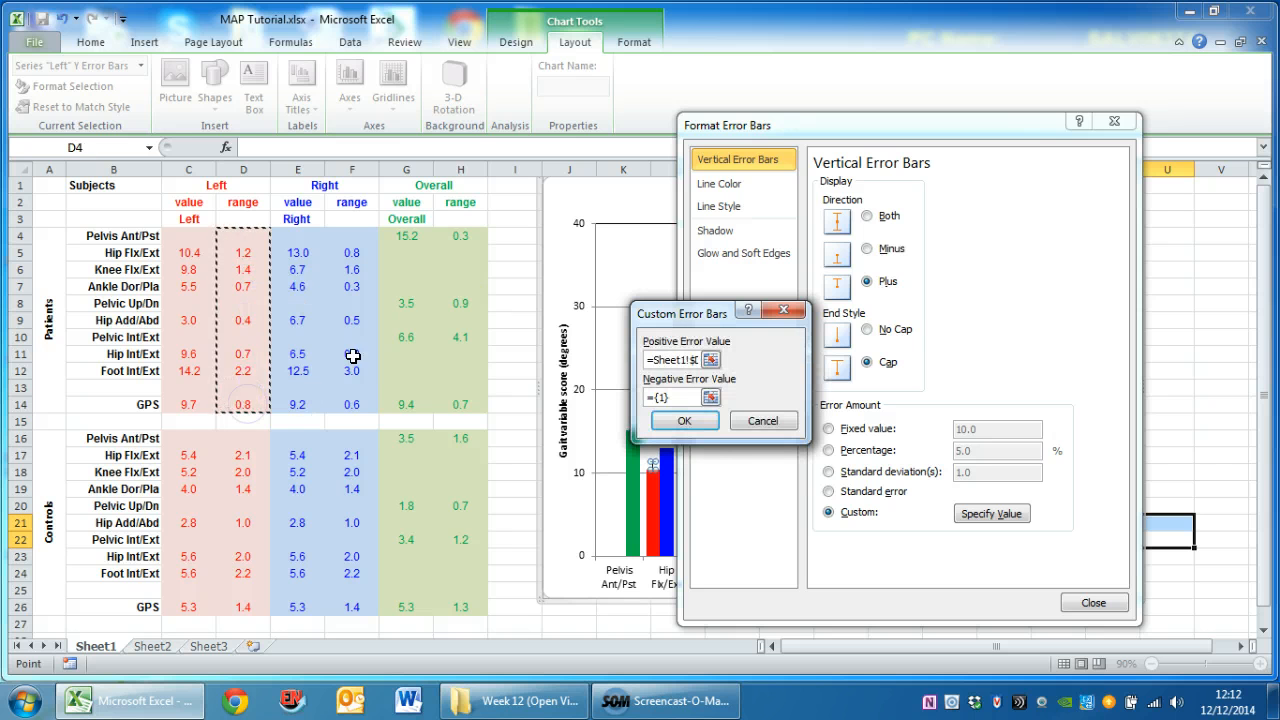
{"action": "left_click", "coordinate": [663, 421]}
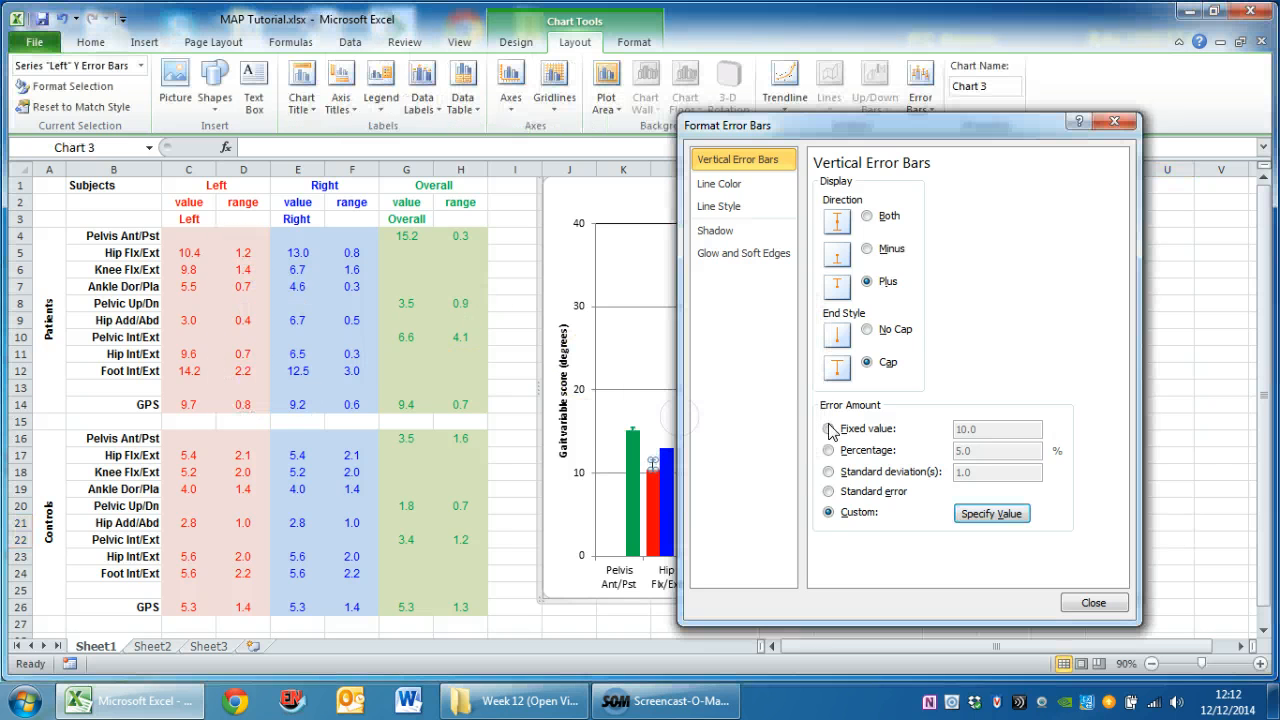
Format the Left series' error bars as a solid red line 2.25 pt wide
{"action": "left_click", "coordinate": [719, 187]}
{"action": "left_click", "coordinate": [818, 202]}
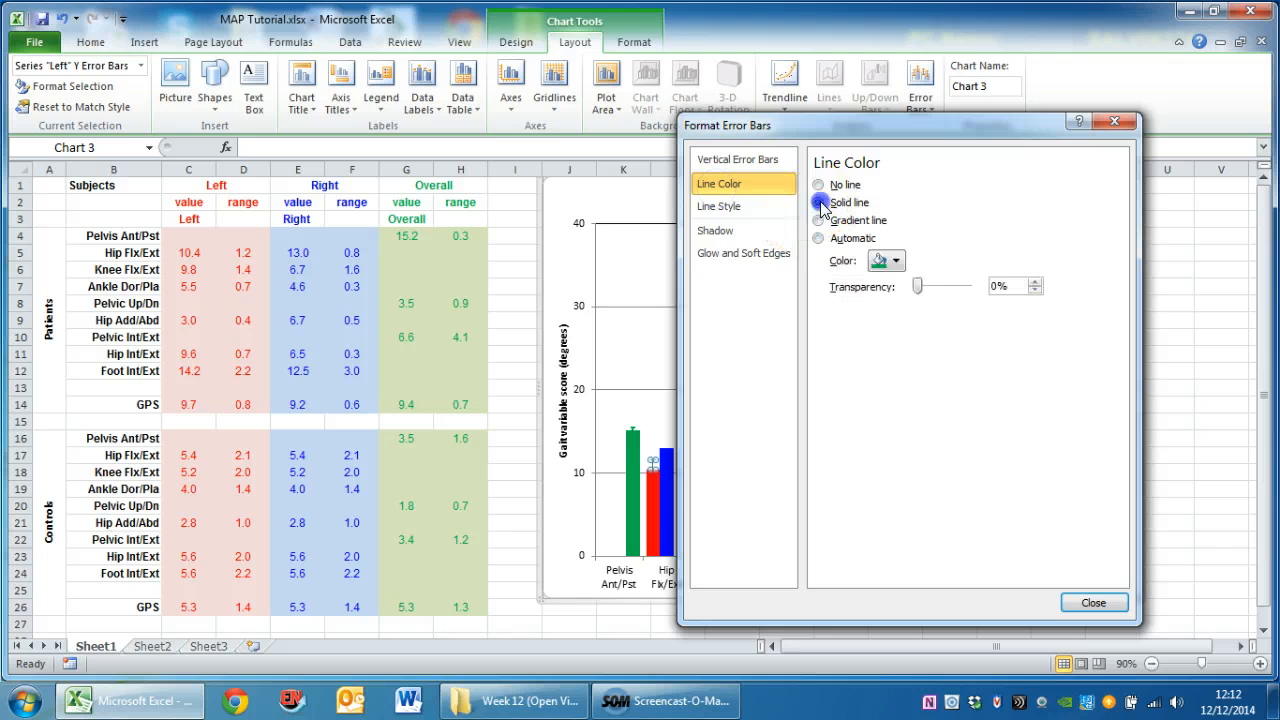
{"action": "left_click", "coordinate": [887, 260]}
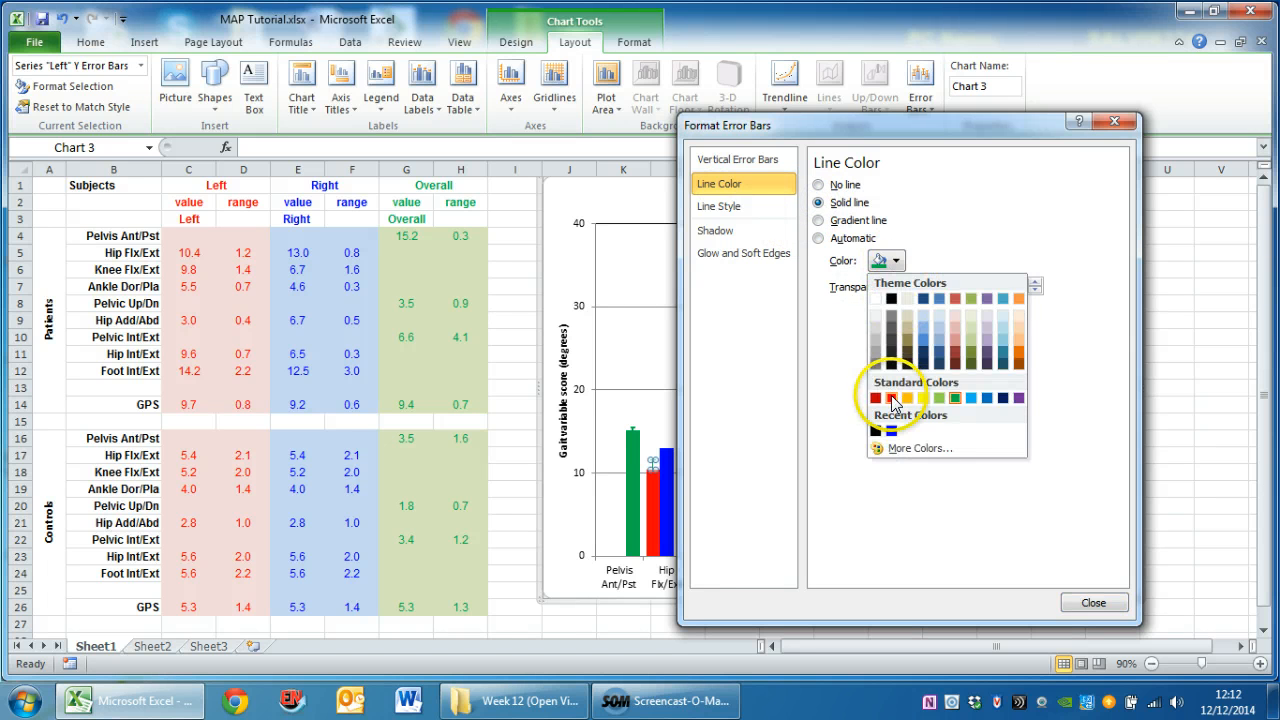
{"action": "left_click", "coordinate": [891, 397]}
{"action": "left_click", "coordinate": [718, 206]}
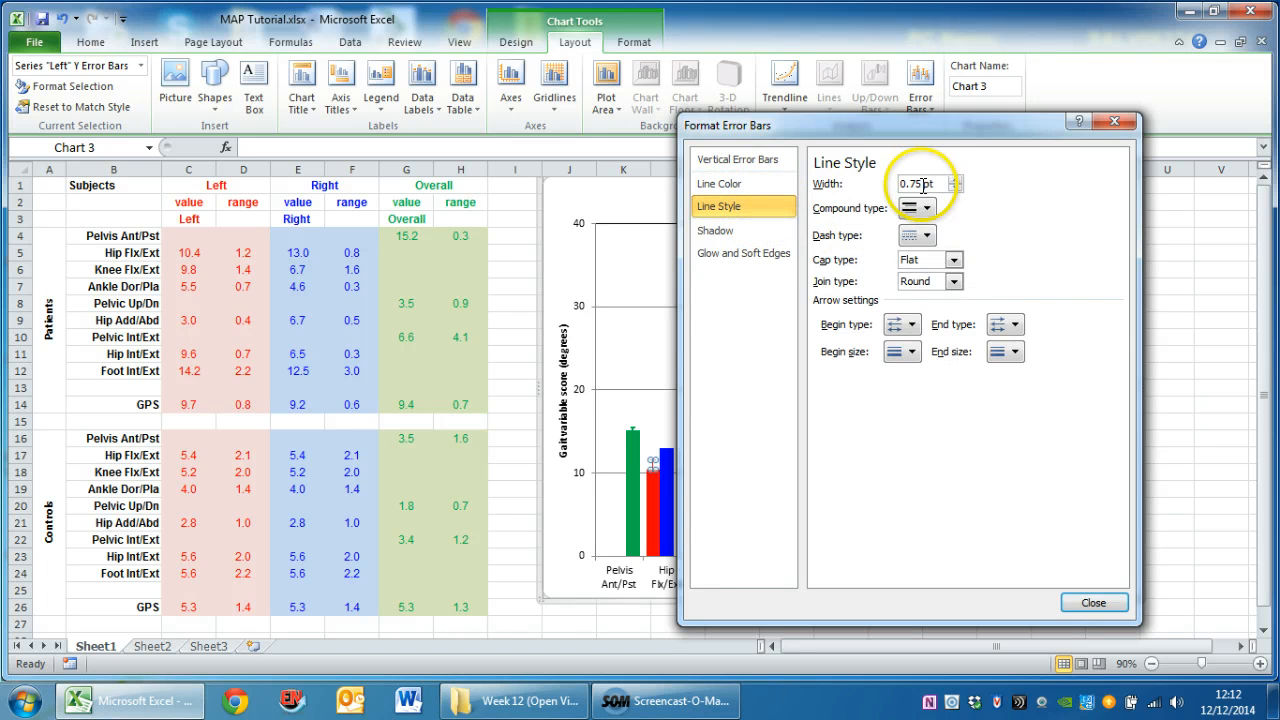
{"action": "left_click_drag", "start_coordinate": [918, 183], "coordinate": [863, 191]}
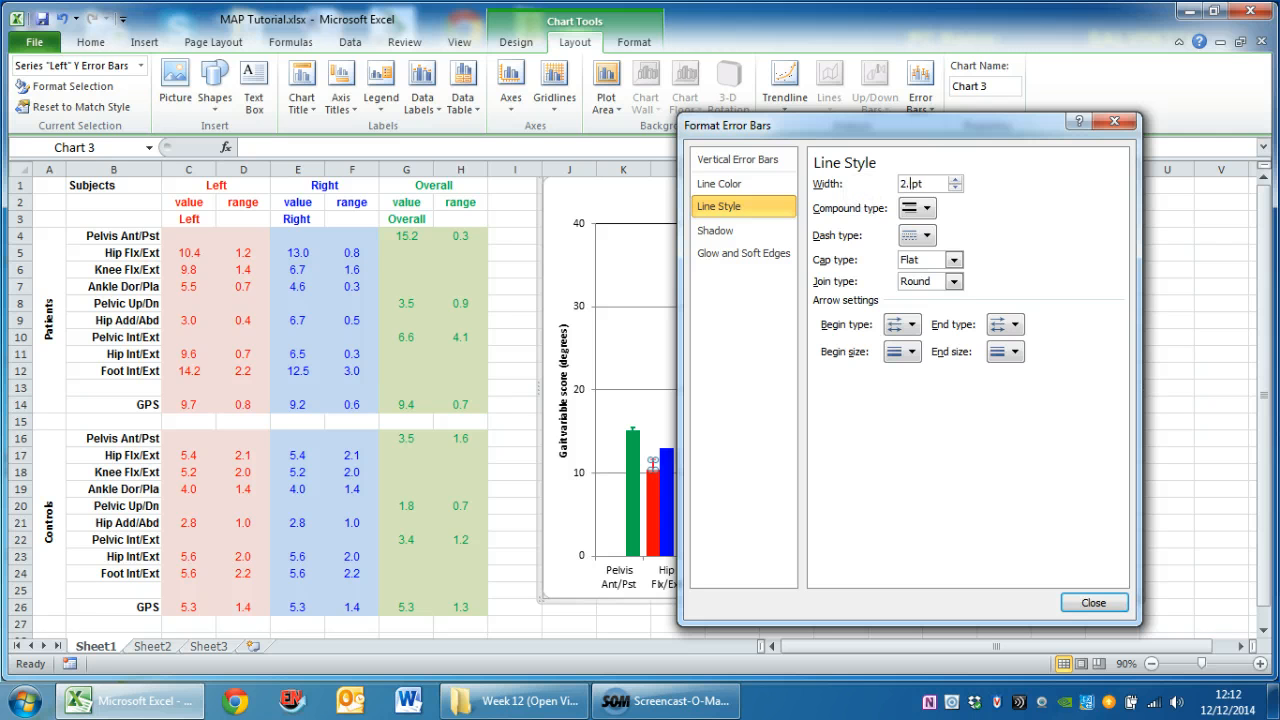
{"action": "type", "text": "2.25"}
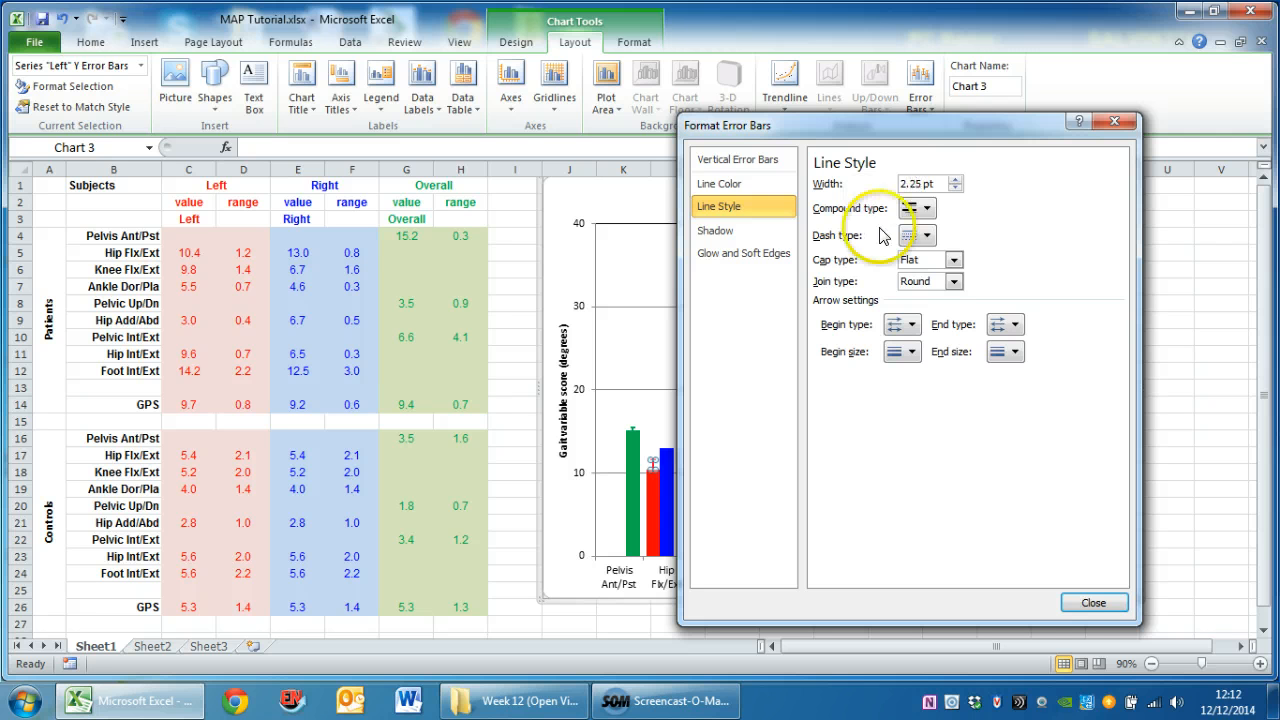
{"action": "left_click", "coordinate": [1093, 603]}
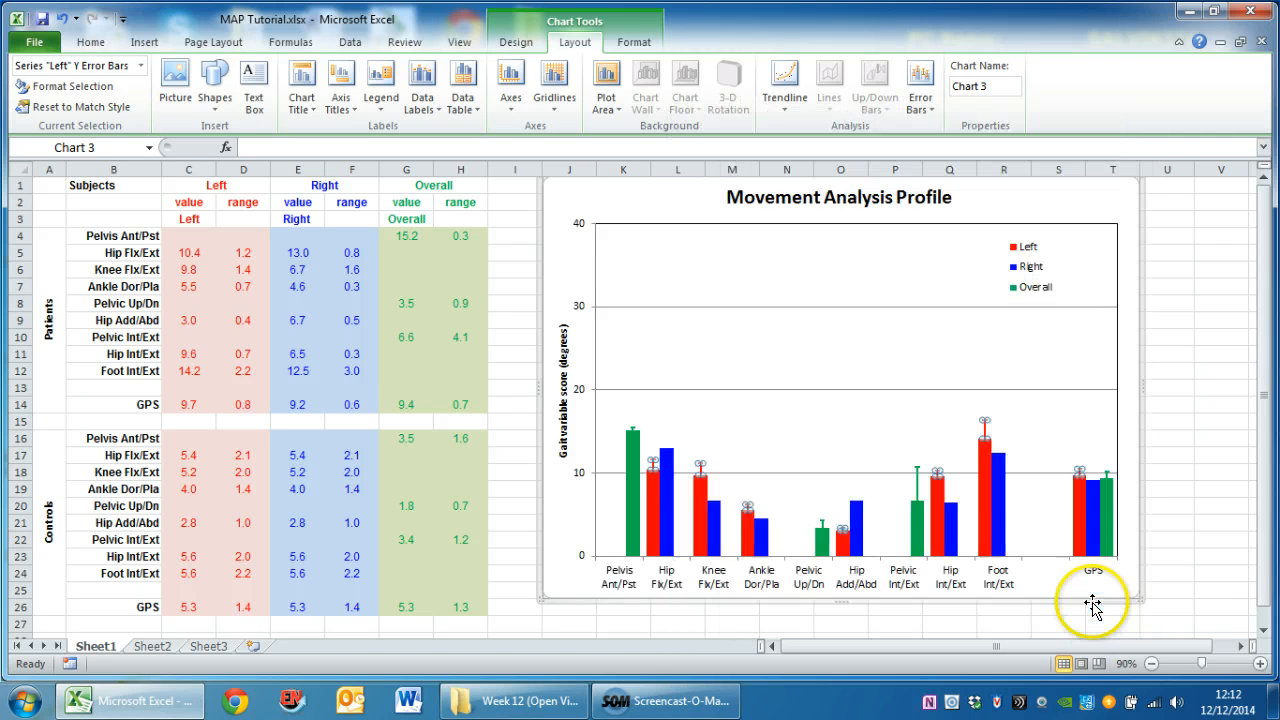
Add vertical error bars to the chart's Right series, extending in the Plus direction only
{"action": "left_click", "coordinate": [670, 488]}
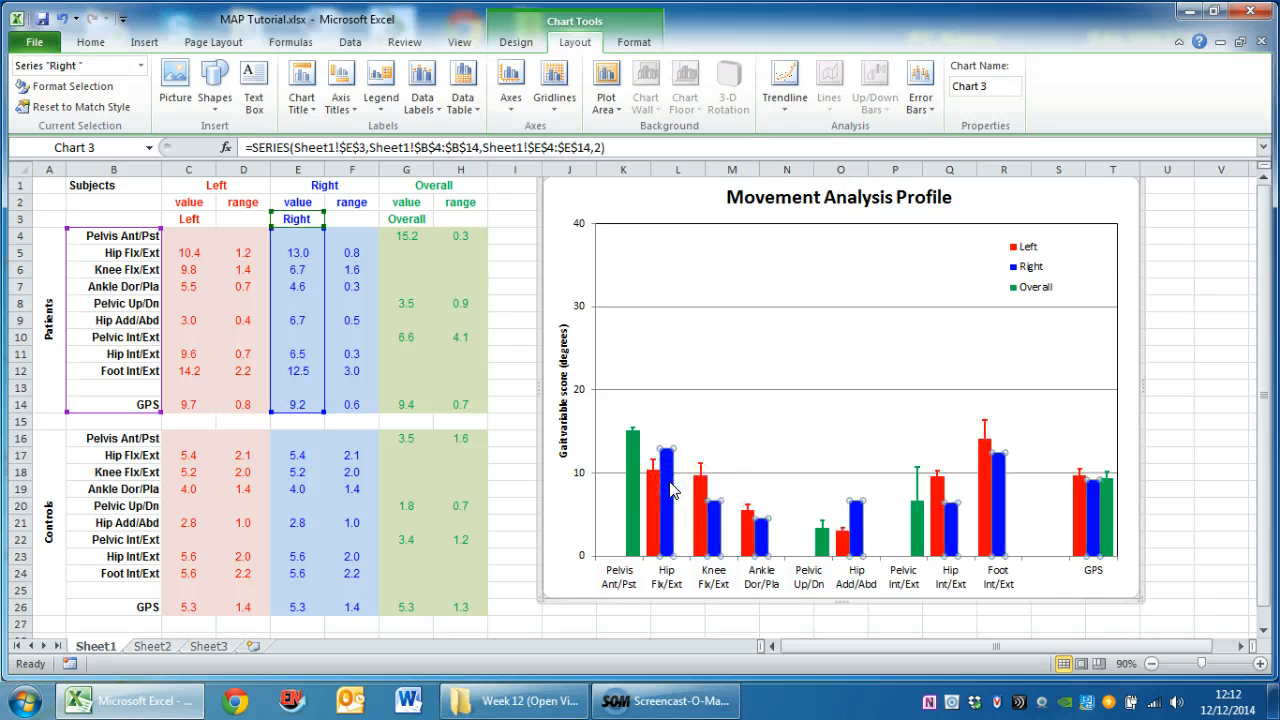
{"action": "left_click", "coordinate": [920, 88]}
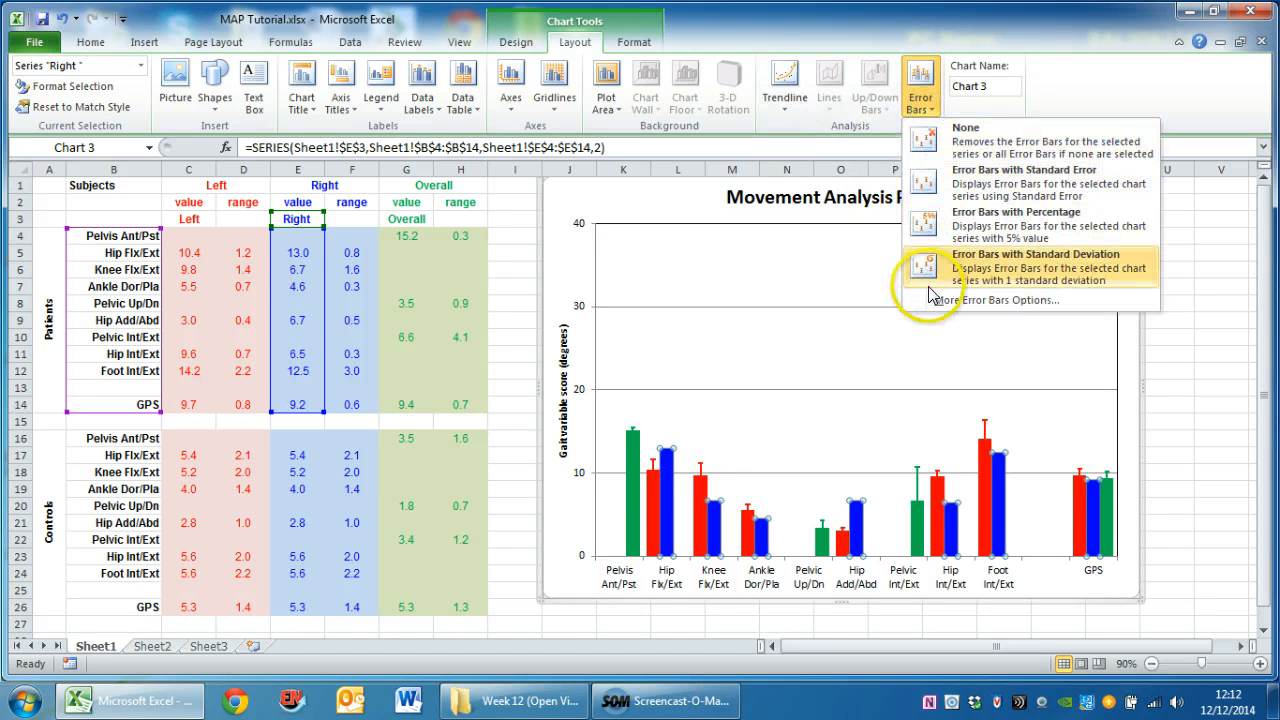
{"action": "left_click", "coordinate": [995, 299]}
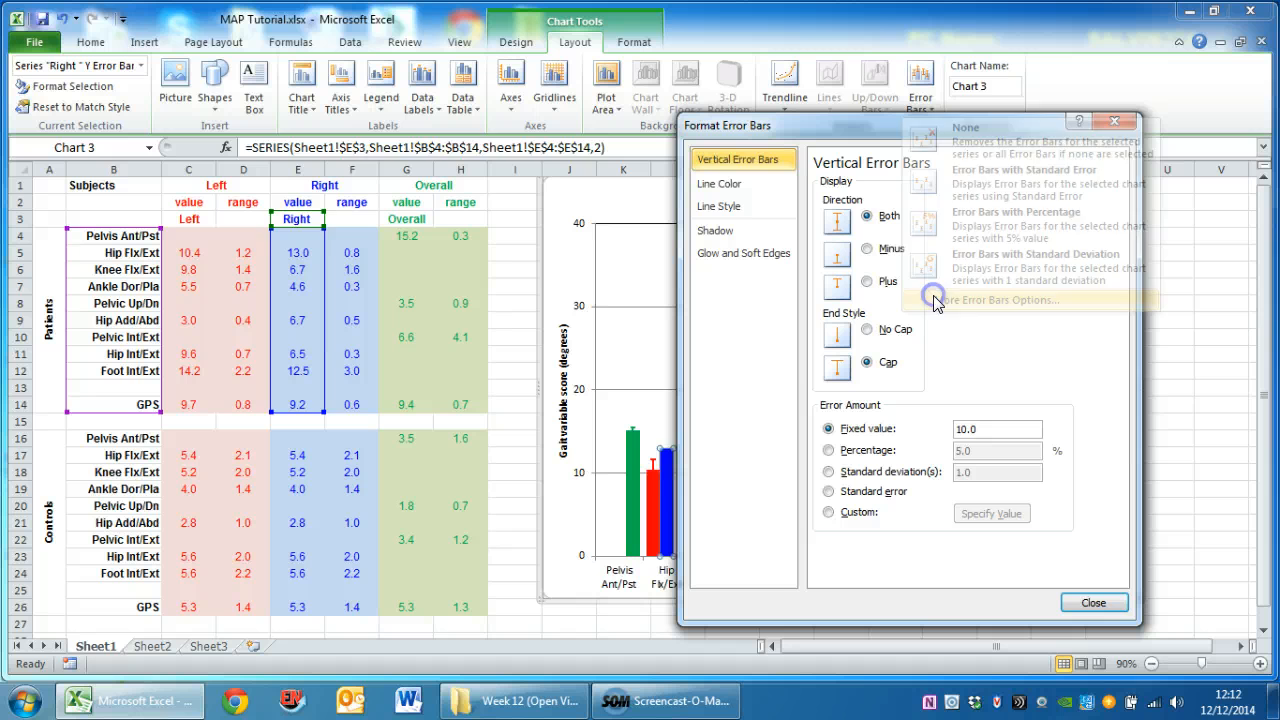
{"action": "left_click", "coordinate": [862, 284]}
Give the Right series' error bars custom positive values from the patients' Right range cells F4:F14
{"action": "left_click", "coordinate": [830, 512]}
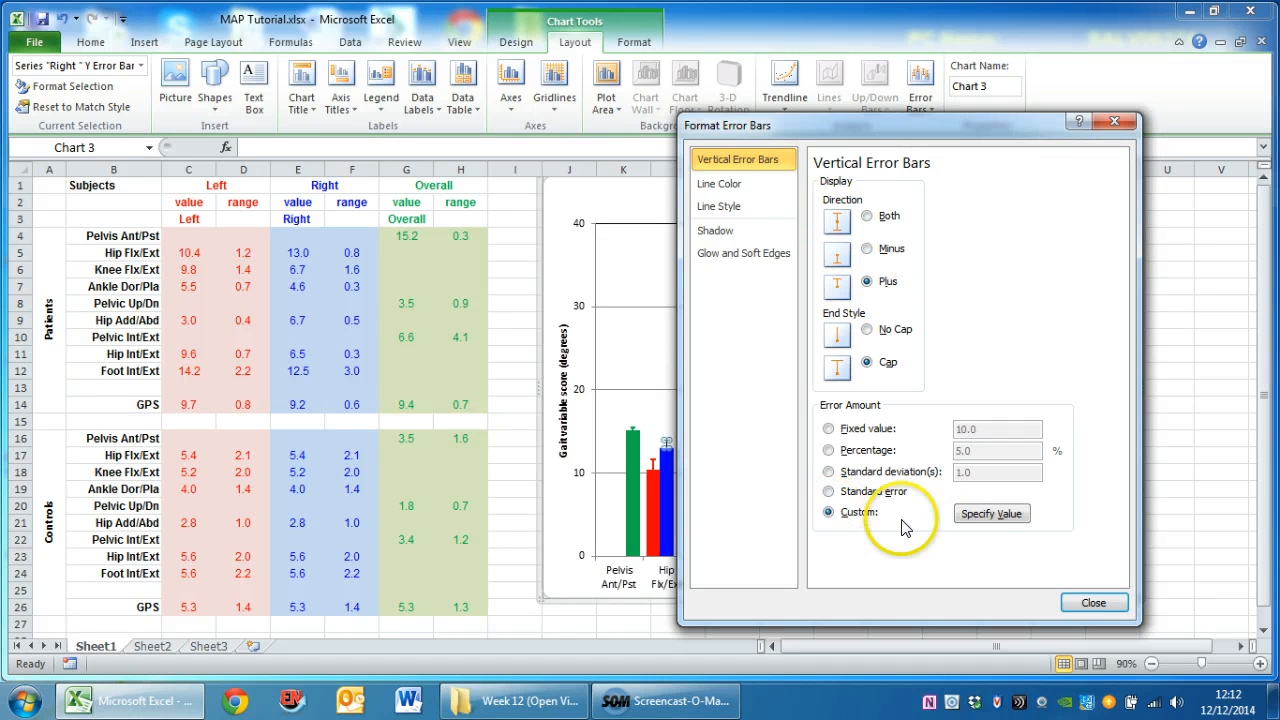
{"action": "left_click", "coordinate": [988, 514]}
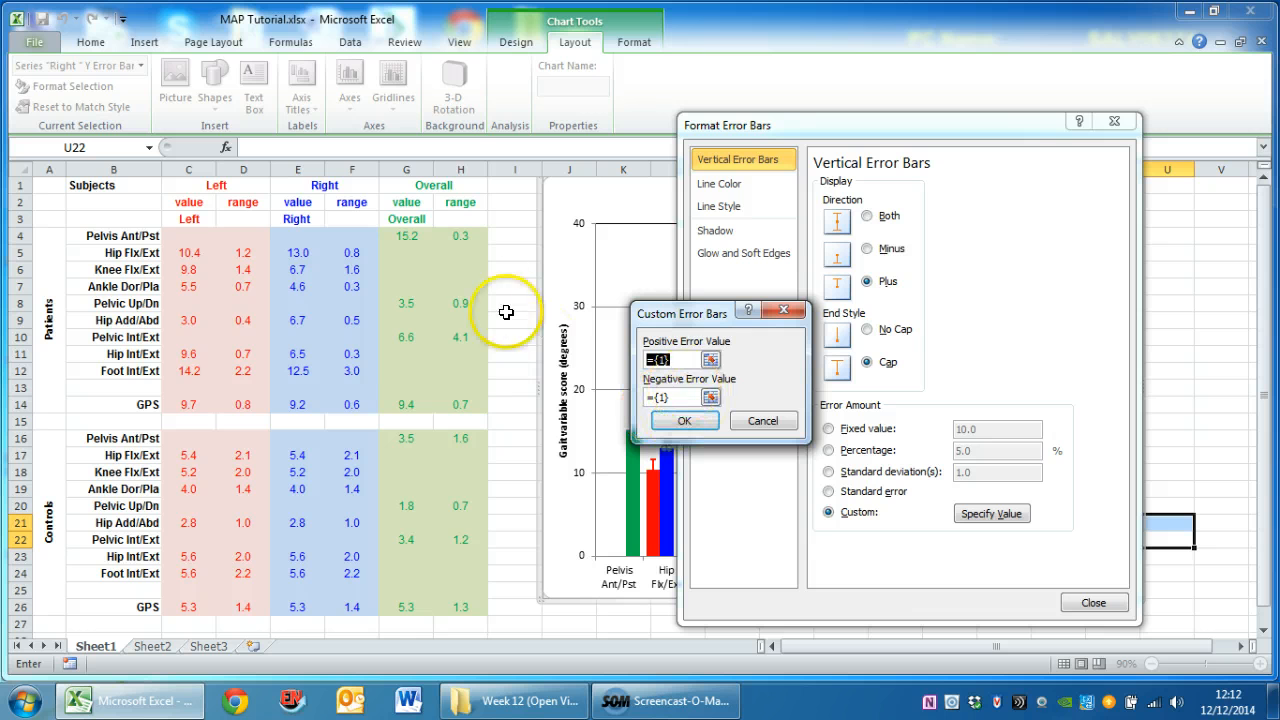
{"action": "left_click", "coordinate": [355, 239]}
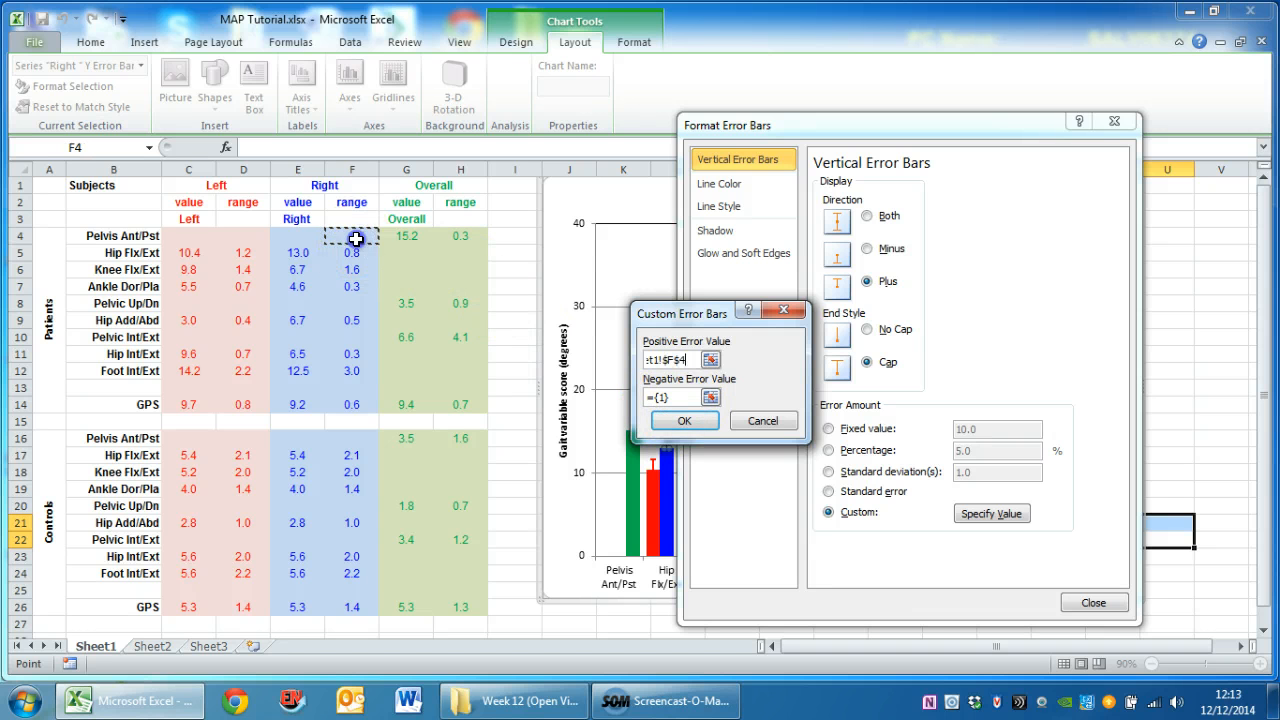
{"action": "left_click_drag", "start_coordinate": [355, 239], "coordinate": [351, 405]}
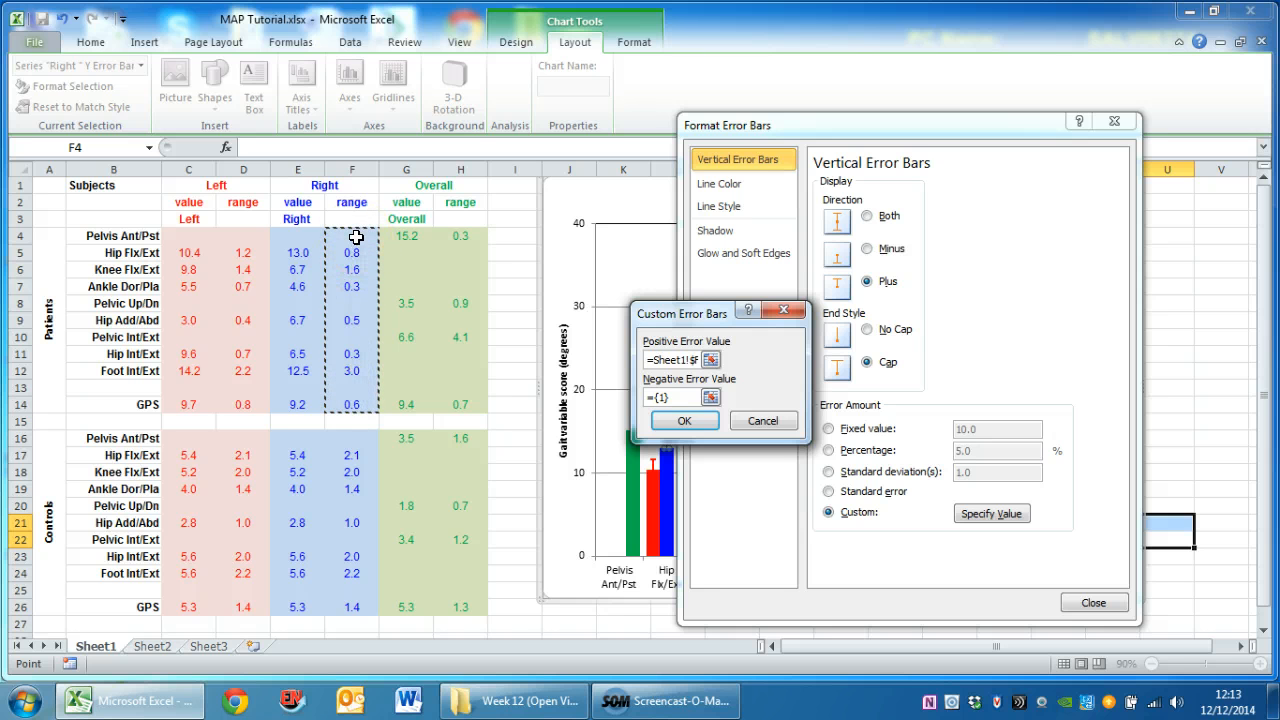
{"action": "left_click", "coordinate": [681, 421]}
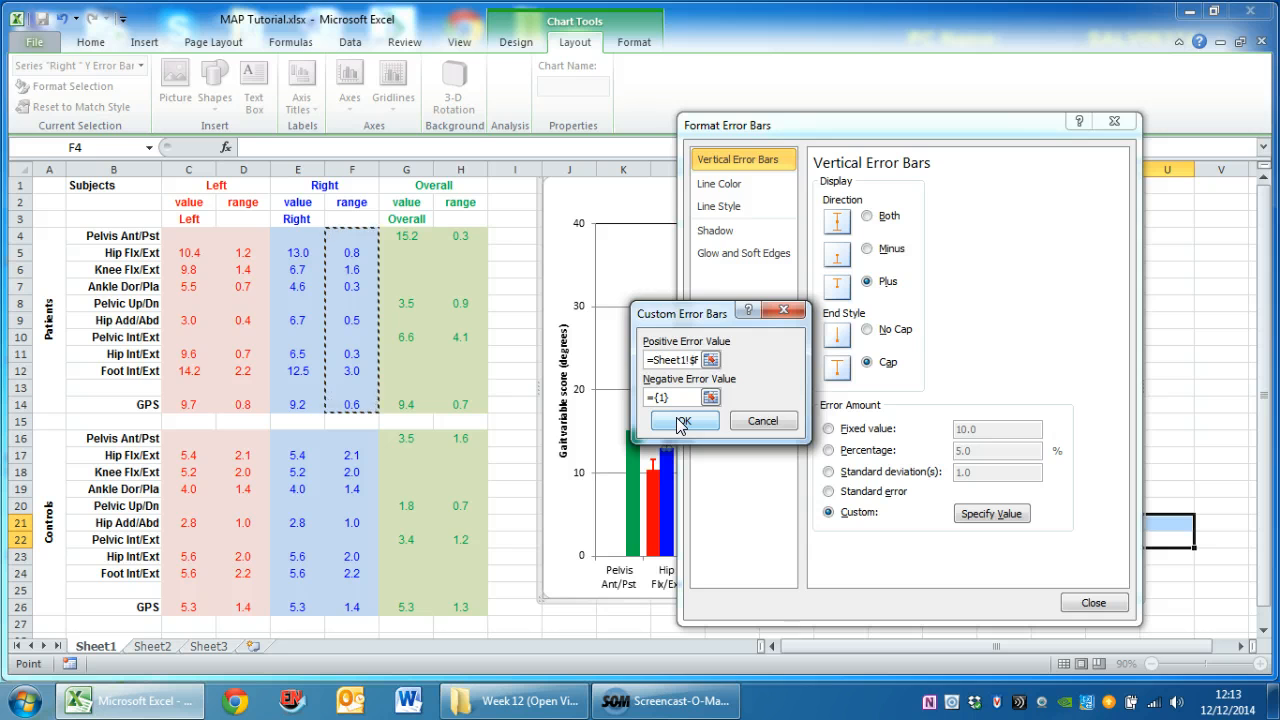
{"action": "left_click", "coordinate": [1094, 604]}
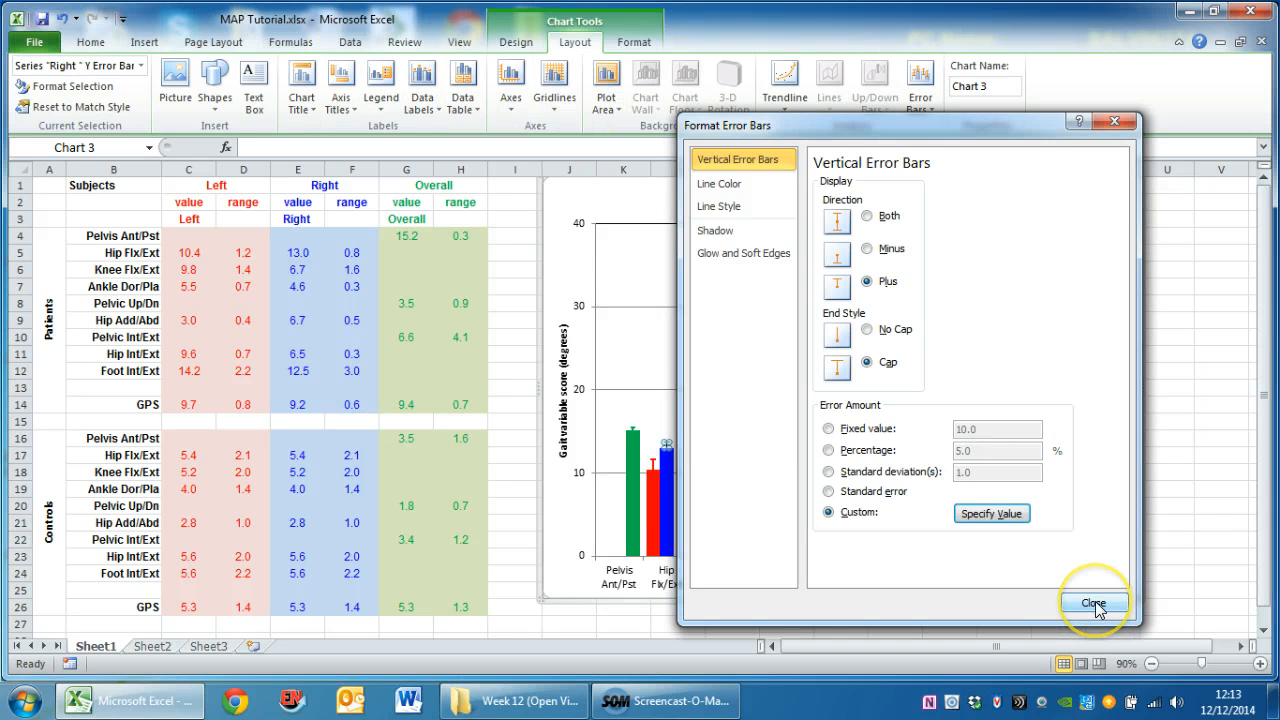
Format the Right series' error bars as a solid blue line 2.25 pt wide
{"action": "left_click", "coordinate": [722, 182]}
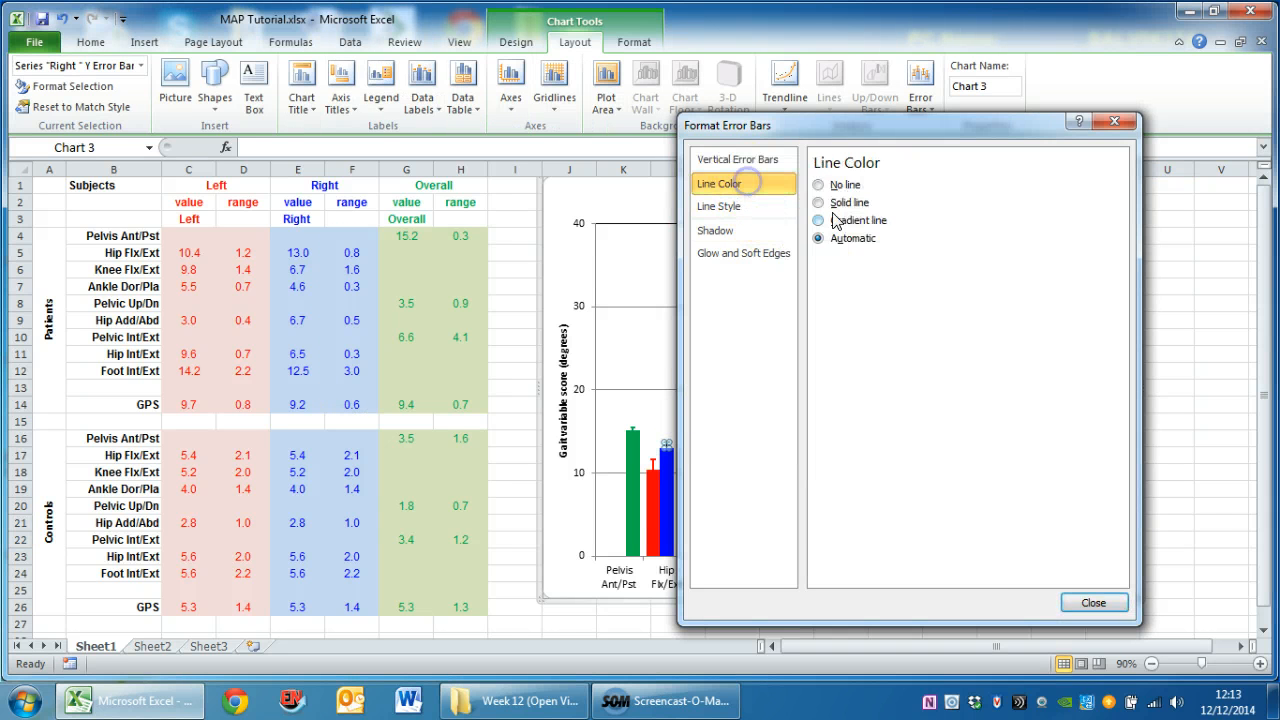
{"action": "left_click", "coordinate": [819, 203]}
{"action": "left_click", "coordinate": [886, 260]}
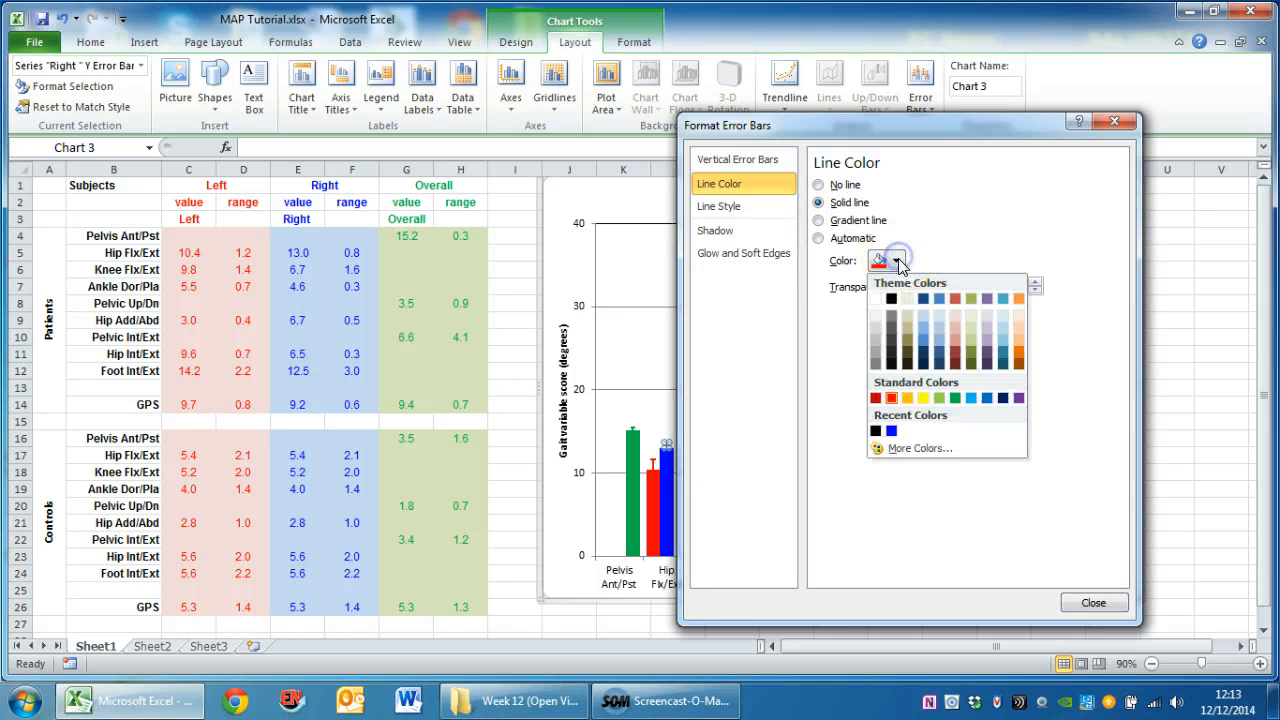
{"action": "left_click", "coordinate": [891, 431]}
{"action": "left_click", "coordinate": [722, 206]}
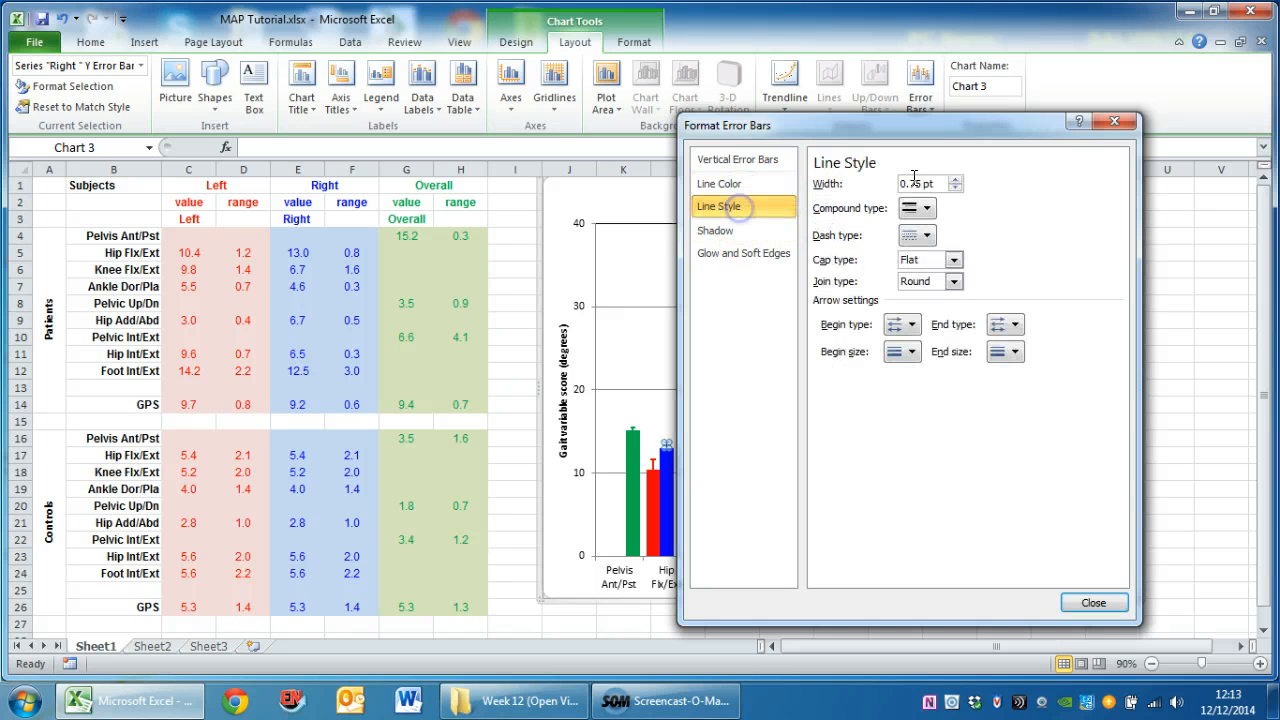
{"action": "left_click", "coordinate": [955, 181]}
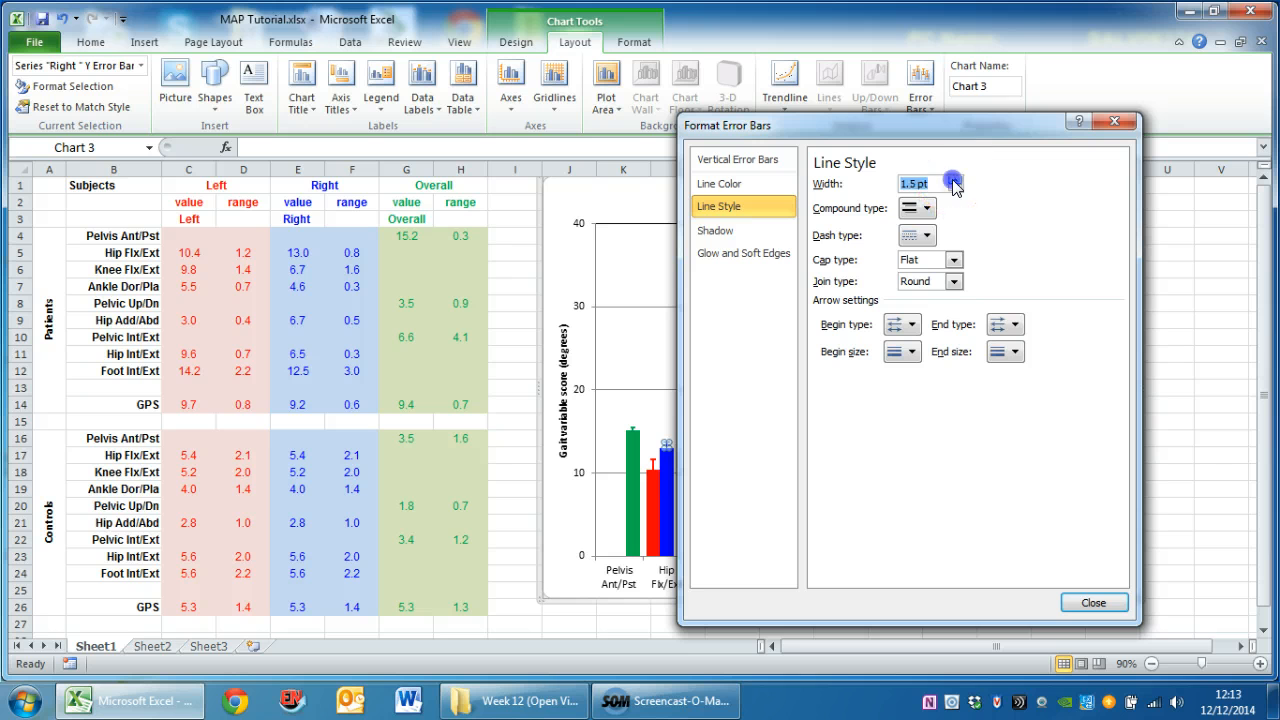
{"action": "left_click", "coordinate": [1093, 602]}
{"action": "left_click", "coordinate": [1052, 416]}
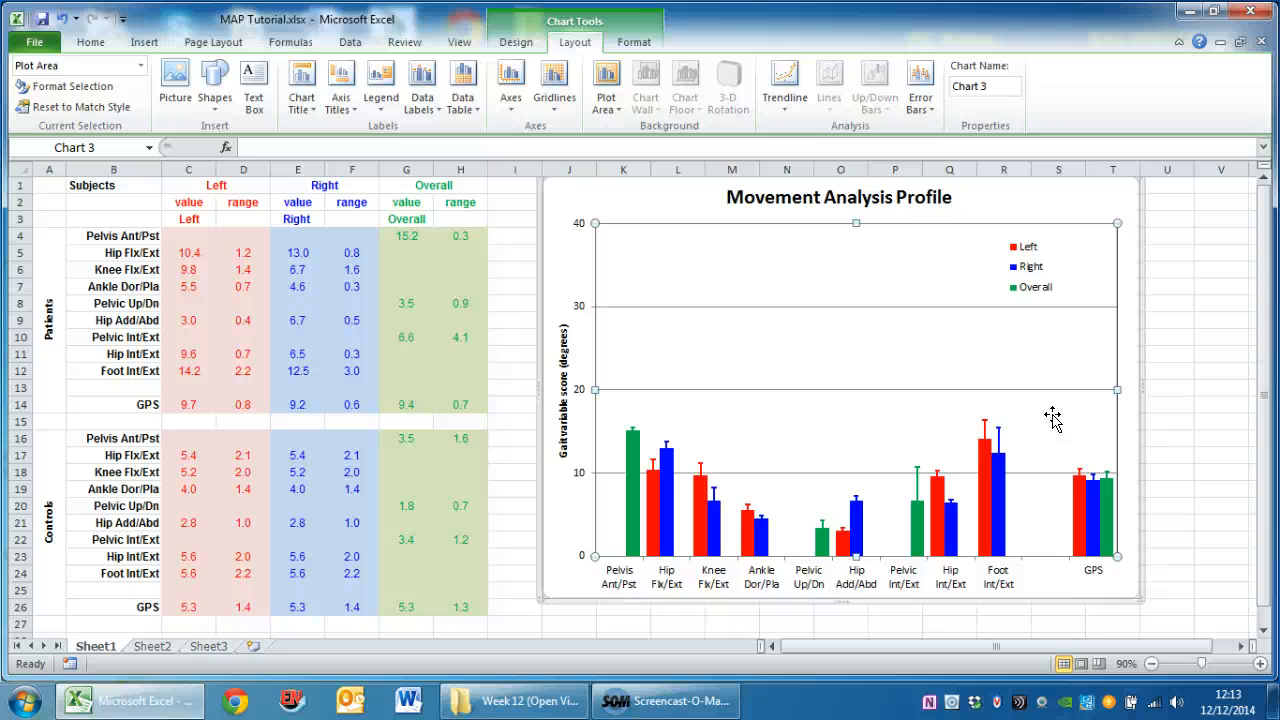
{"action": "left_click", "coordinate": [1163, 357]}
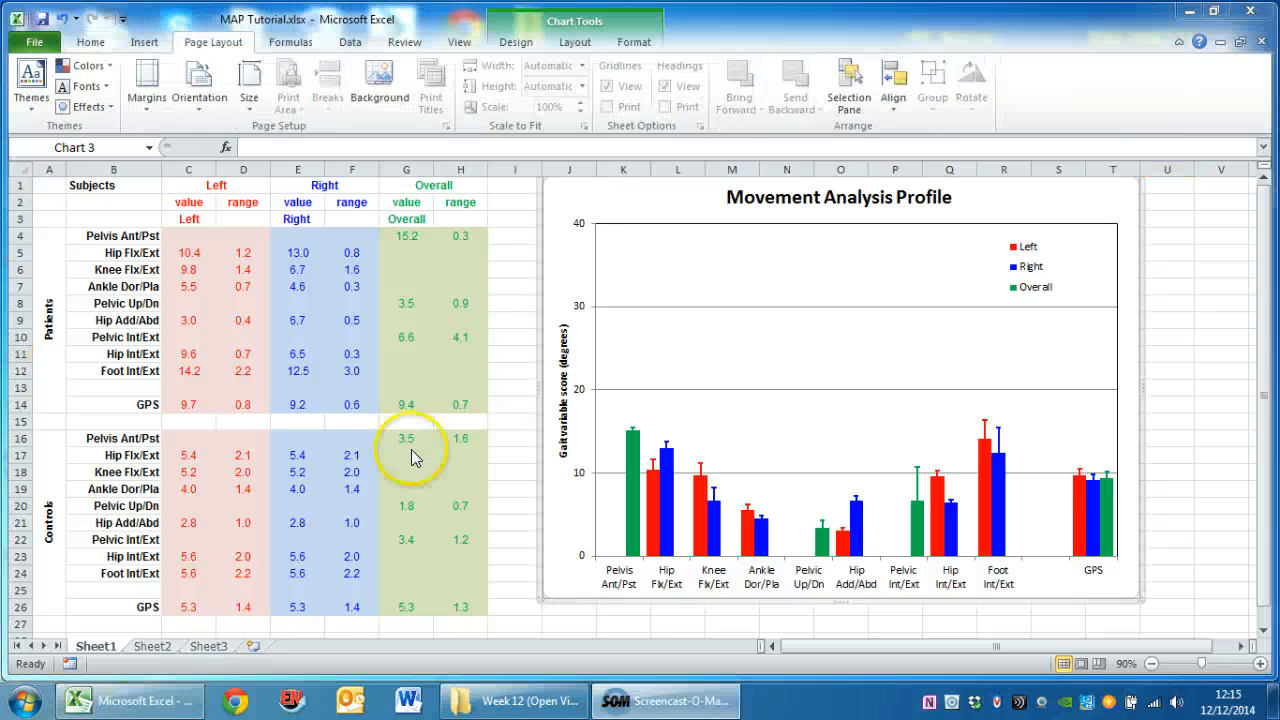
Copy the whole Movement Analysis Profile chart and paste a duplicate at cell I4, using the destination theme
{"action": "left_click", "coordinate": [562, 208]}
{"action": "right_click", "coordinate": [562, 208]}
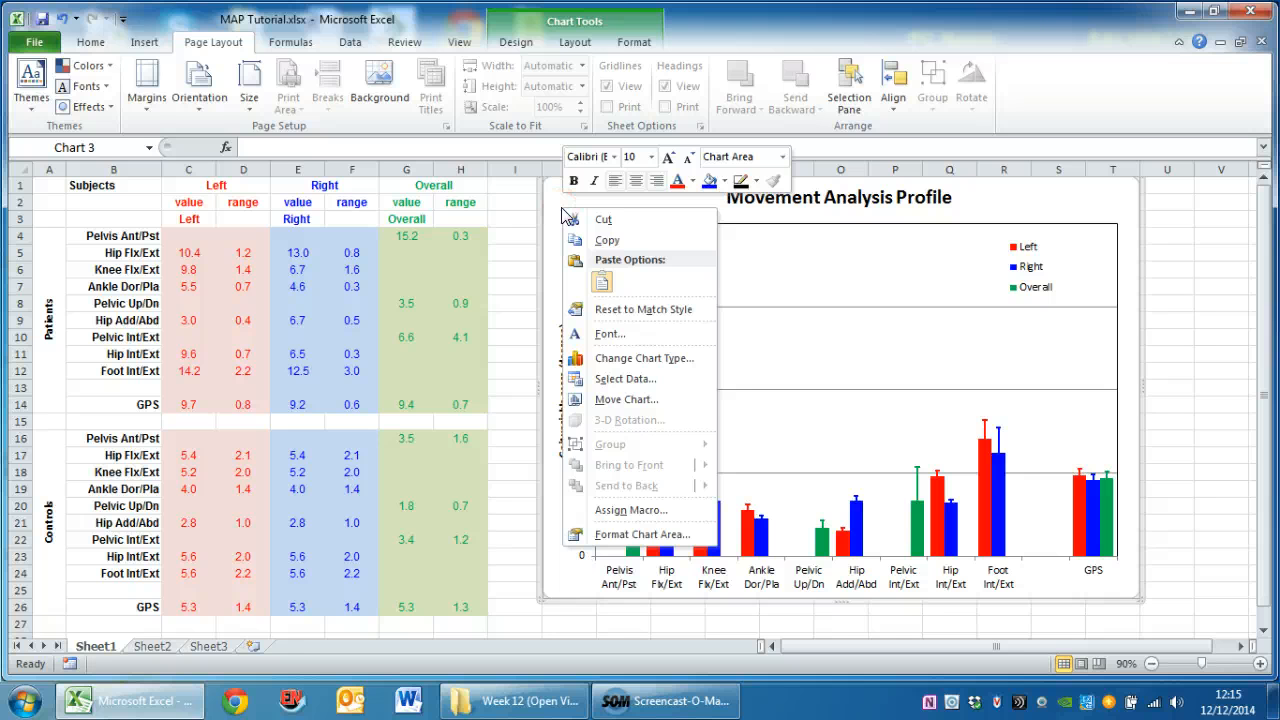
{"action": "left_click", "coordinate": [588, 243]}
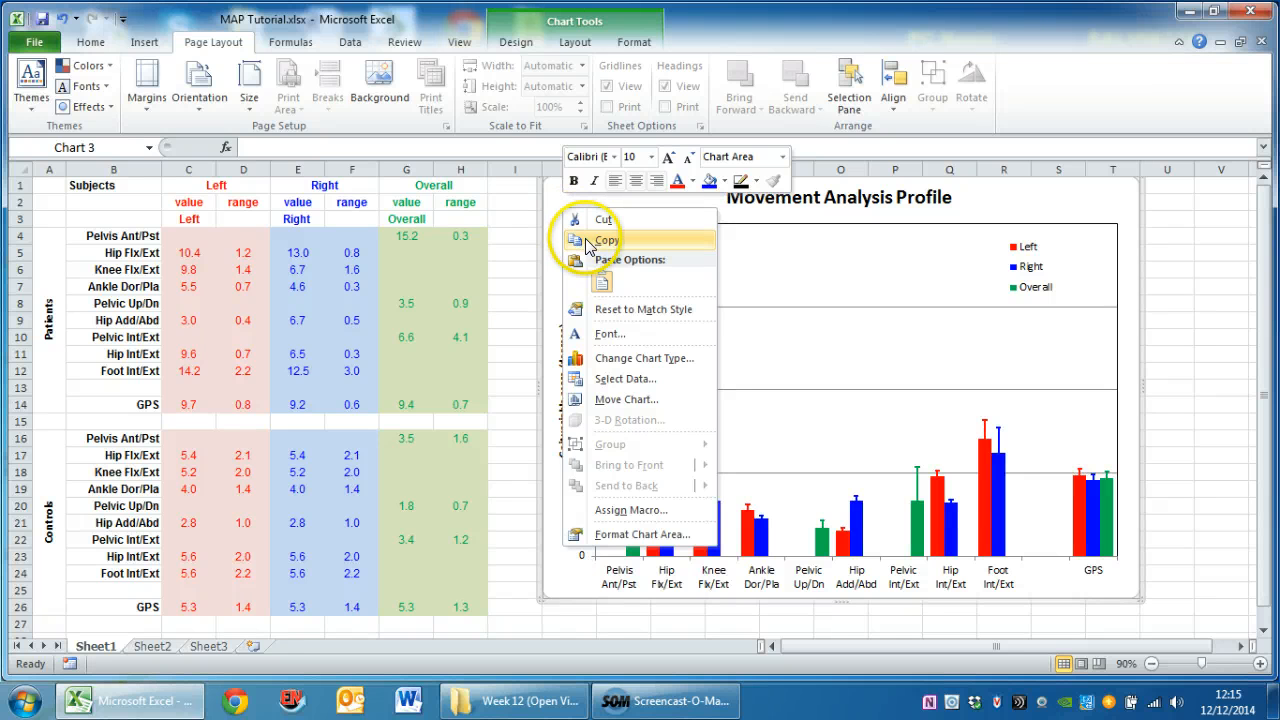
{"action": "left_click", "coordinate": [515, 237]}
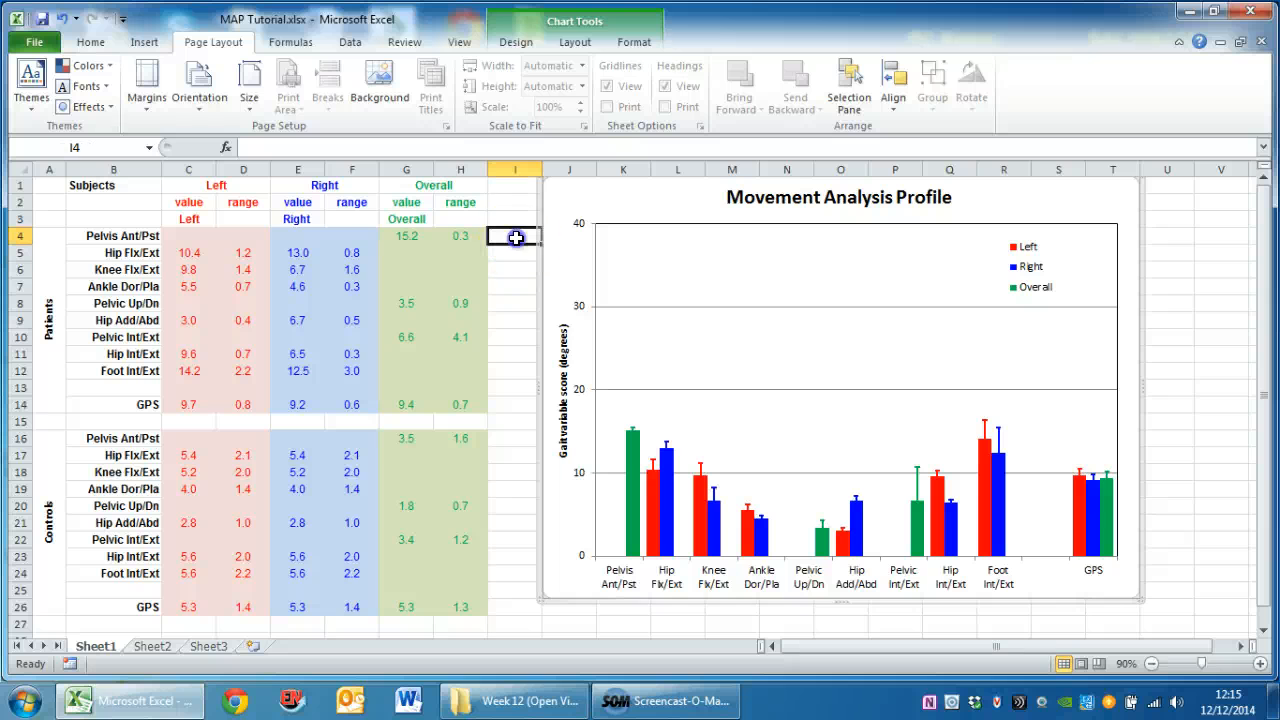
{"action": "right_click", "coordinate": [515, 237]}
{"action": "left_click", "coordinate": [560, 335]}
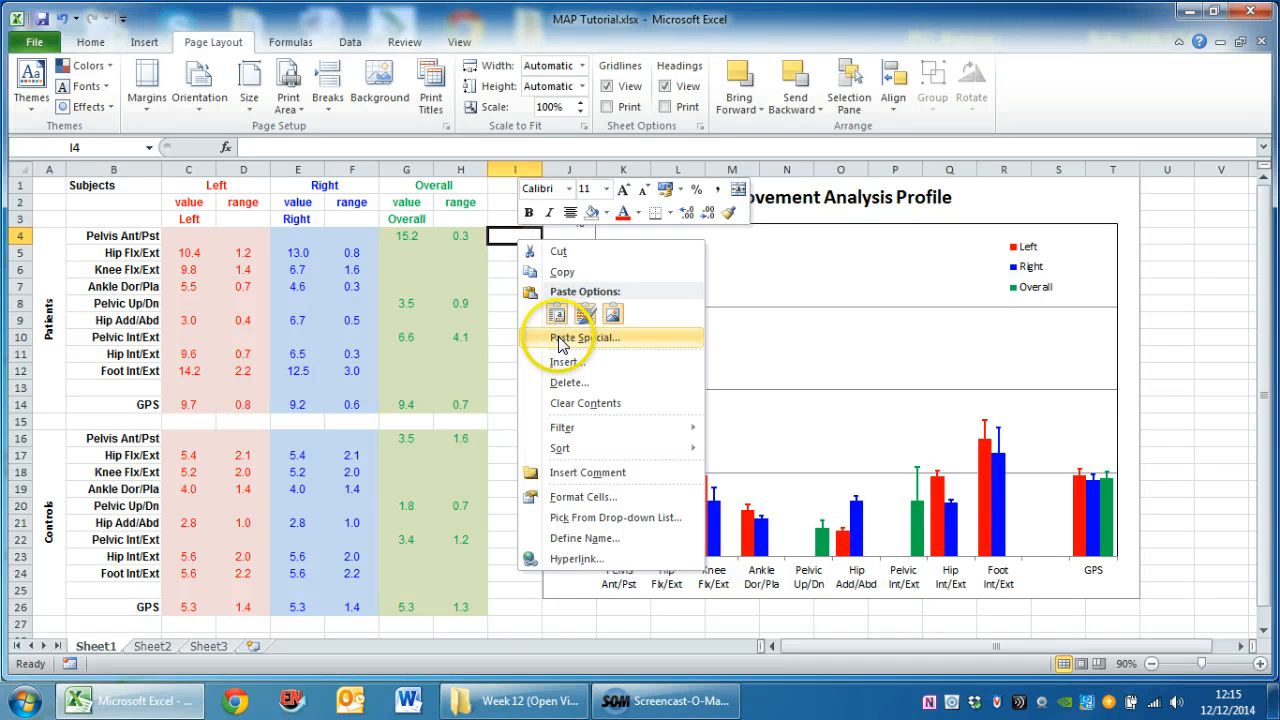
{"action": "left_click", "coordinate": [556, 314]}
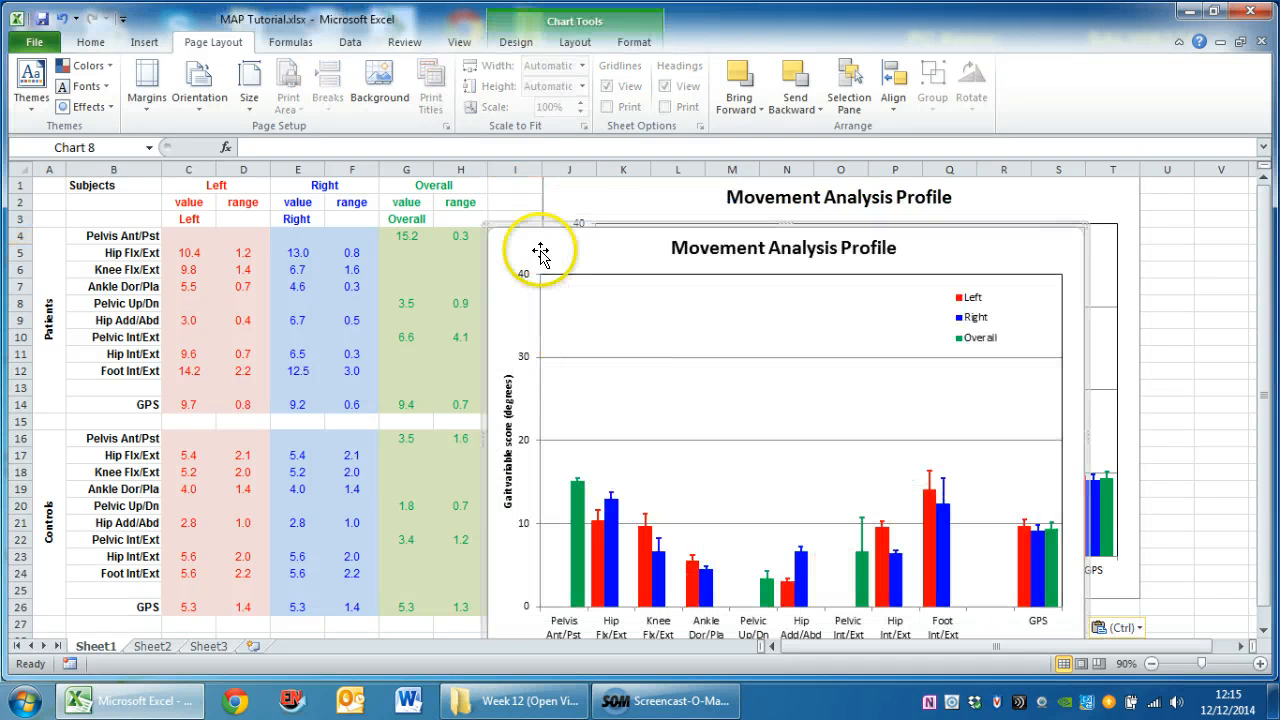
Move the duplicate chart slightly clear of the data table and set its Overall series values to the controls' cells G16:G26
{"action": "left_click_drag", "start_coordinate": [537, 251], "coordinate": [577, 240]}
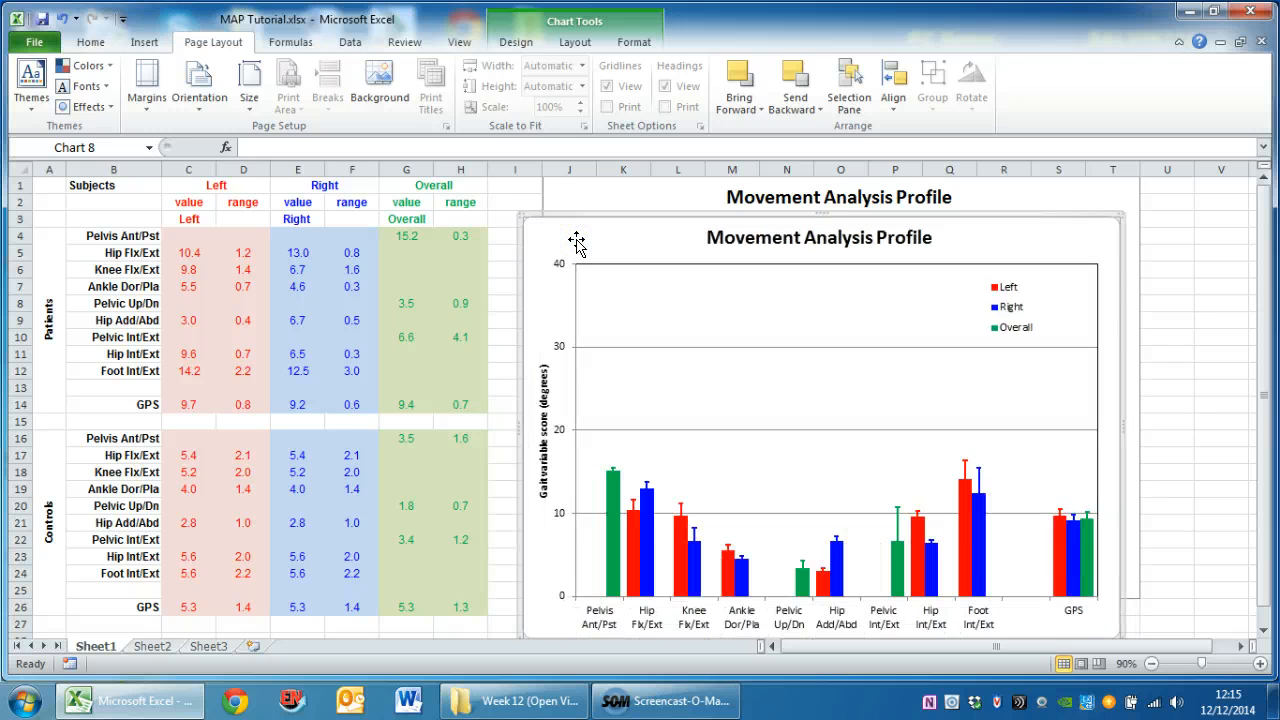
{"action": "left_click", "coordinate": [610, 522]}
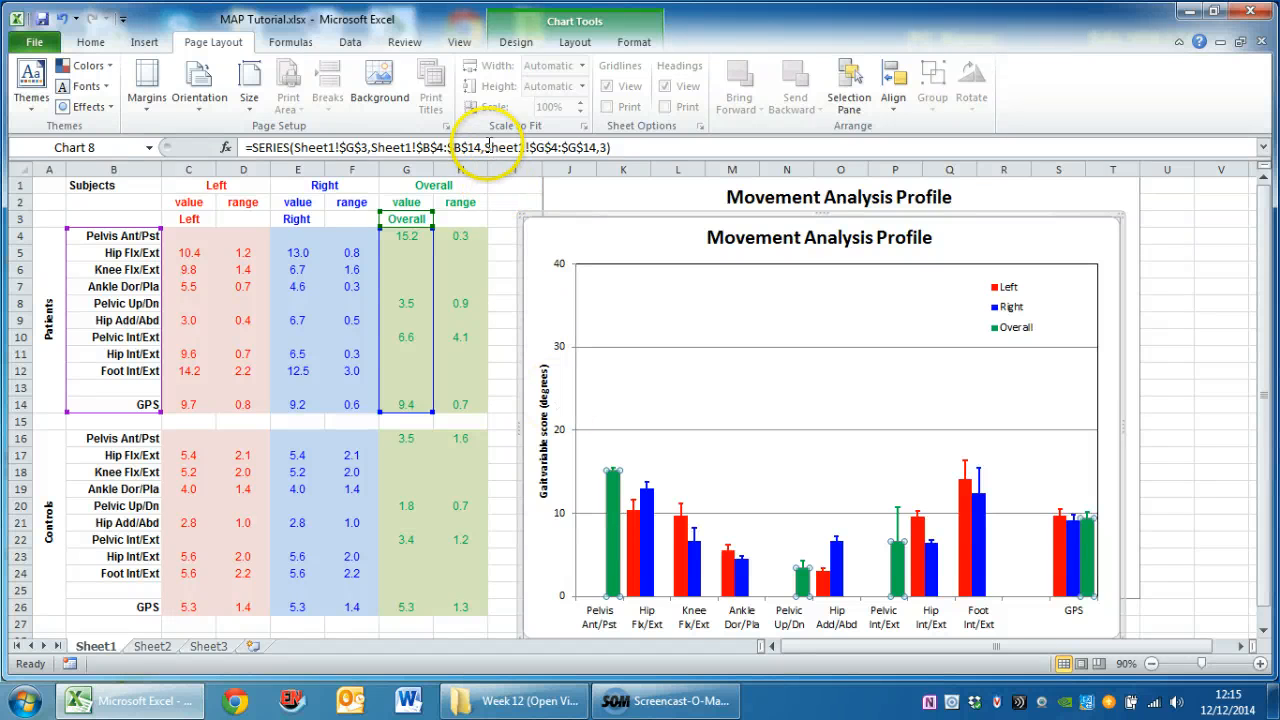
{"action": "left_click", "coordinate": [487, 147]}
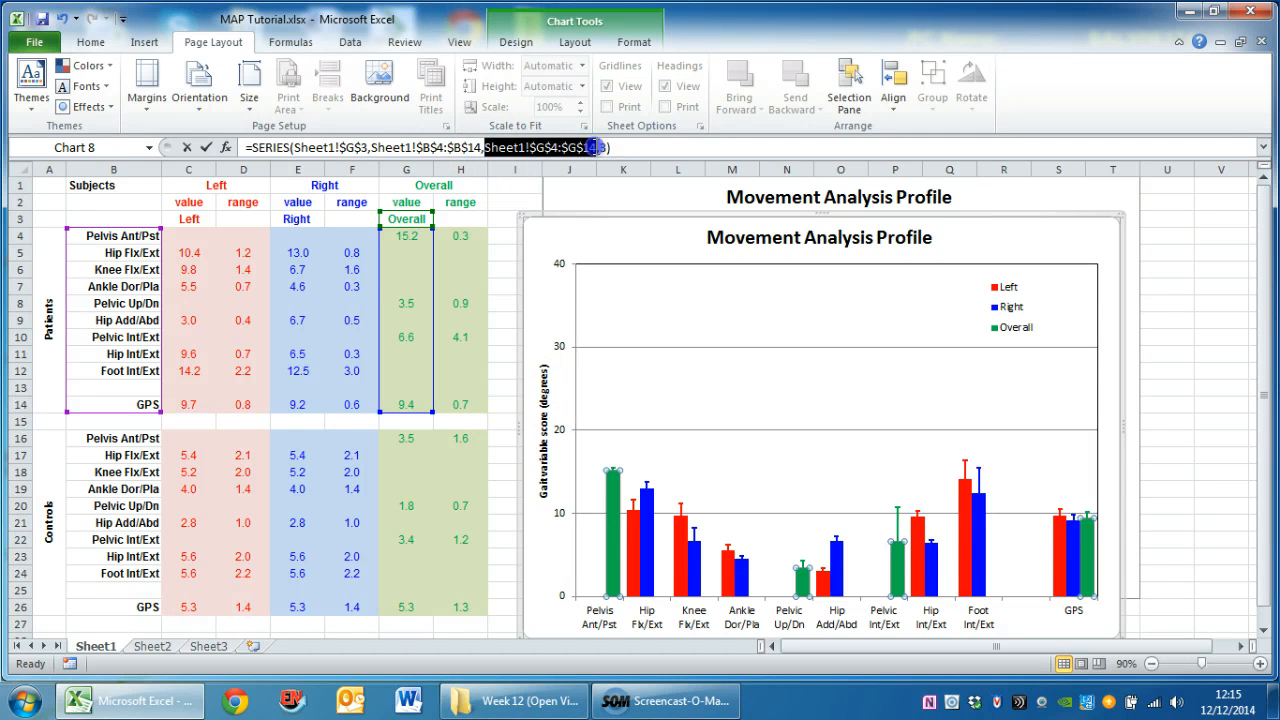
{"action": "left_click_drag", "start_coordinate": [593, 147], "coordinate": [597, 147]}
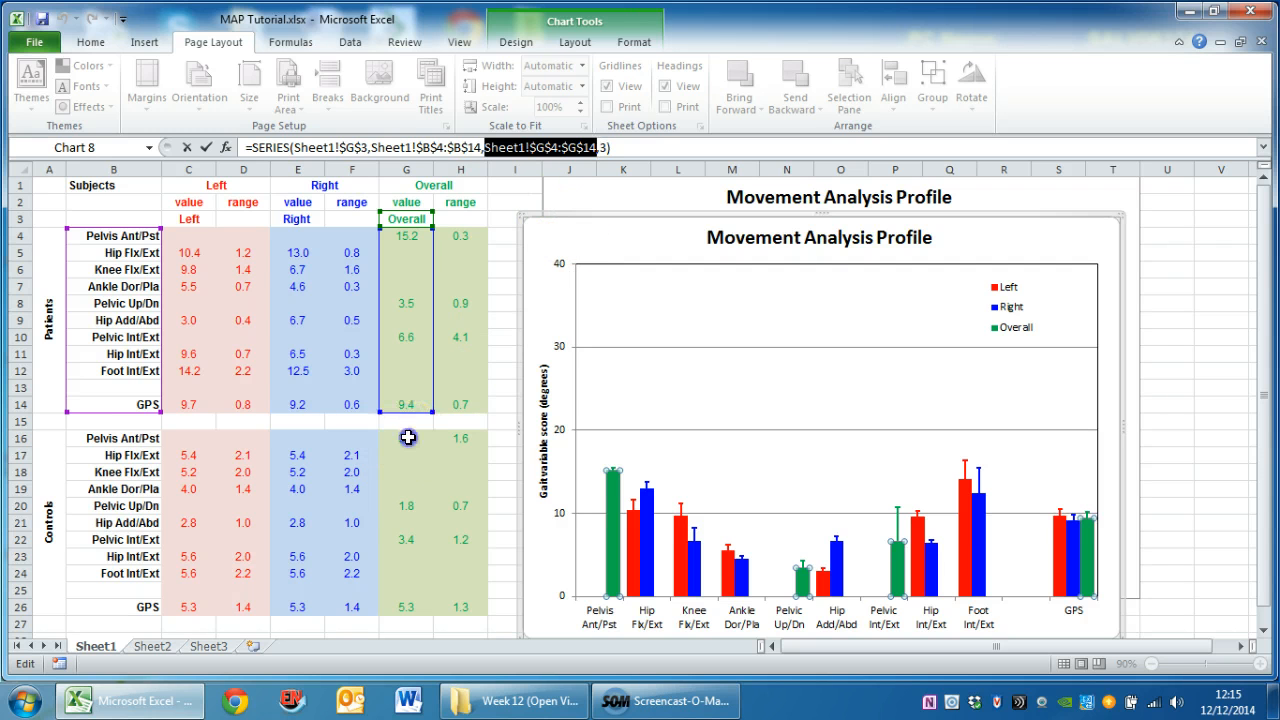
{"action": "left_click_drag", "start_coordinate": [408, 437], "coordinate": [405, 607]}
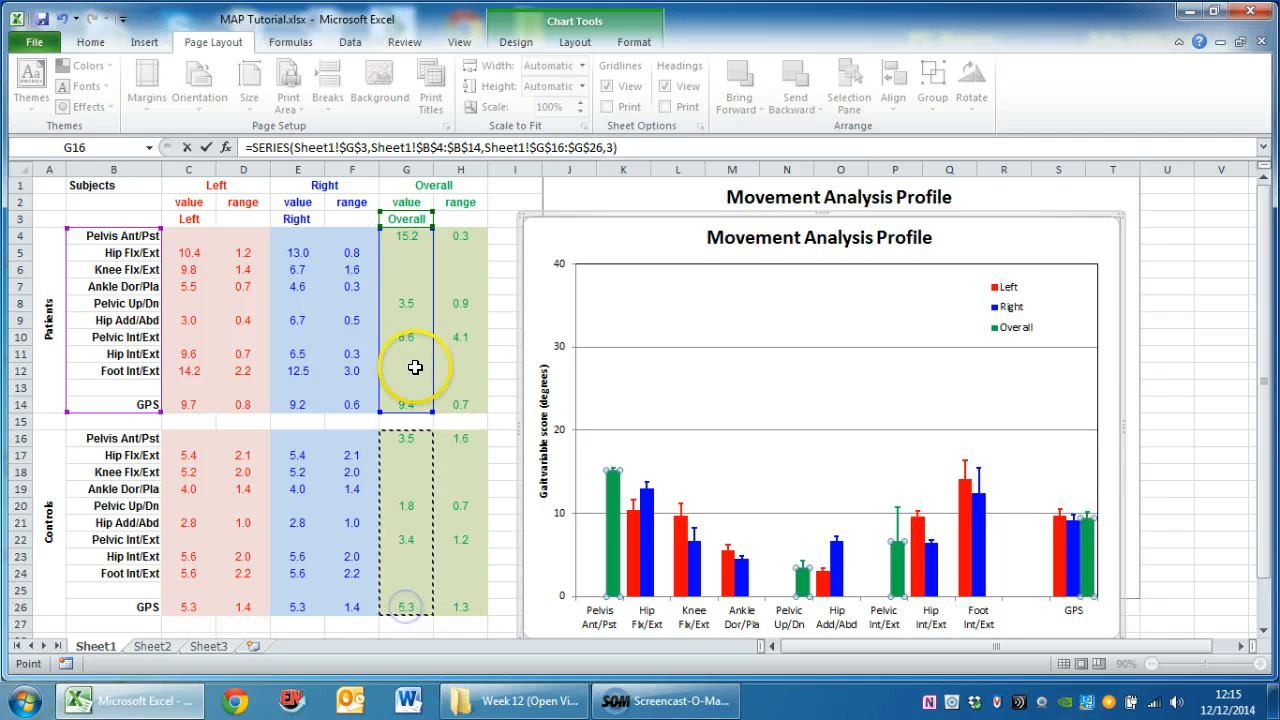
{"action": "left_click", "coordinate": [205, 148]}
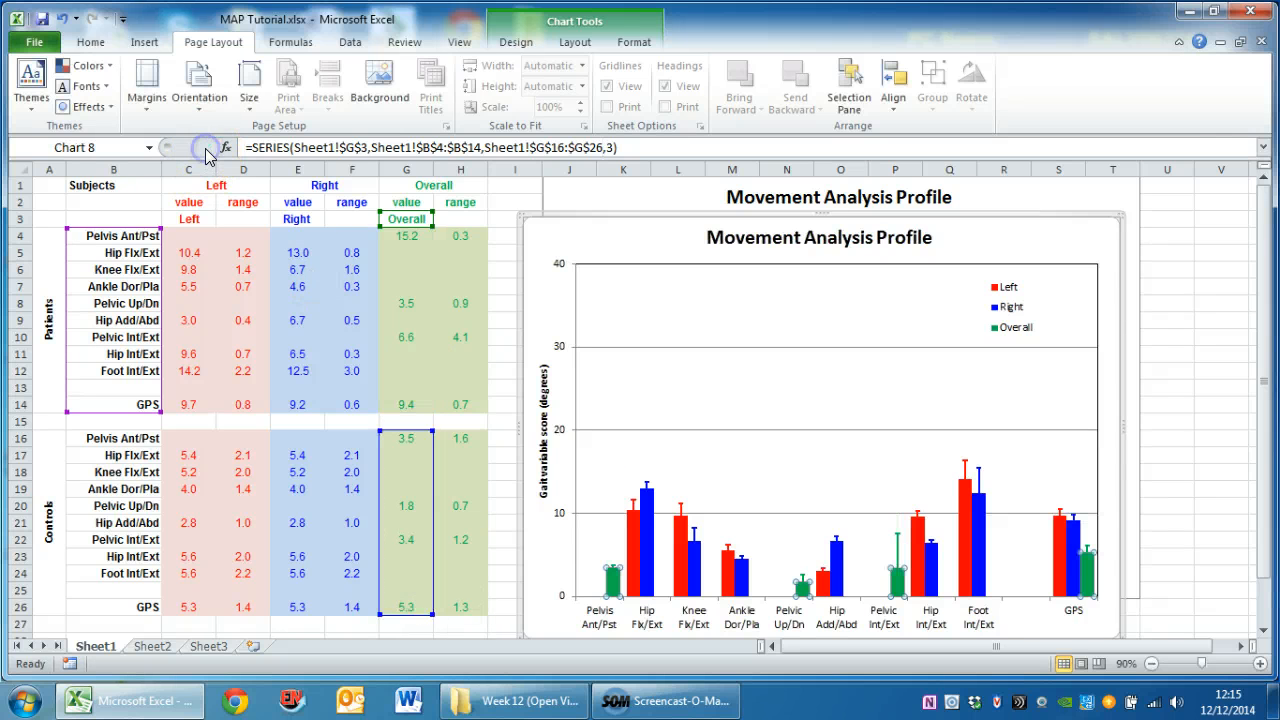
Set the duplicate chart's Left series values to the controls' cells C16:C26
{"action": "left_click", "coordinate": [633, 567]}
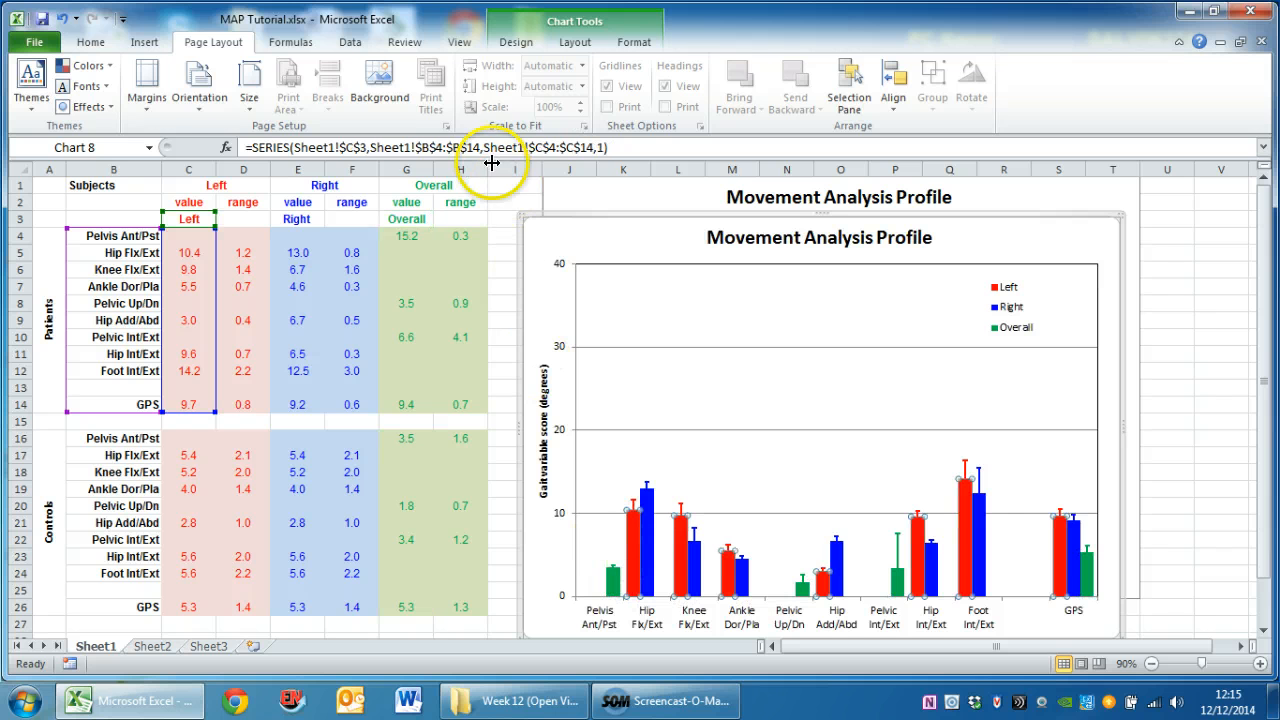
{"action": "left_click", "coordinate": [483, 147]}
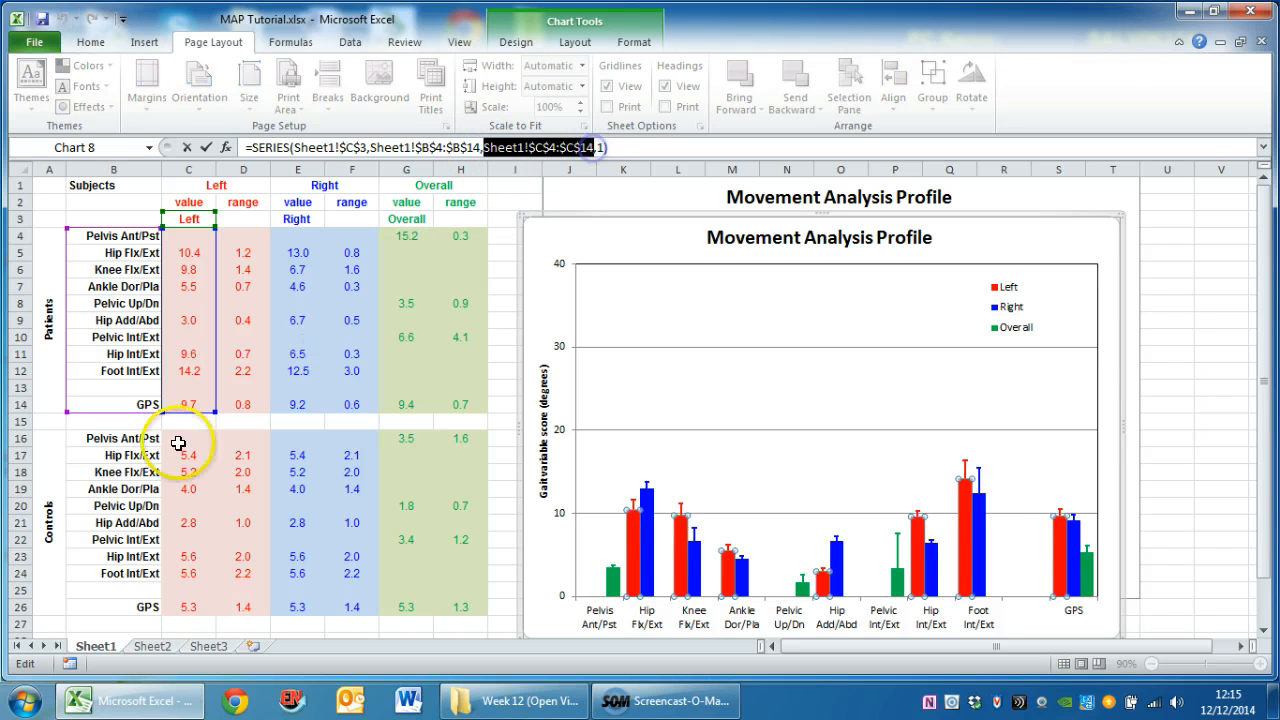
{"action": "left_click_drag", "start_coordinate": [189, 440], "coordinate": [186, 606]}
{"action": "left_click", "coordinate": [205, 150]}
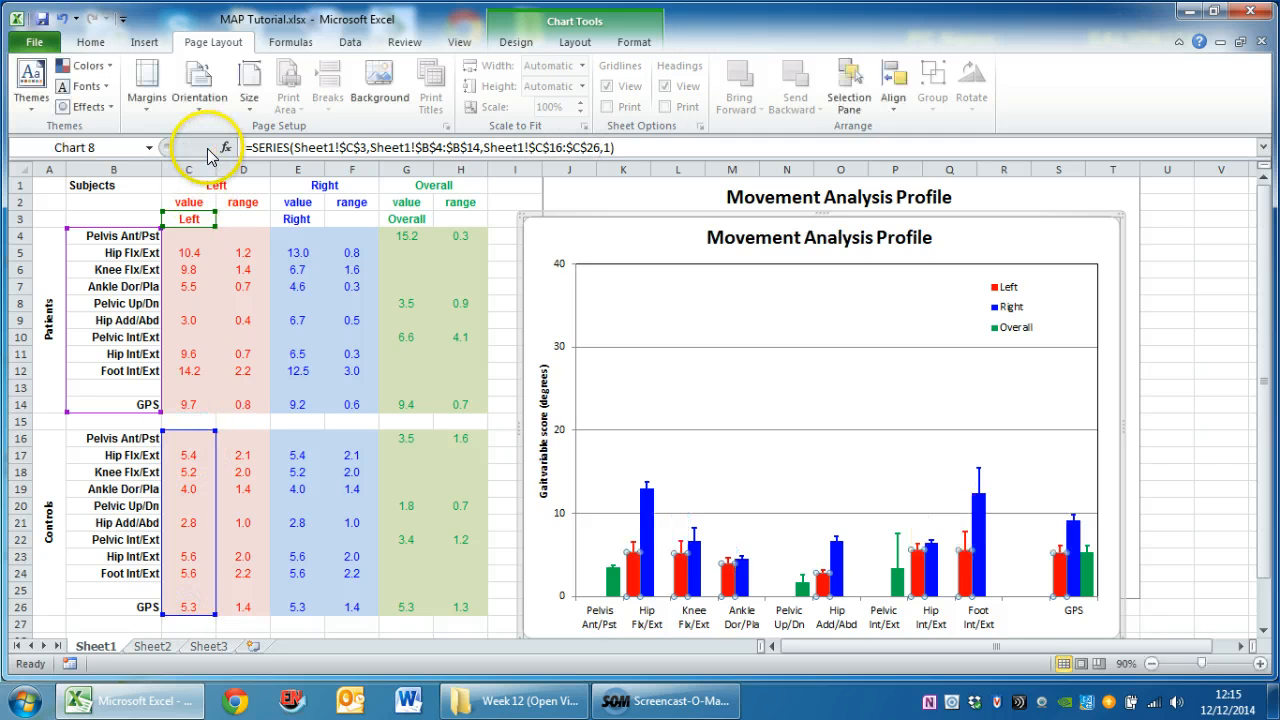
Set the duplicate chart's Right series values to the controls' cells E16:E26
{"action": "left_click", "coordinate": [643, 537]}
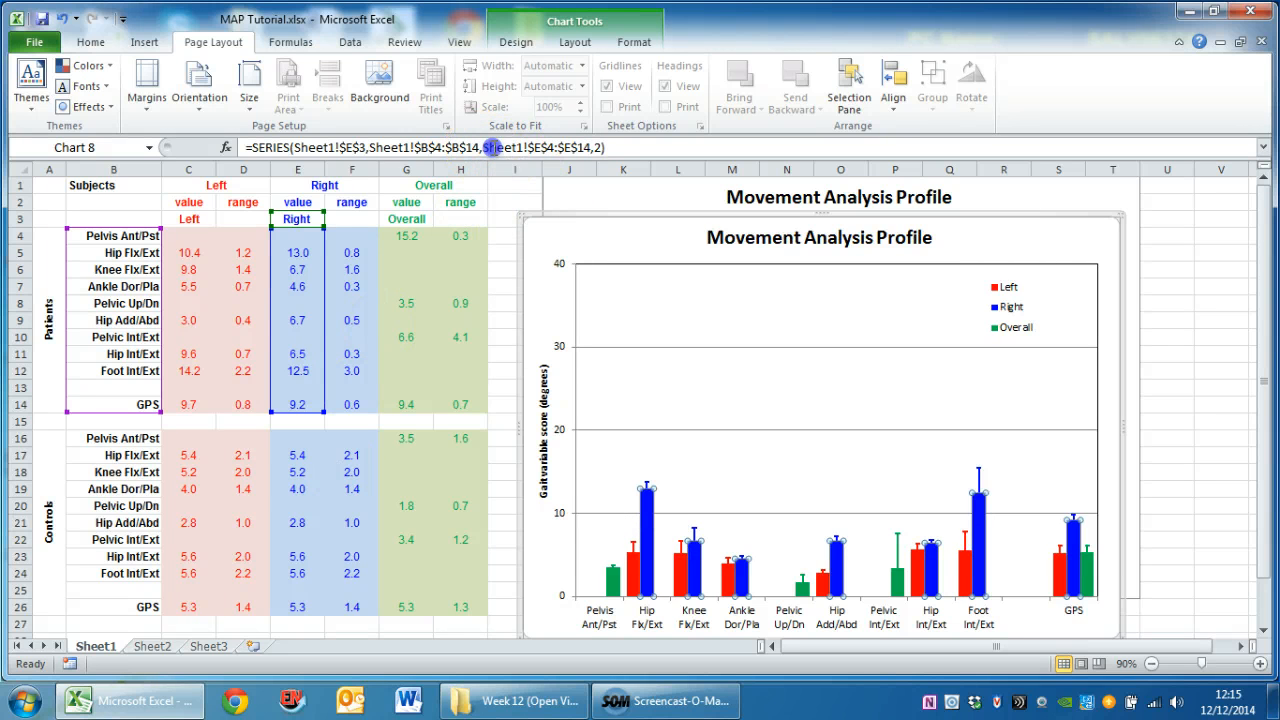
{"action": "left_click_drag", "start_coordinate": [485, 148], "coordinate": [585, 145]}
{"action": "left_click_drag", "start_coordinate": [297, 440], "coordinate": [300, 607]}
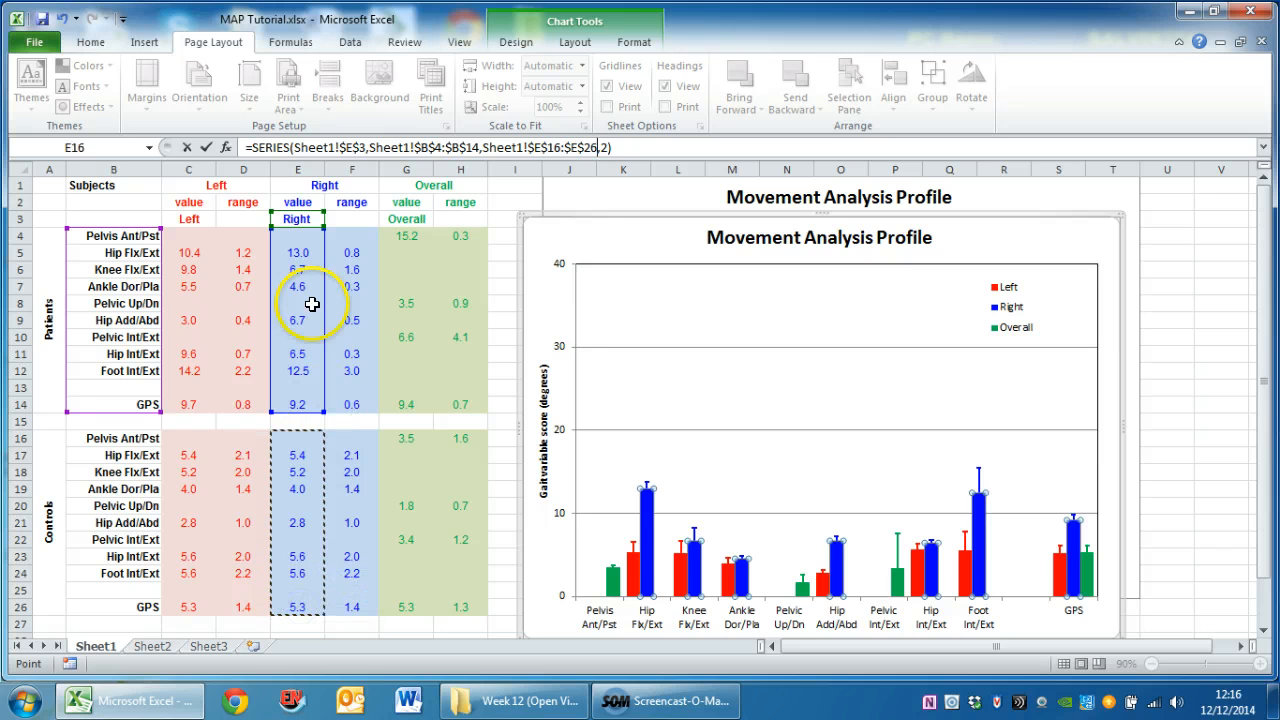
{"action": "left_click", "coordinate": [205, 147]}
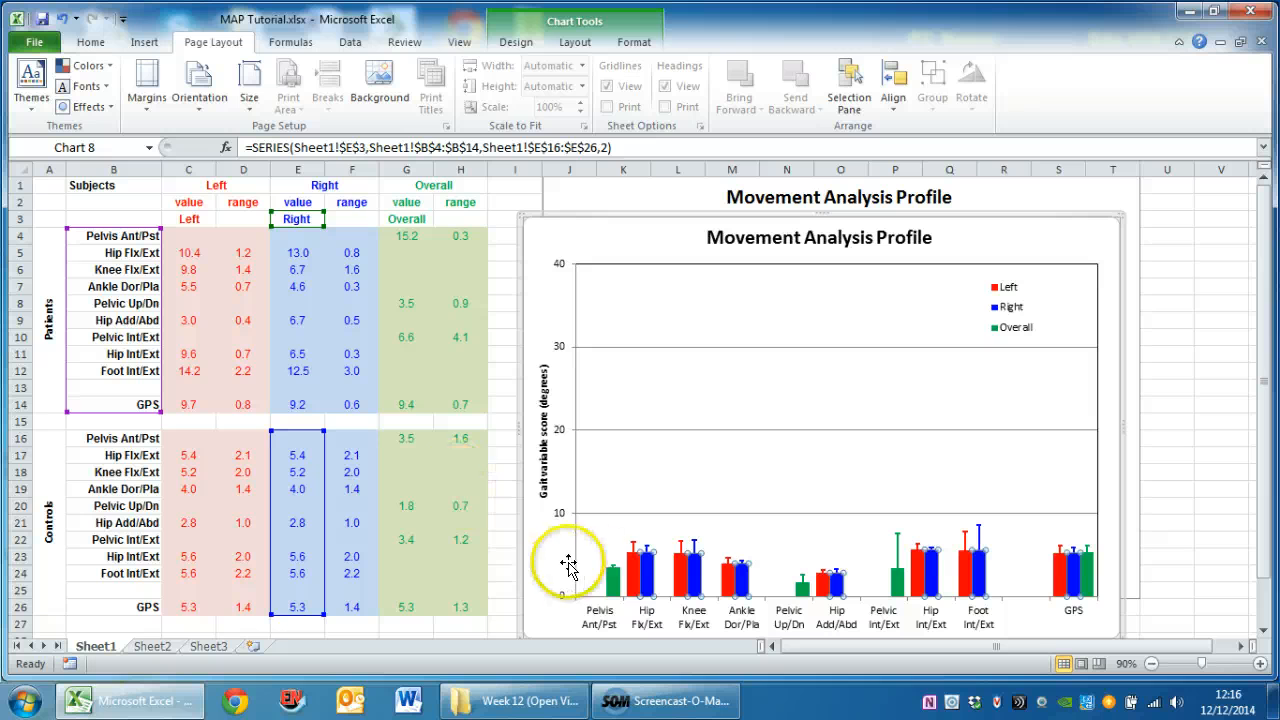
Fill the duplicate chart's Right series columns with black at 50% transparency
{"action": "right_click", "coordinate": [648, 588]}
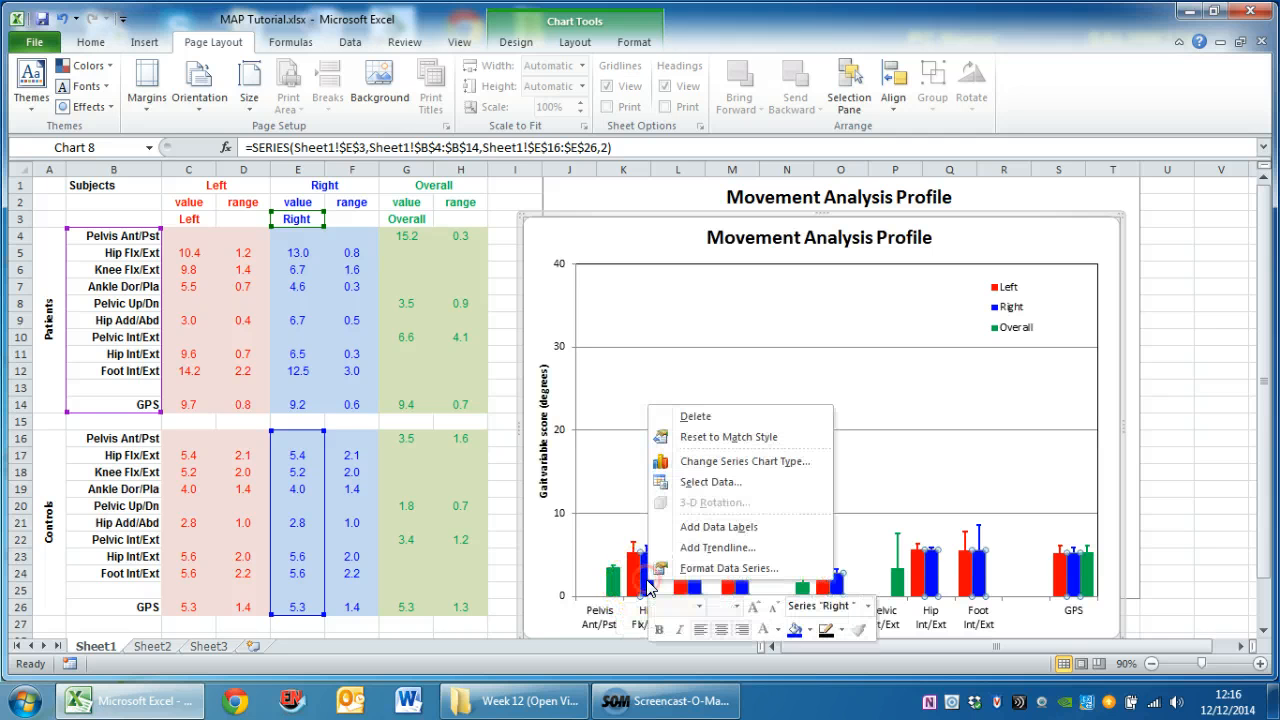
{"action": "left_click", "coordinate": [810, 630]}
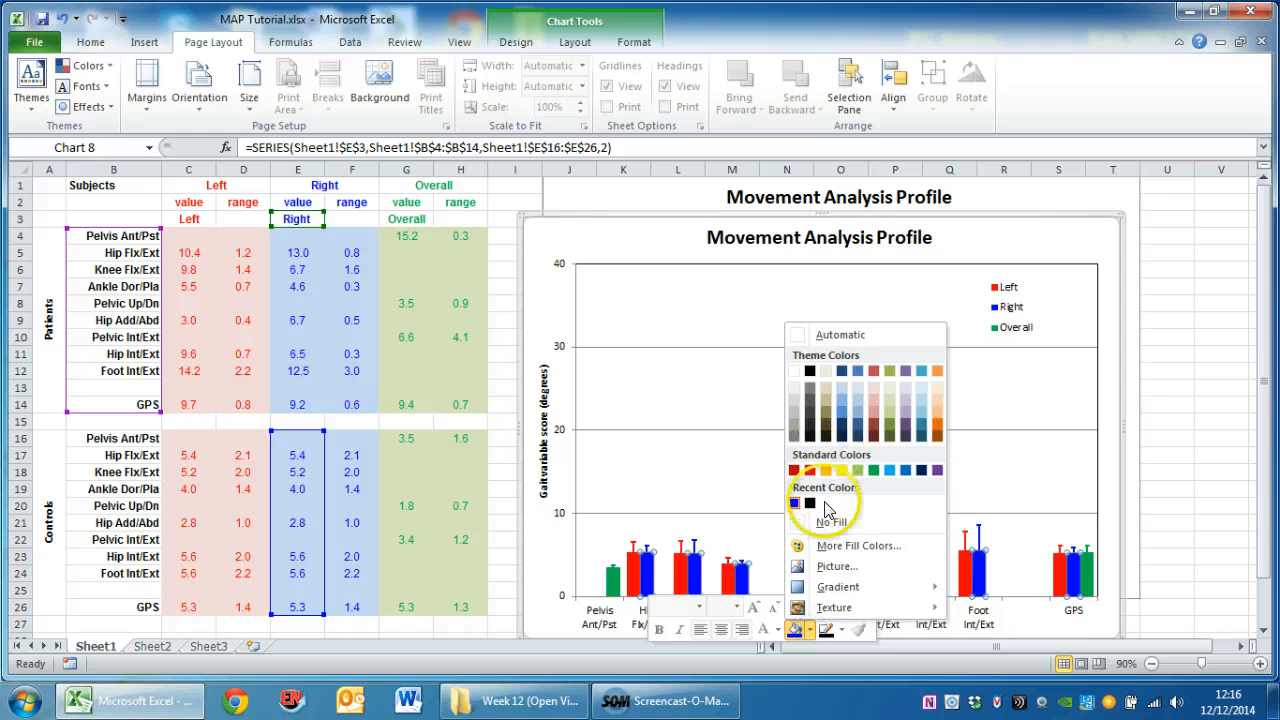
{"action": "left_click", "coordinate": [845, 545]}
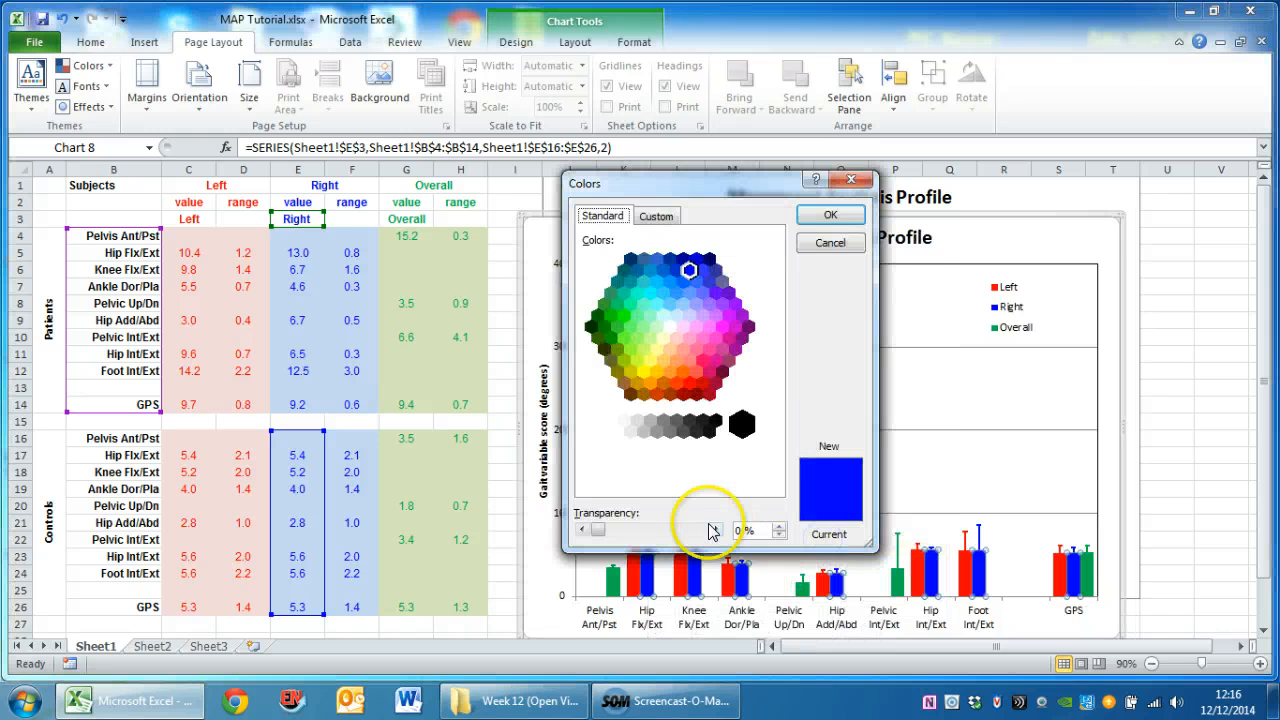
{"action": "left_click", "coordinate": [742, 425]}
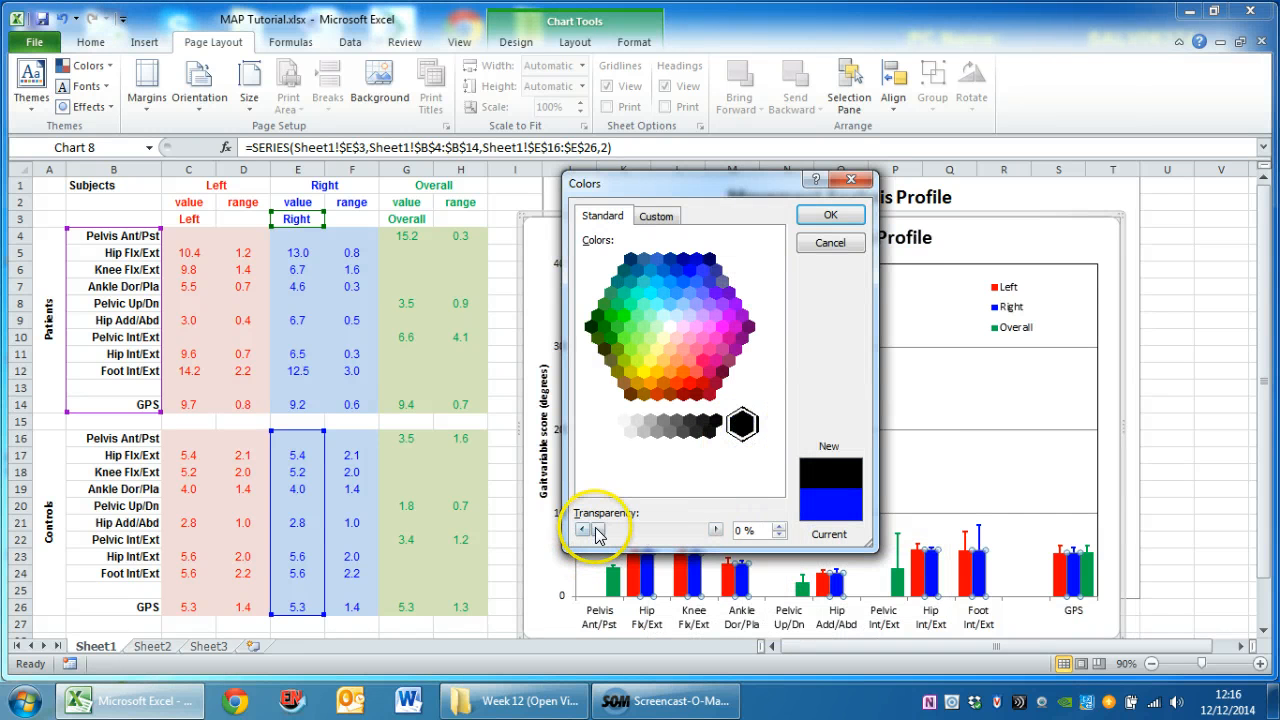
{"action": "left_click_drag", "start_coordinate": [597, 534], "coordinate": [618, 534]}
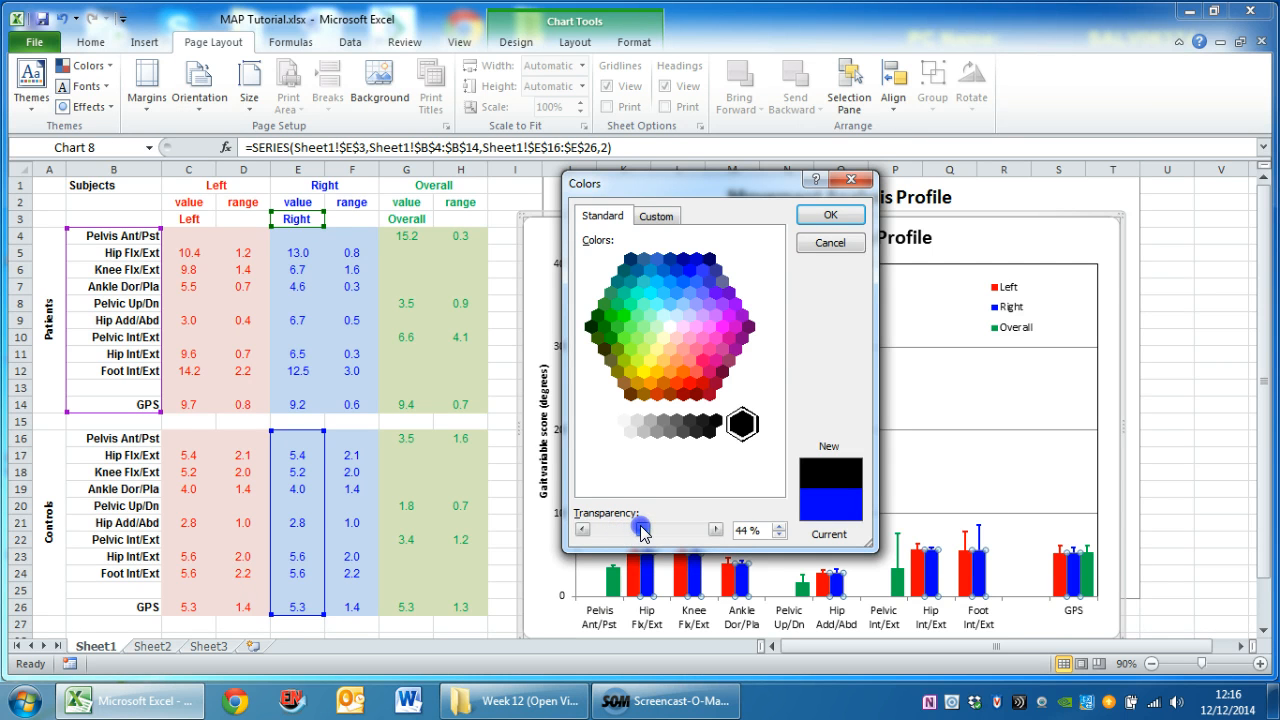
{"action": "left_click", "coordinate": [829, 214]}
{"action": "left_click", "coordinate": [636, 588]}
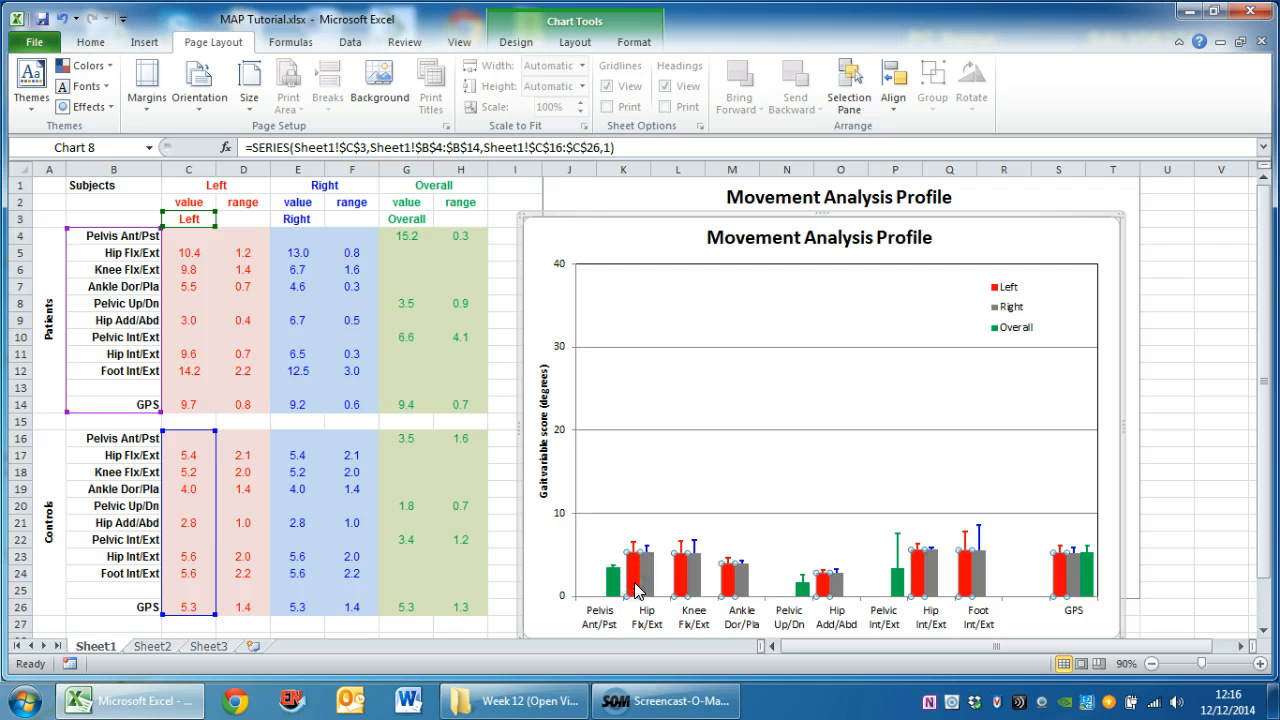
{"action": "right_click", "coordinate": [636, 588]}
{"action": "left_click", "coordinate": [670, 650]}
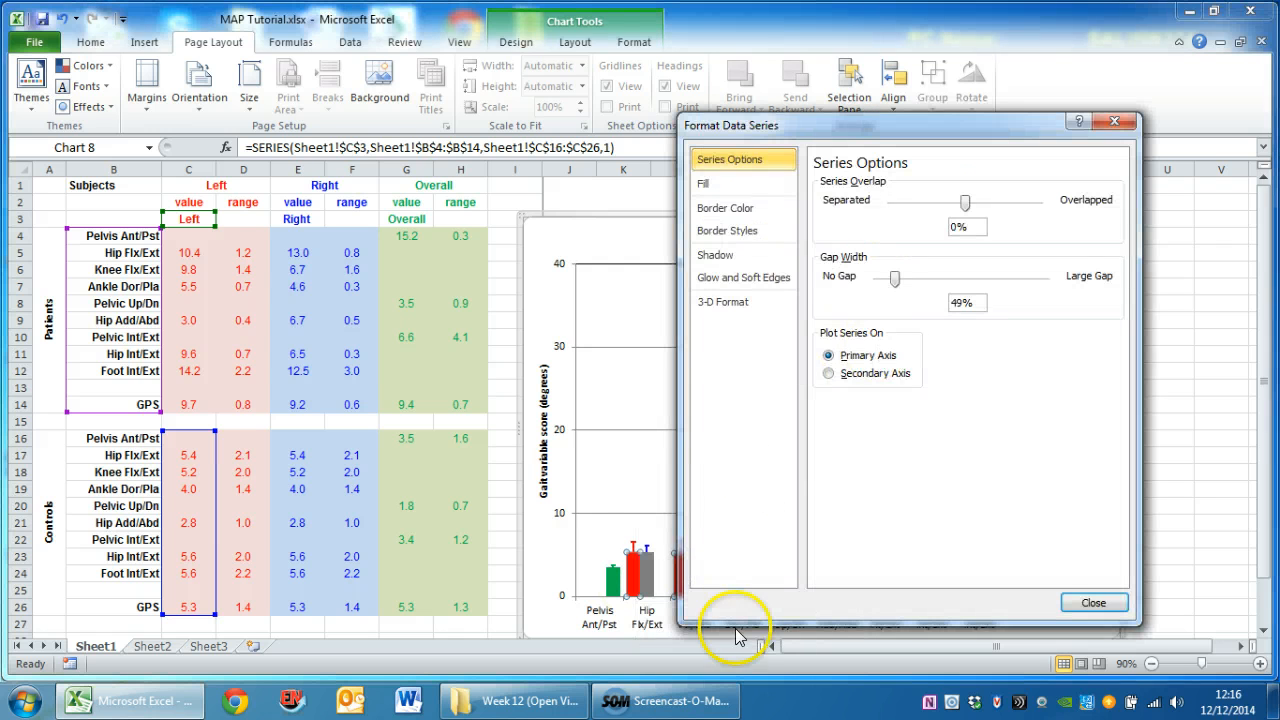
{"action": "left_click", "coordinate": [1093, 602]}
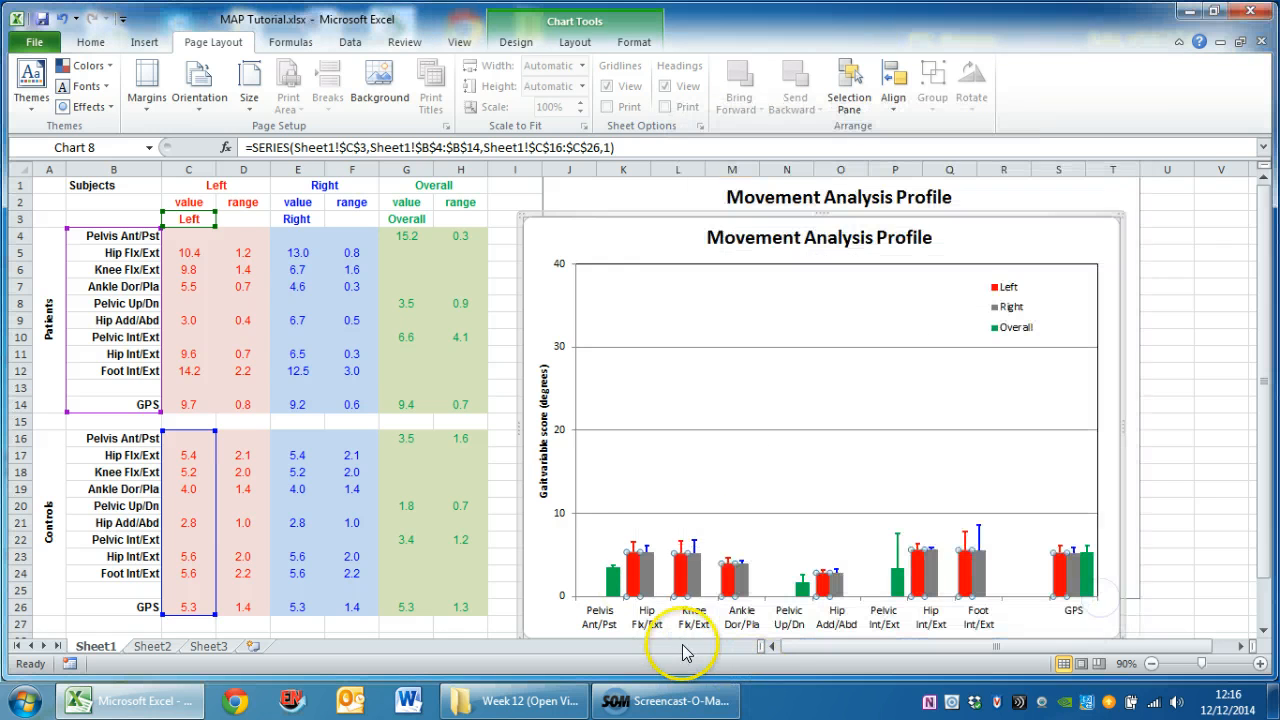
Fill the duplicate chart's Left series columns with black at about 50% transparency
{"action": "right_click", "coordinate": [637, 584]}
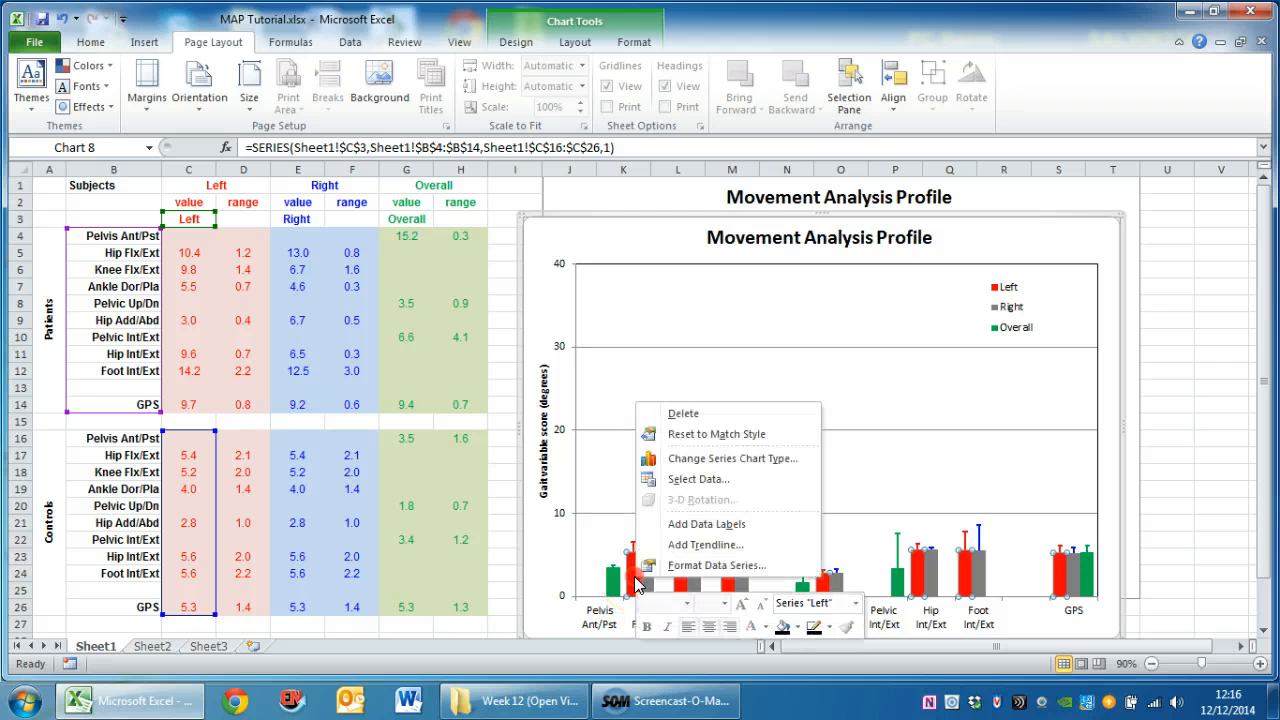
{"action": "left_click", "coordinate": [783, 626]}
{"action": "left_click", "coordinate": [797, 626]}
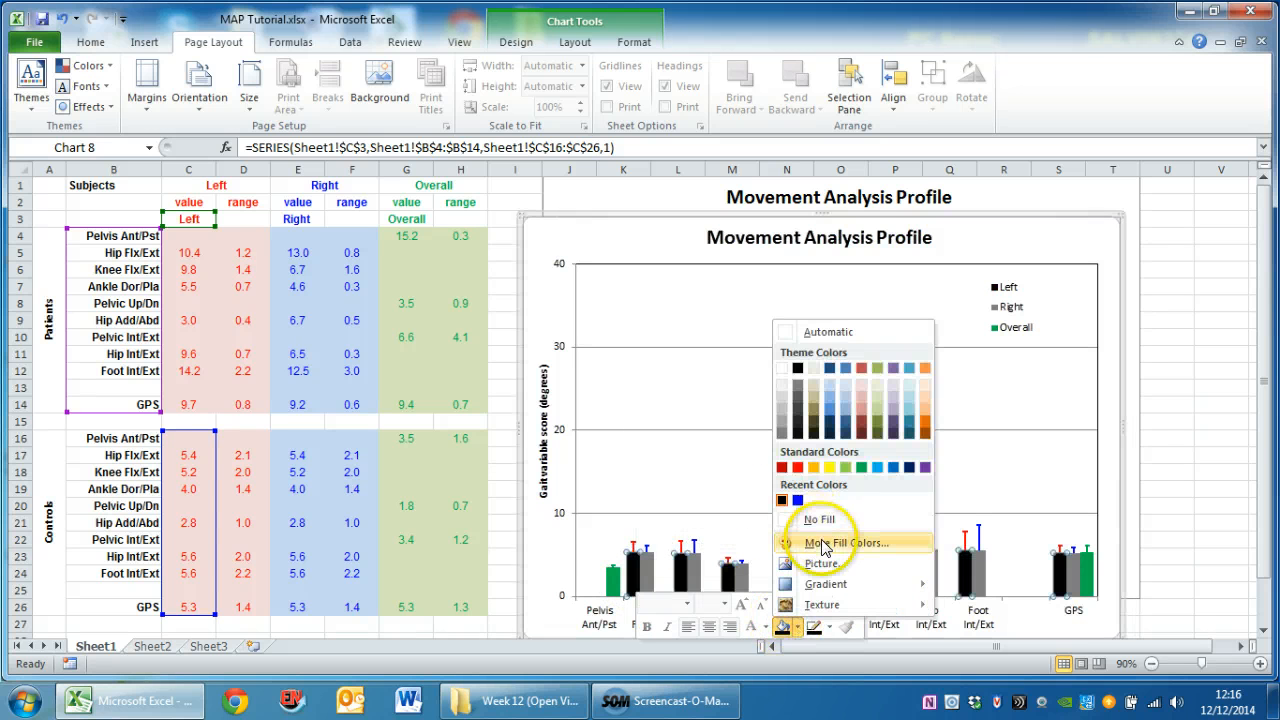
{"action": "left_click", "coordinate": [820, 542]}
{"action": "left_click_drag", "start_coordinate": [598, 530], "coordinate": [630, 535]}
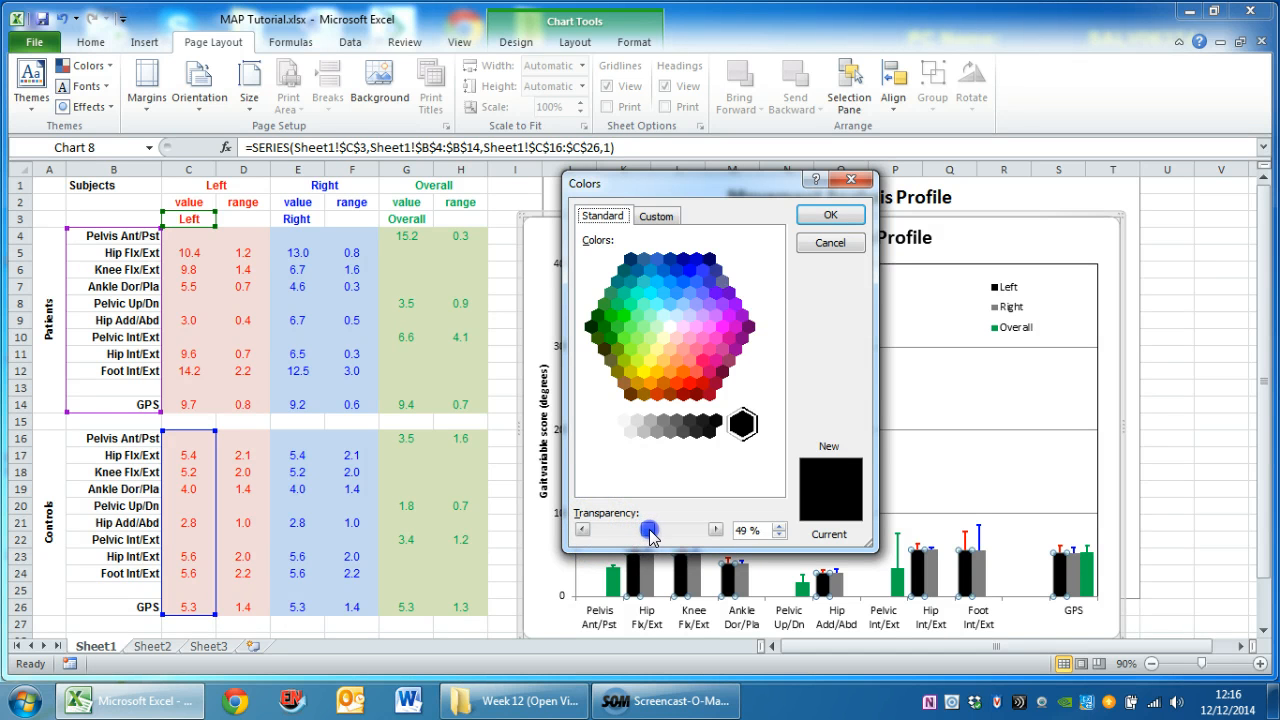
{"action": "left_click", "coordinate": [830, 214]}
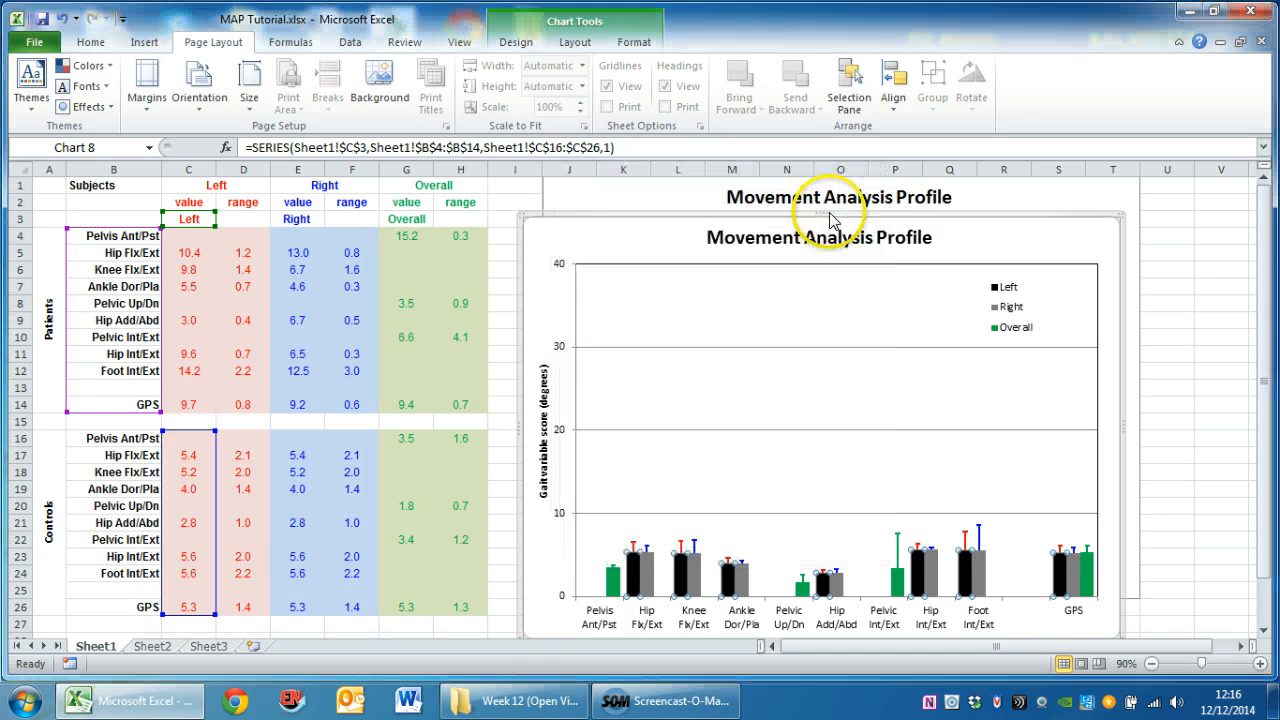
Fill the duplicate chart's Overall series columns with black at 50% transparency
{"action": "left_click", "coordinate": [617, 582]}
{"action": "right_click", "coordinate": [617, 582]}
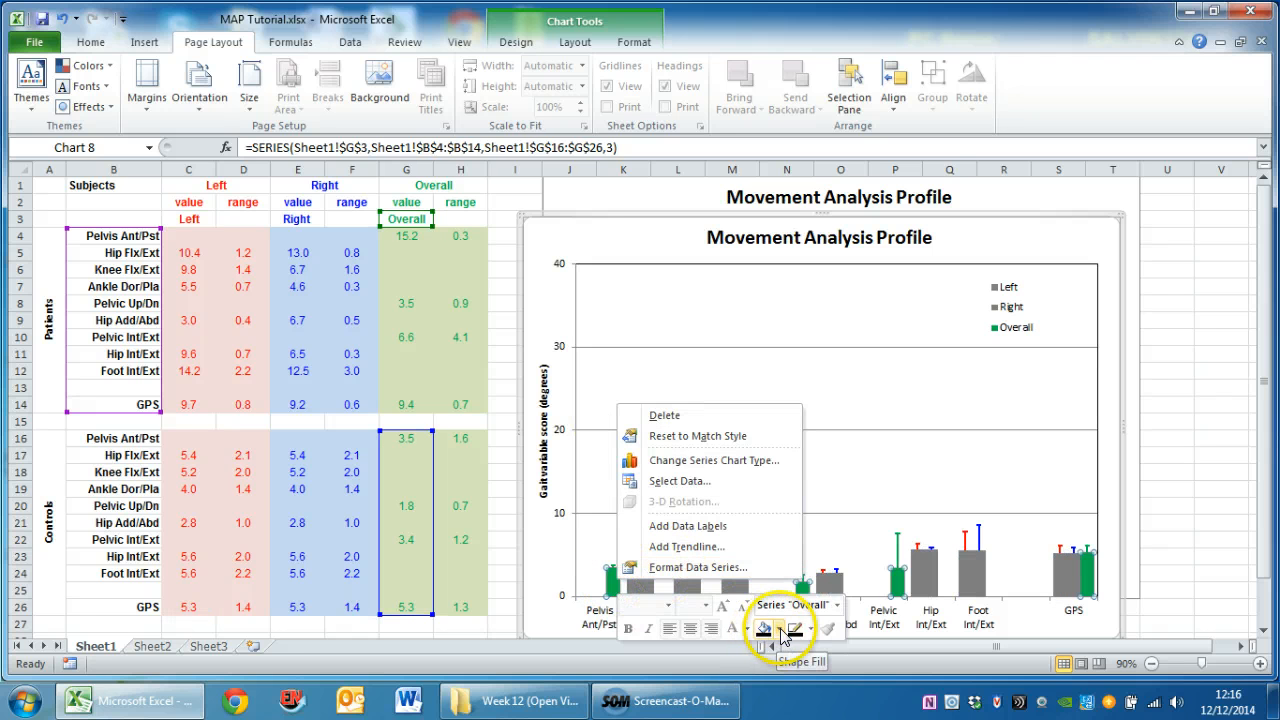
{"action": "left_click", "coordinate": [778, 629]}
{"action": "left_click", "coordinate": [810, 545]}
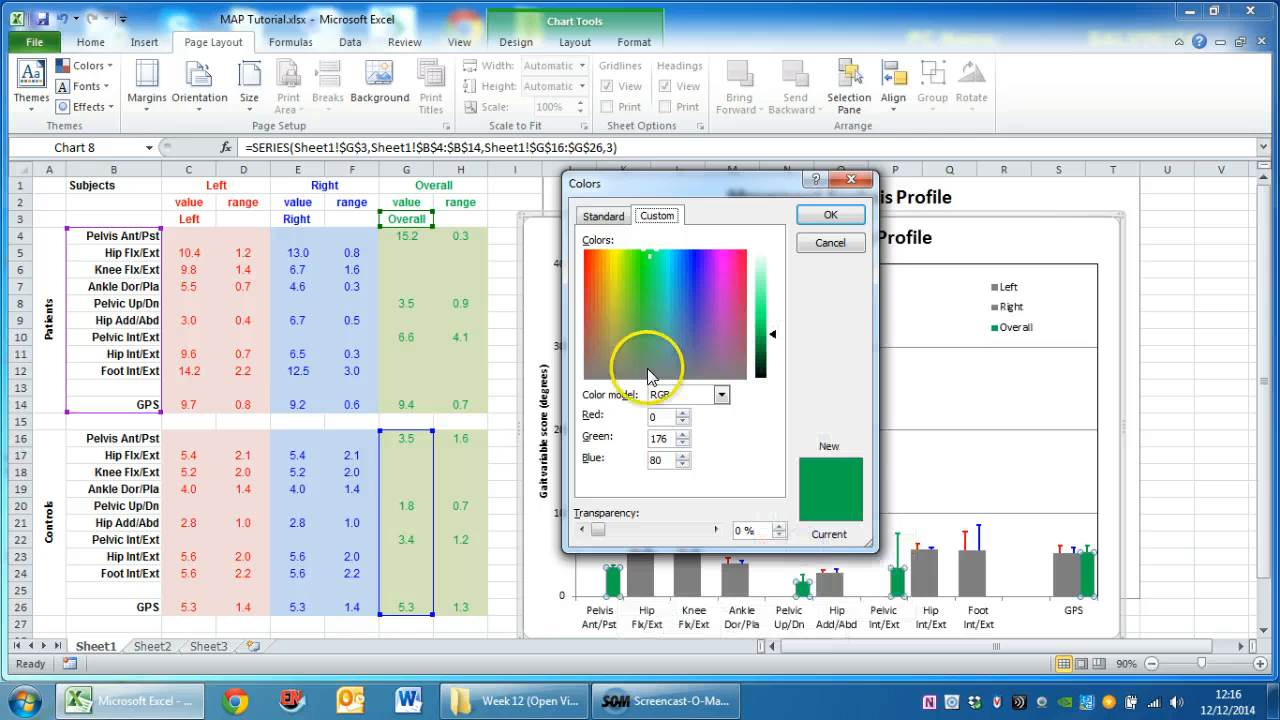
{"action": "left_click", "coordinate": [603, 216]}
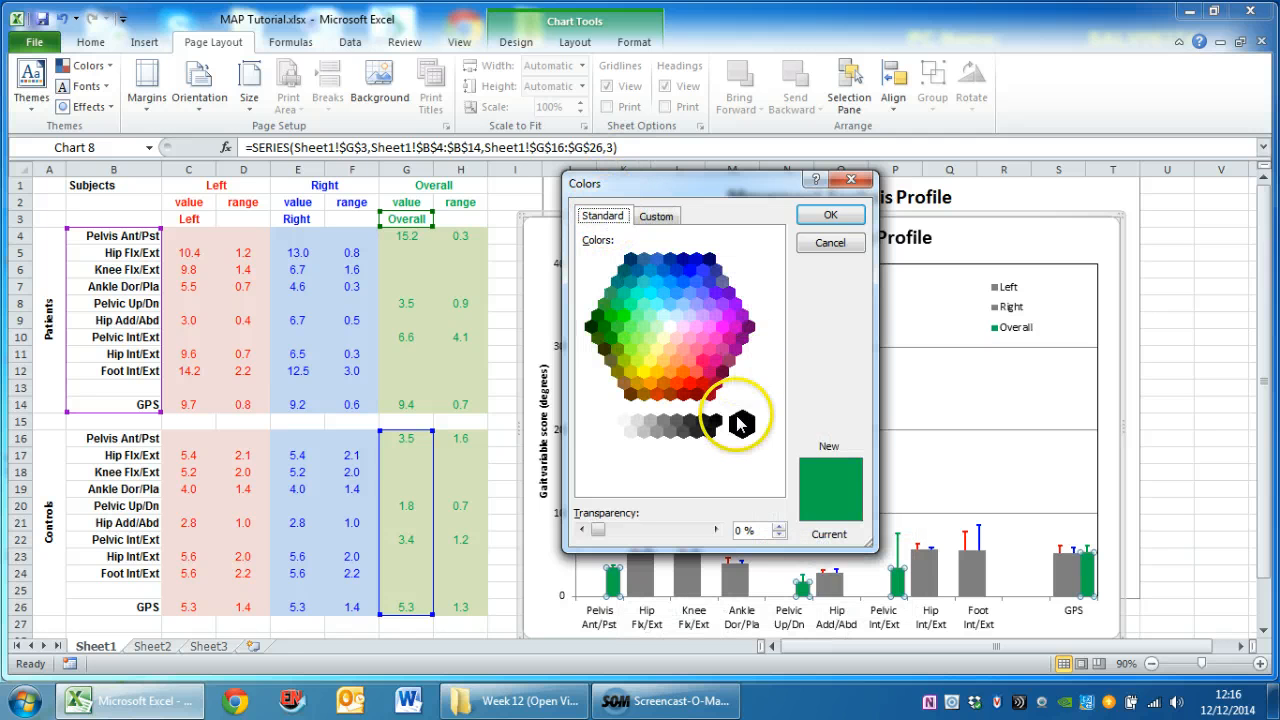
{"action": "left_click", "coordinate": [741, 425]}
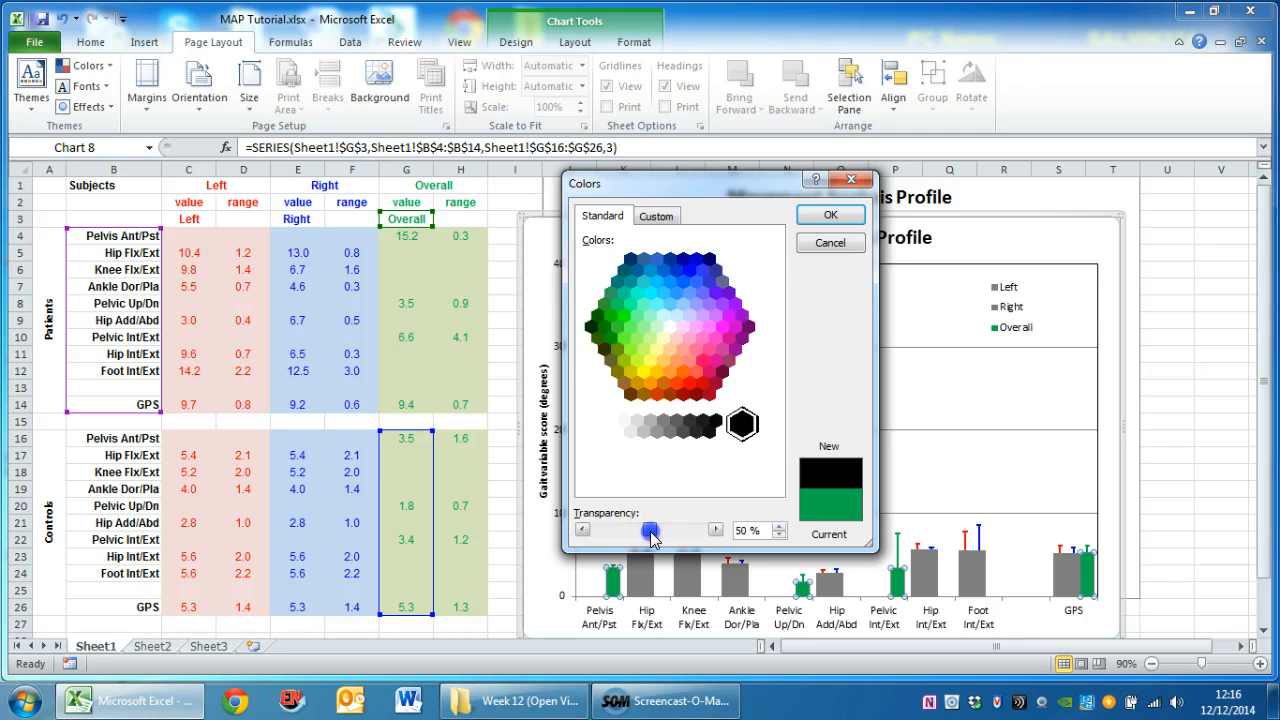
{"action": "left_click", "coordinate": [820, 214]}
{"action": "left_click", "coordinate": [820, 213]}
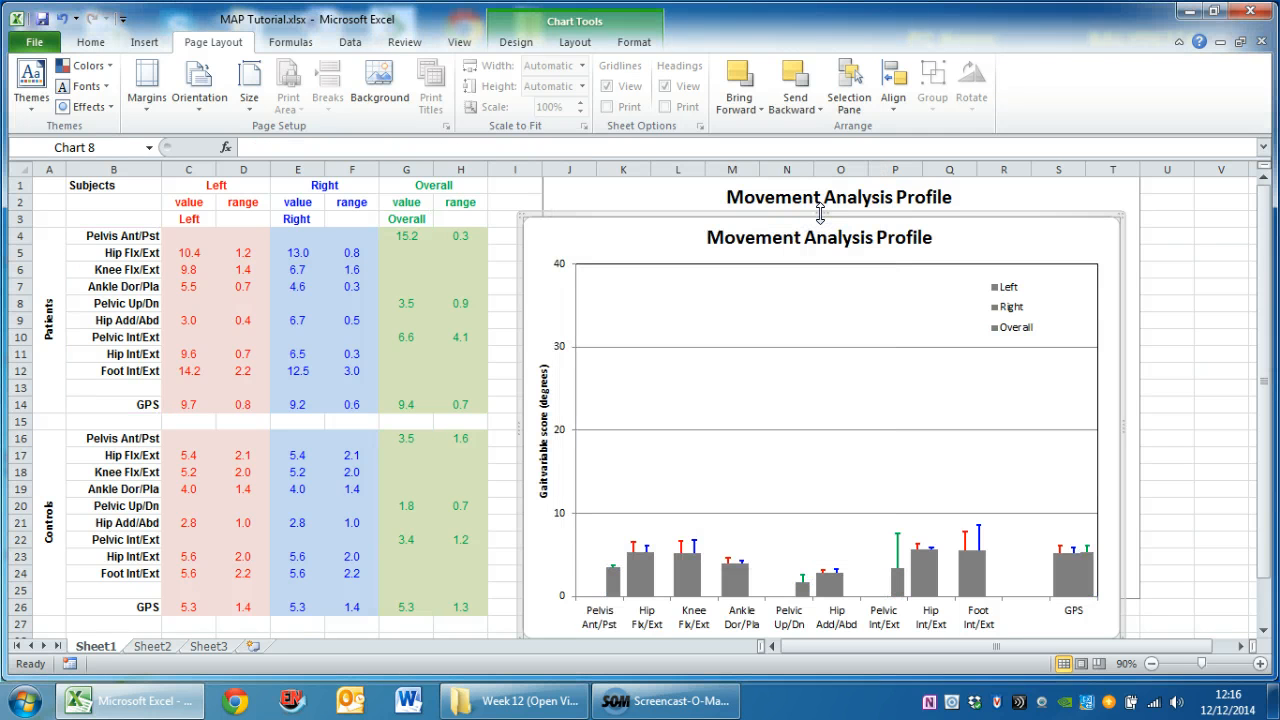
Give the duplicate chart's Overall series minus-direction error bars with custom negative values from the controls' ranges in H16:H26
{"action": "left_click", "coordinate": [612, 565]}
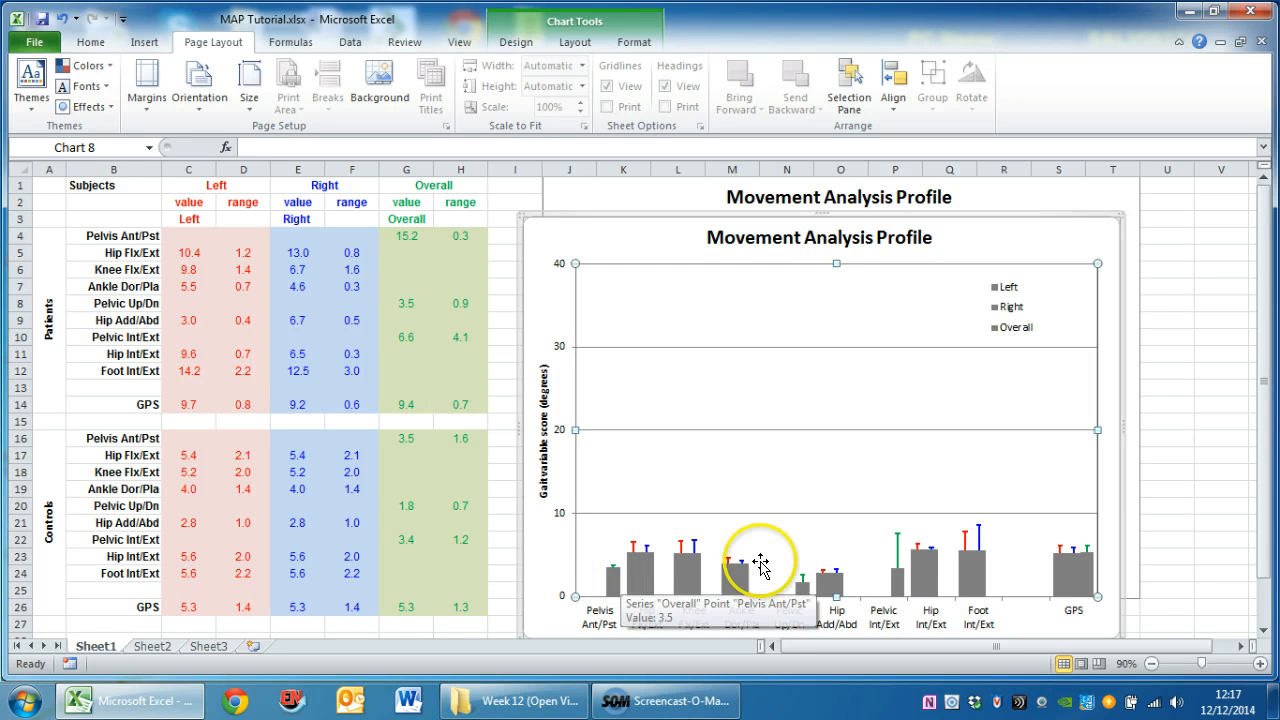
{"action": "left_click", "coordinate": [614, 594]}
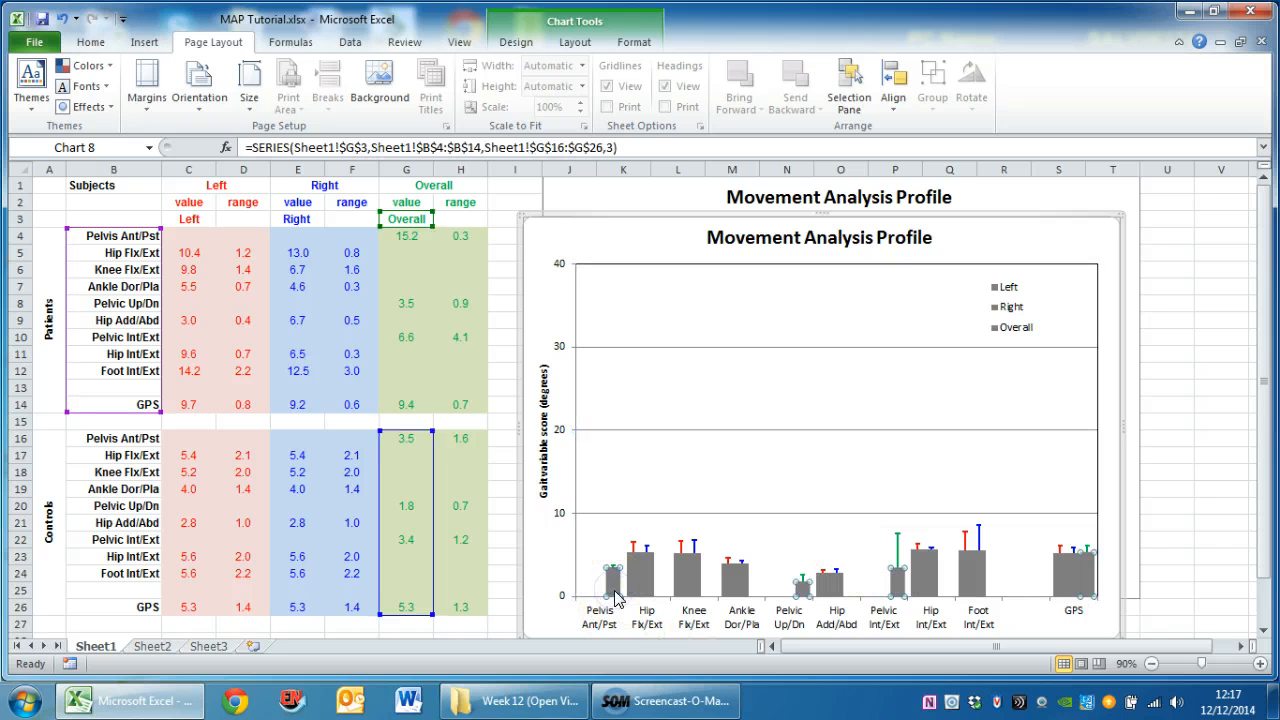
{"action": "left_click", "coordinate": [575, 42]}
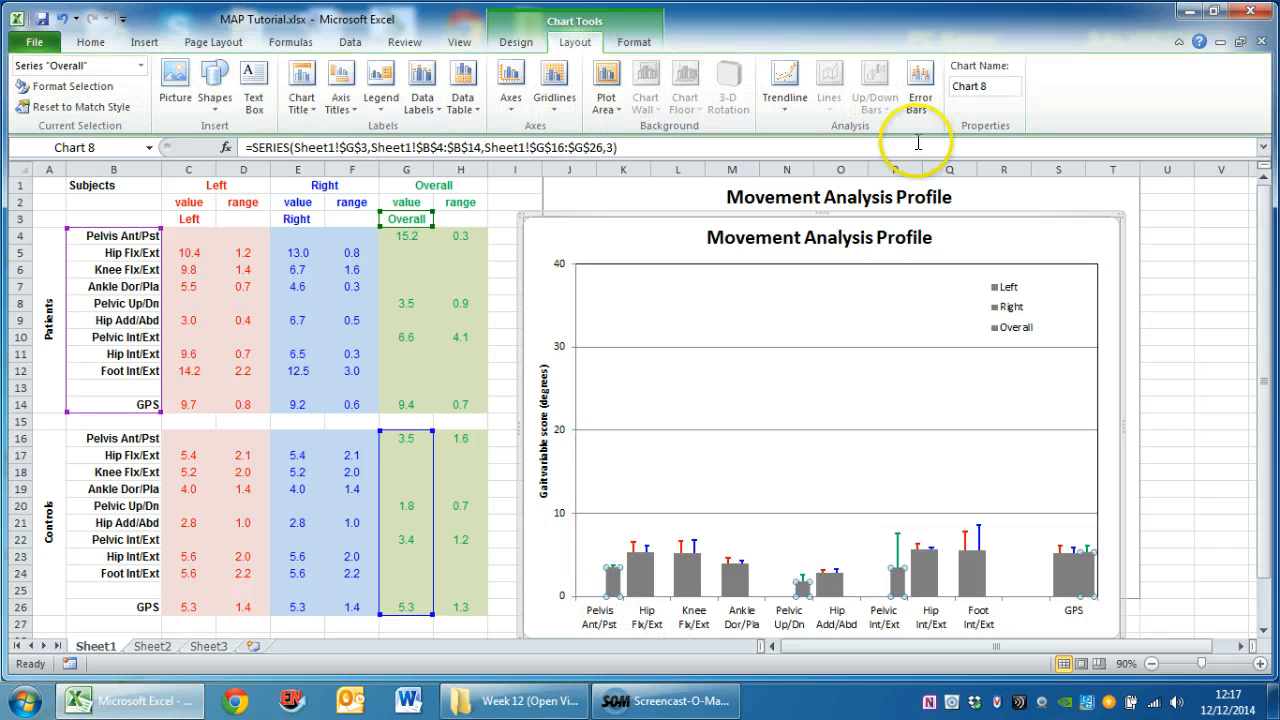
{"action": "left_click", "coordinate": [919, 108]}
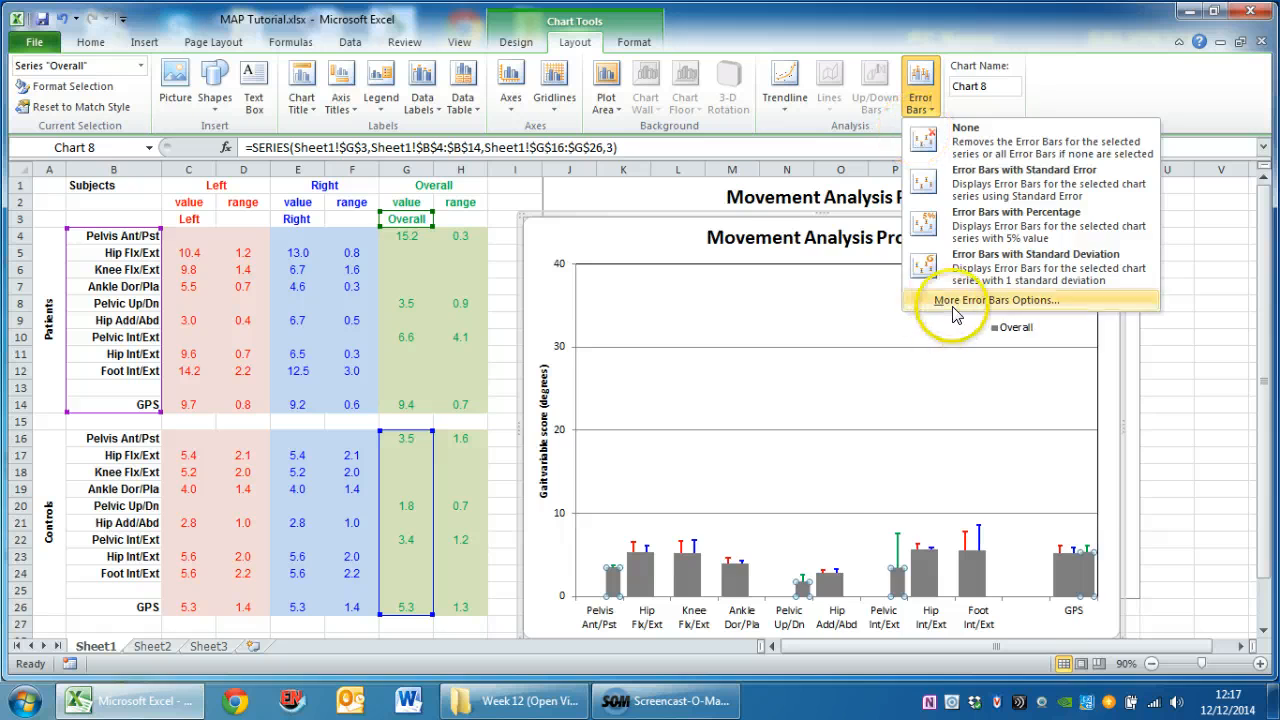
{"action": "left_click", "coordinate": [955, 302]}
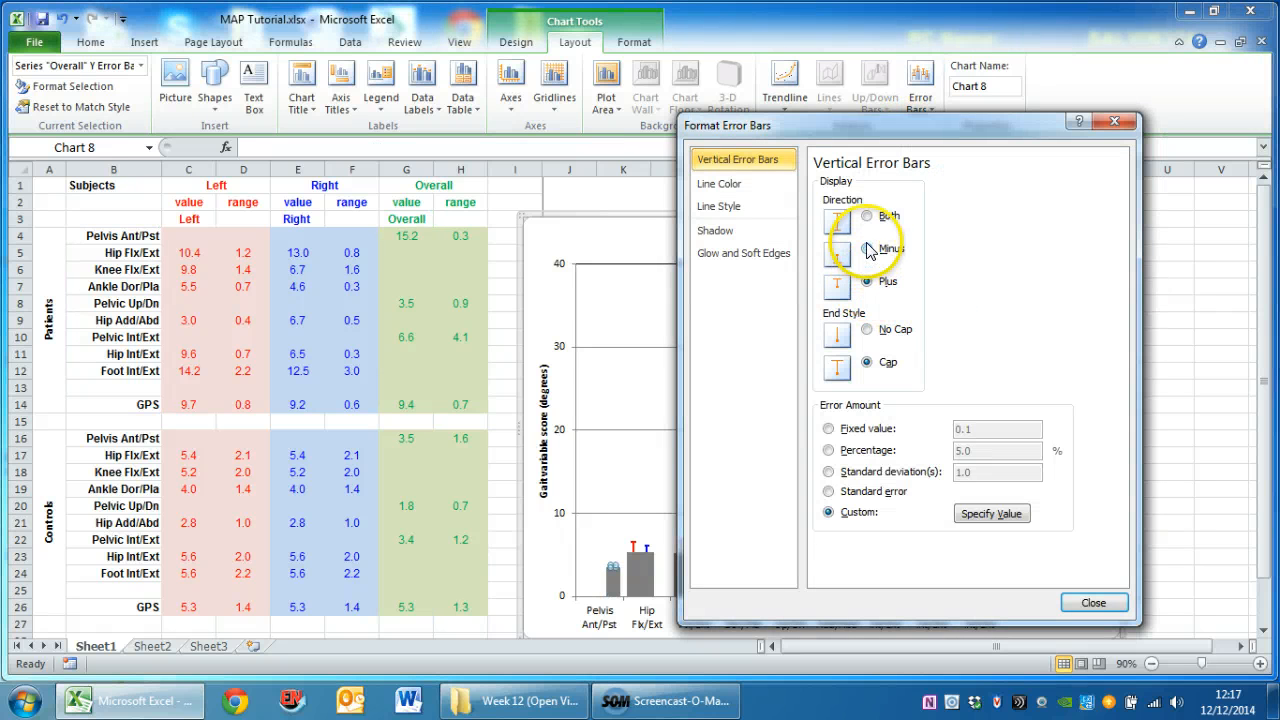
{"action": "left_click", "coordinate": [980, 515]}
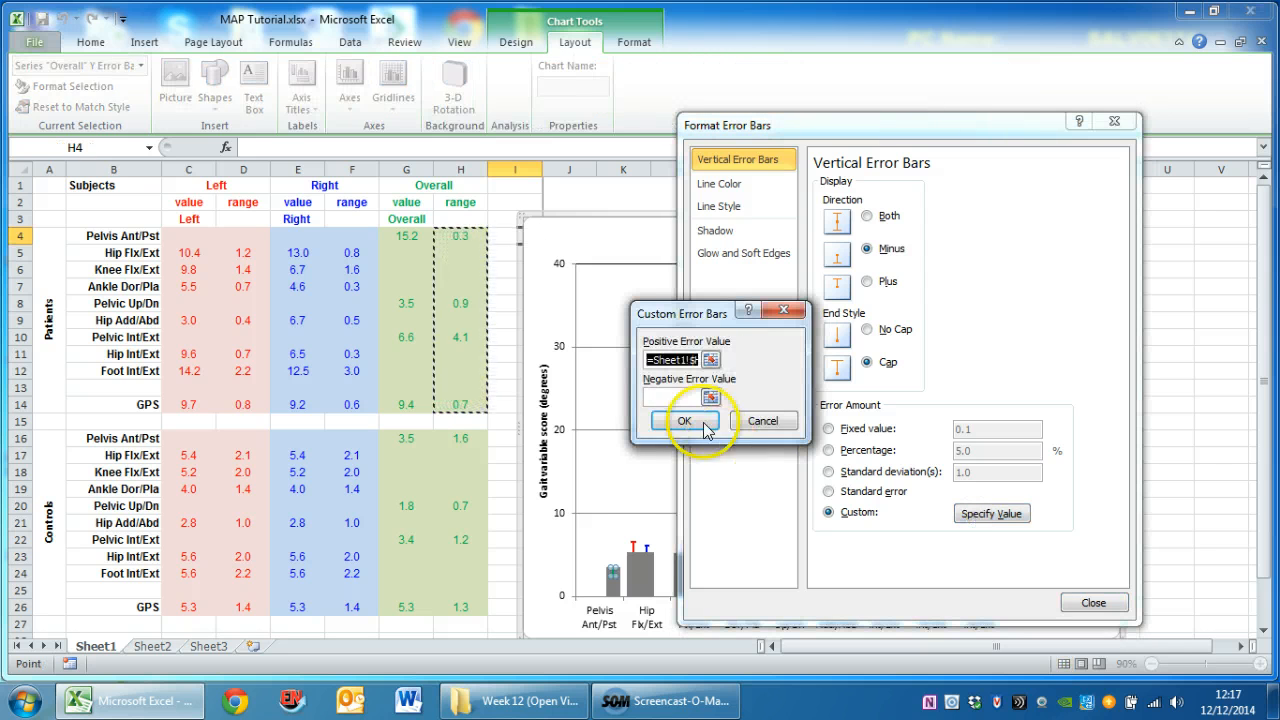
{"action": "left_click", "coordinate": [685, 397]}
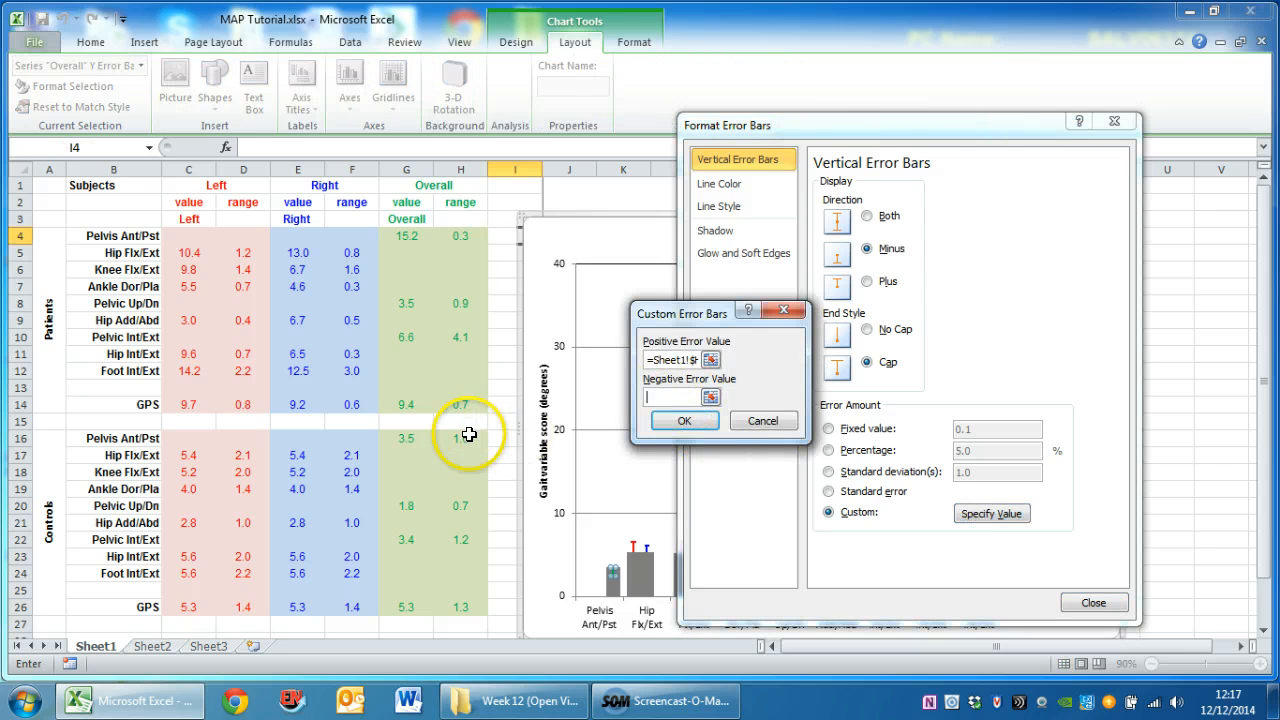
{"action": "left_click_drag", "start_coordinate": [460, 438], "coordinate": [463, 610]}
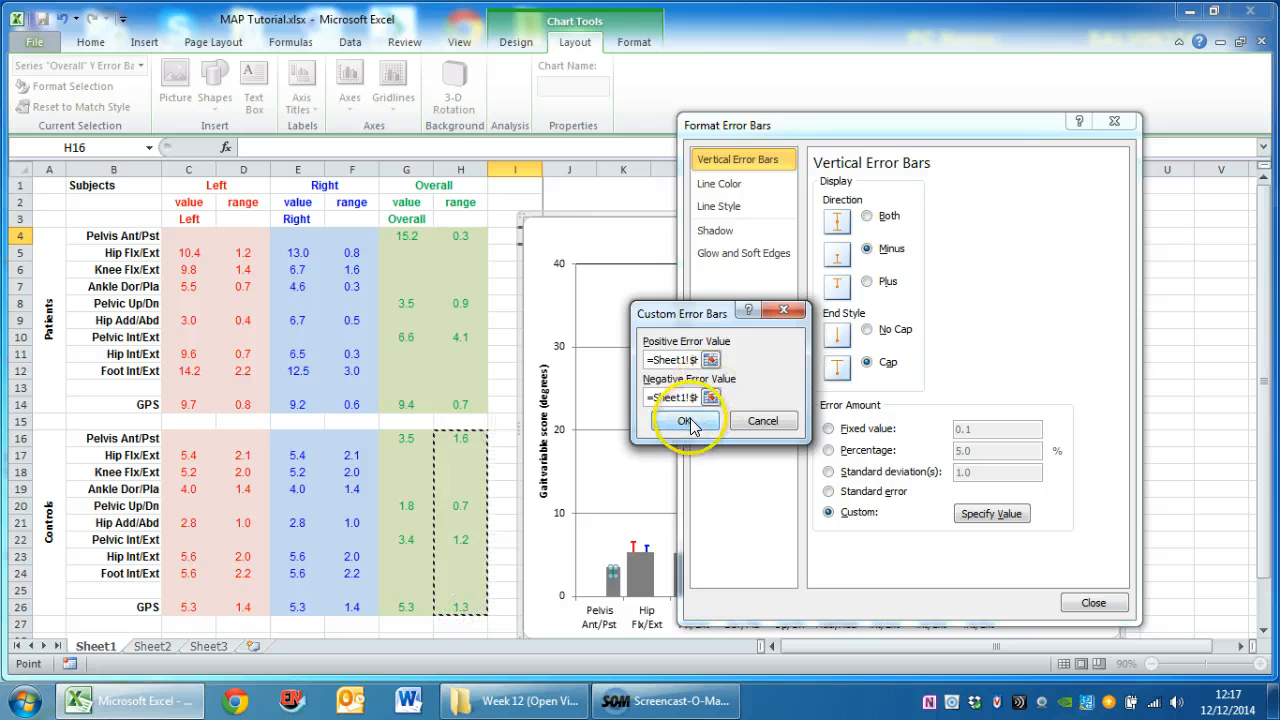
{"action": "left_click", "coordinate": [694, 416]}
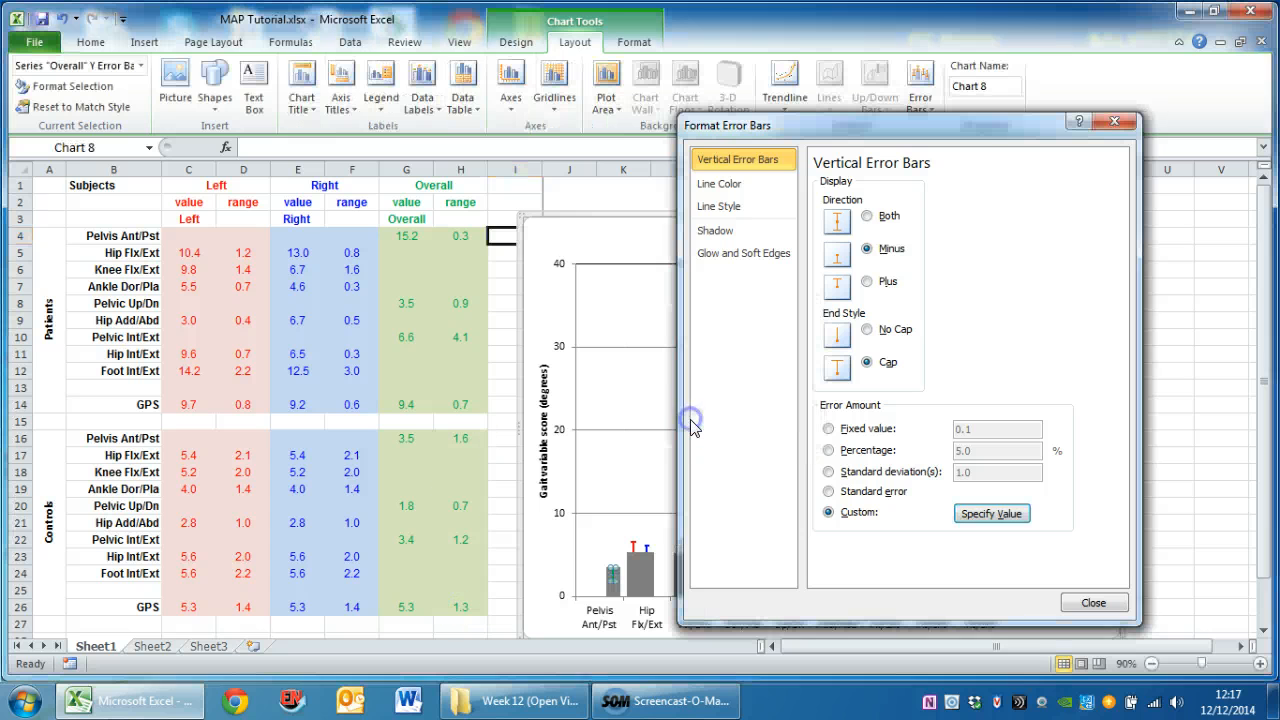
Color the Overall series' error bars White, Background 1, Darker 15%
{"action": "left_click", "coordinate": [722, 183]}
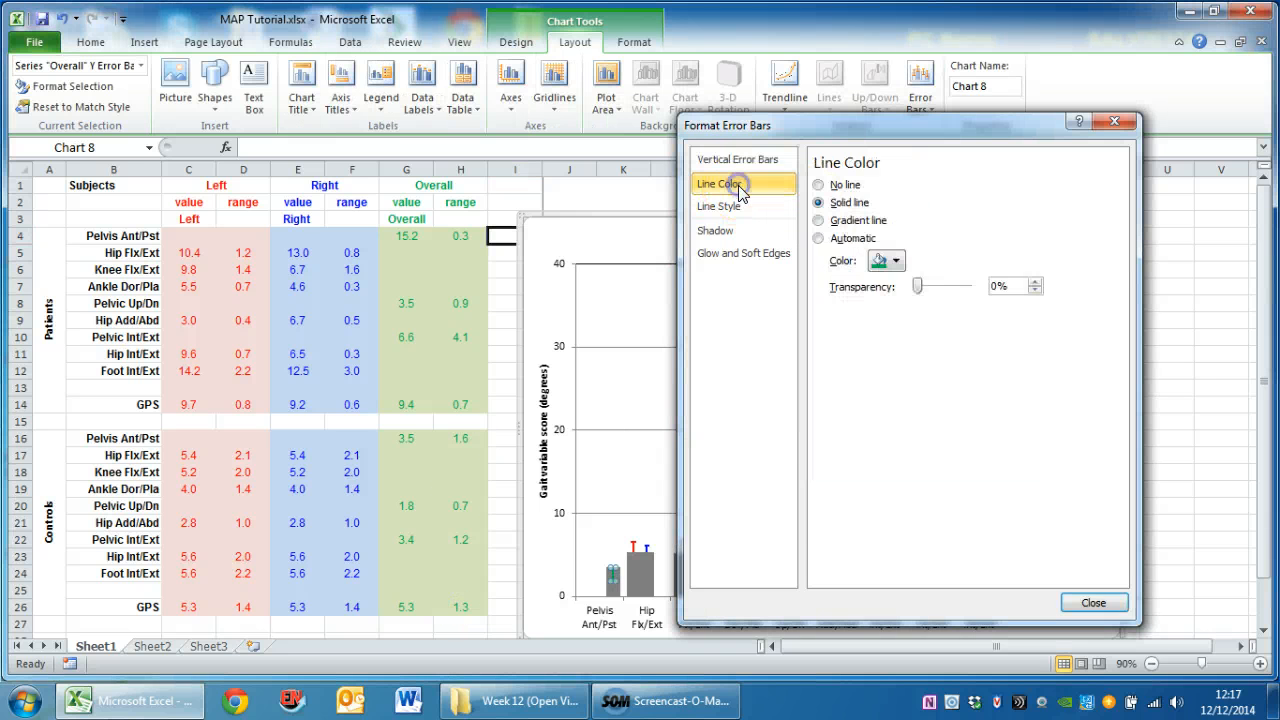
{"action": "left_click", "coordinate": [888, 261]}
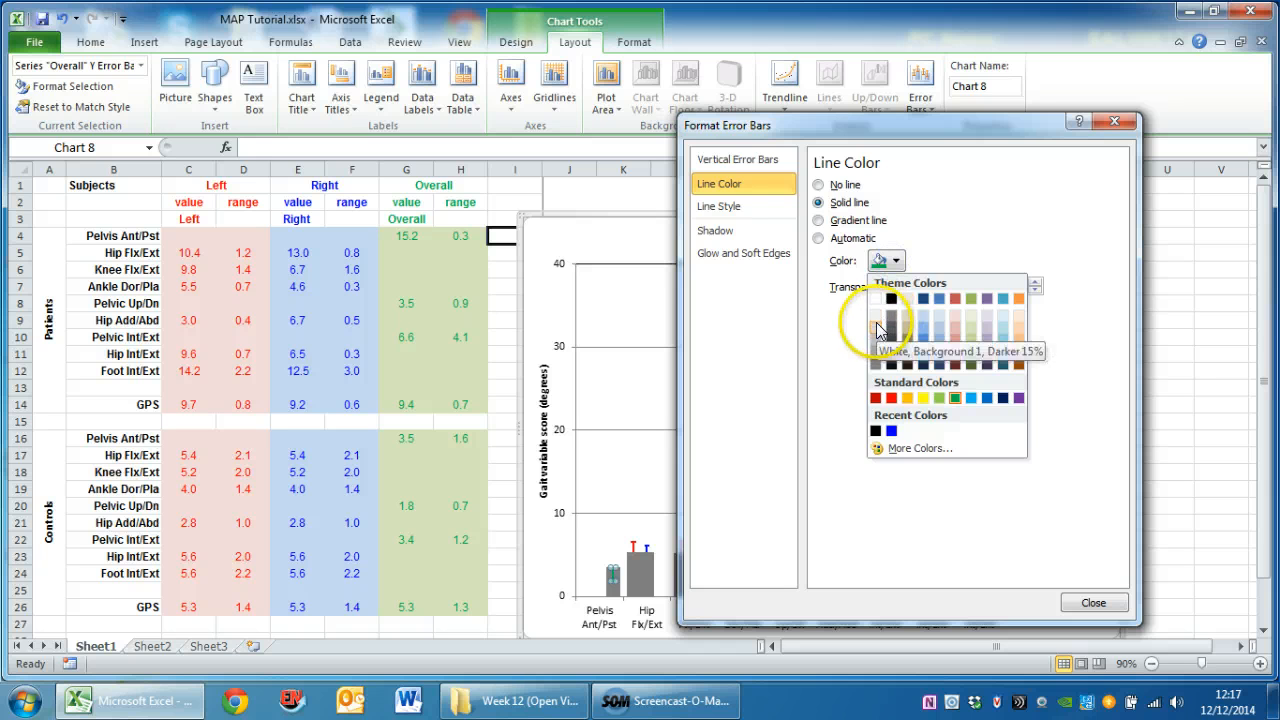
{"action": "left_click", "coordinate": [877, 332]}
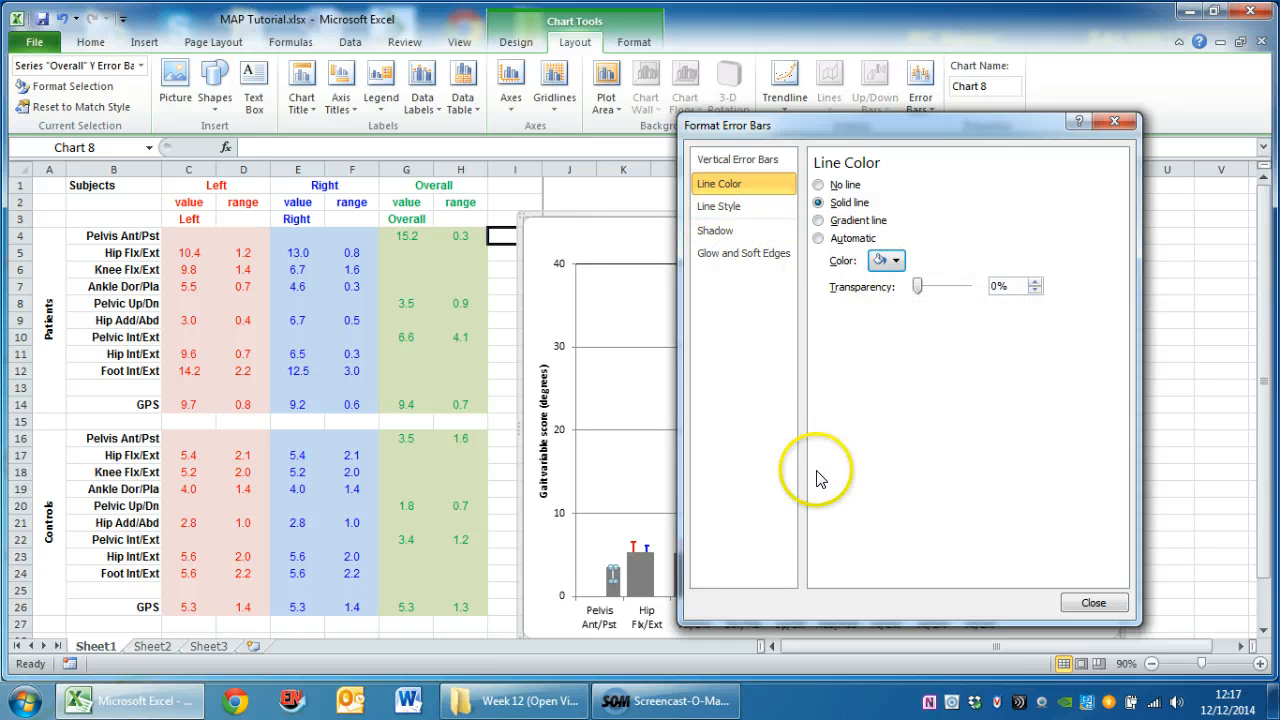
{"action": "left_click", "coordinate": [1093, 603]}
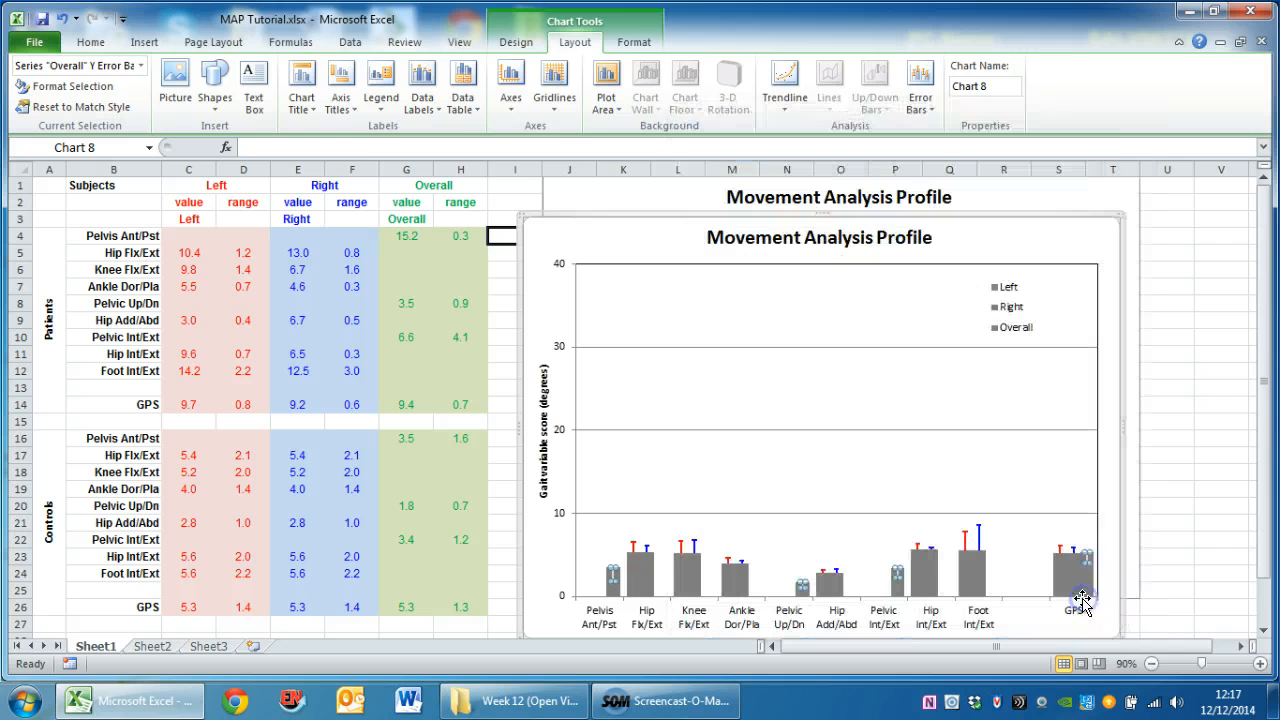
Give the duplicate chart's Left series minus-direction error bars with custom negative values from the controls' ranges in D16:D26
{"action": "left_click", "coordinate": [639, 582]}
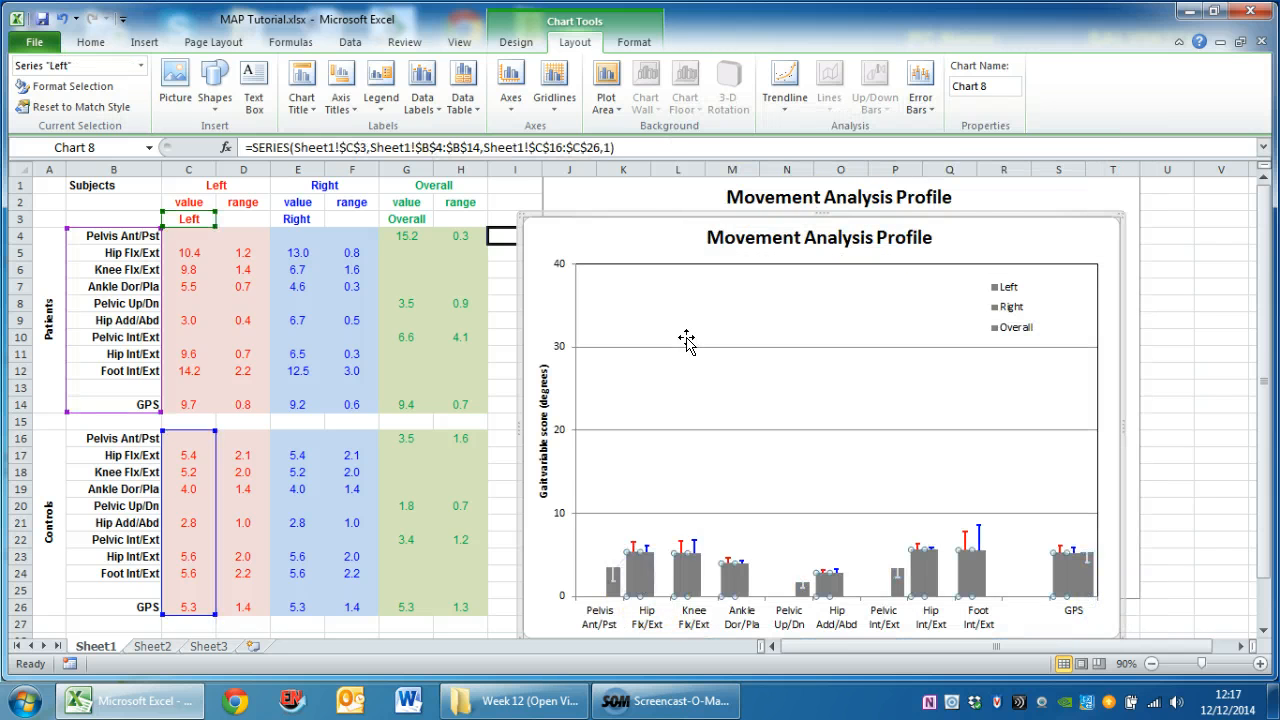
{"action": "left_click", "coordinate": [920, 95]}
{"action": "left_click", "coordinate": [947, 300]}
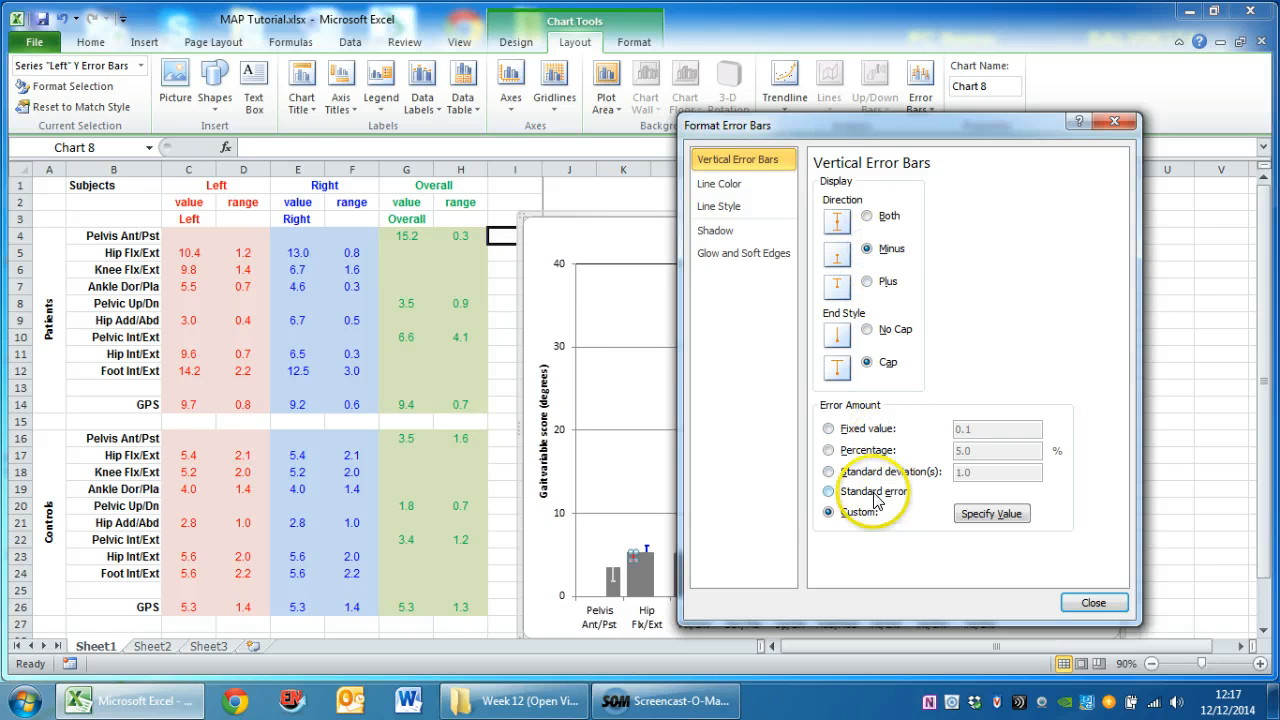
{"action": "left_click", "coordinate": [991, 513]}
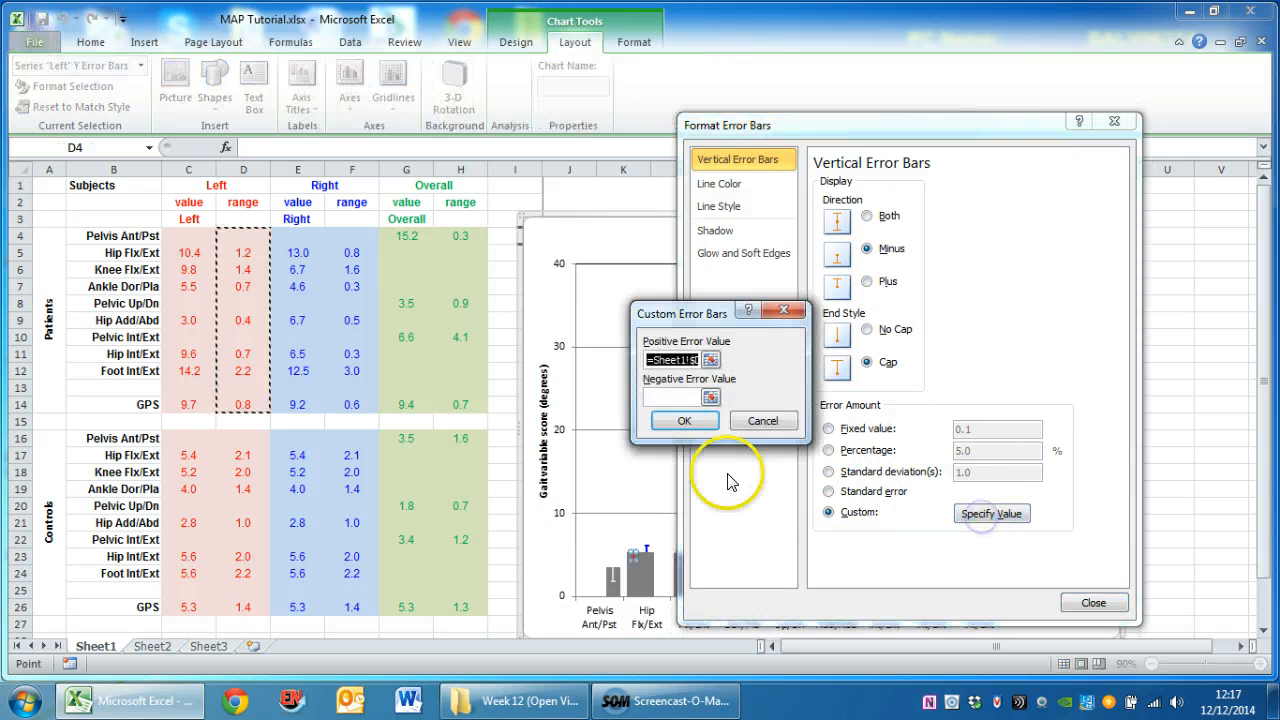
{"action": "left_click", "coordinate": [671, 398]}
{"action": "left_click", "coordinate": [246, 440]}
{"action": "left_click_drag", "start_coordinate": [246, 440], "coordinate": [245, 607]}
{"action": "left_click", "coordinate": [684, 421]}
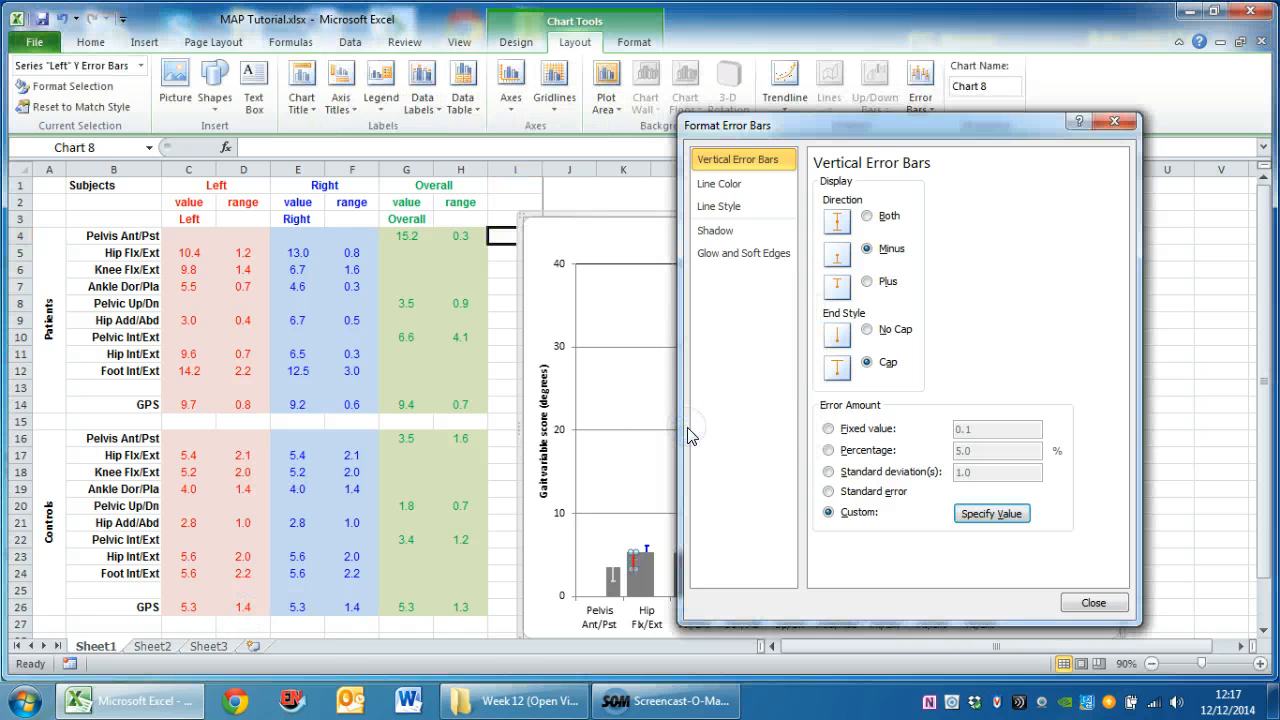
Color the Left series' error bars White, Background 1, Darker 15%
{"action": "left_click", "coordinate": [716, 183]}
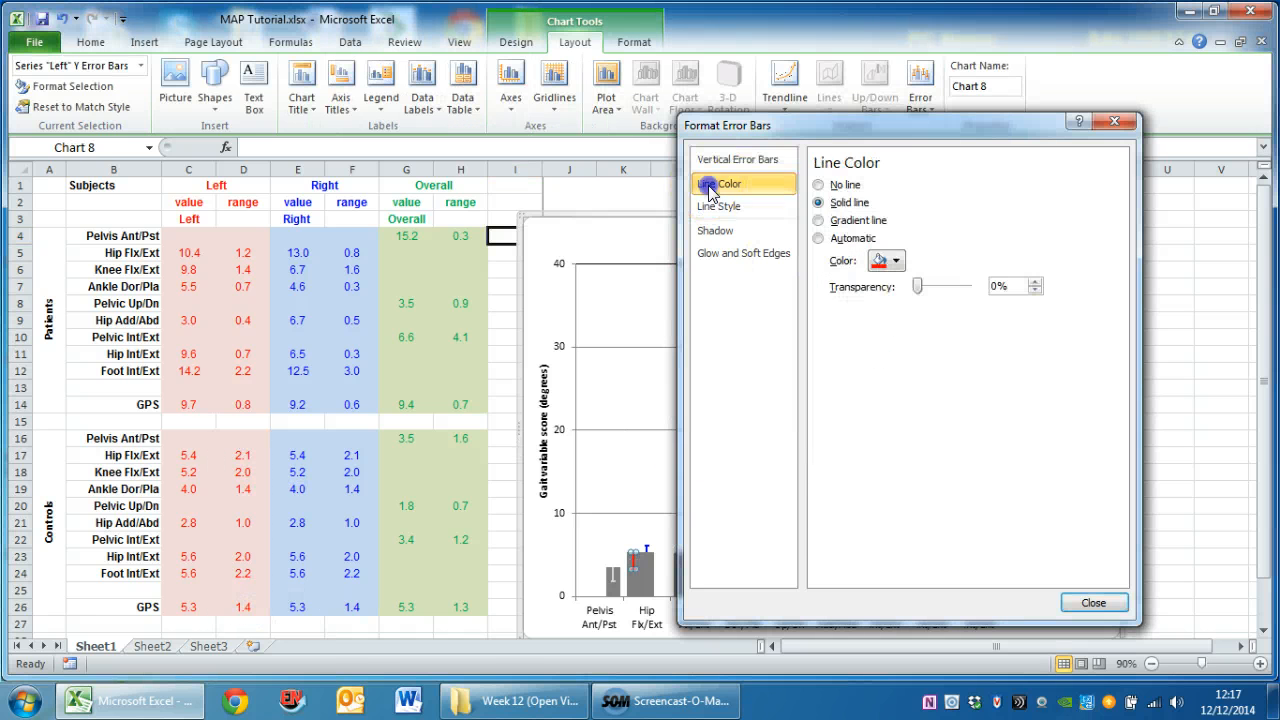
{"action": "left_click", "coordinate": [895, 262]}
{"action": "left_click", "coordinate": [875, 330]}
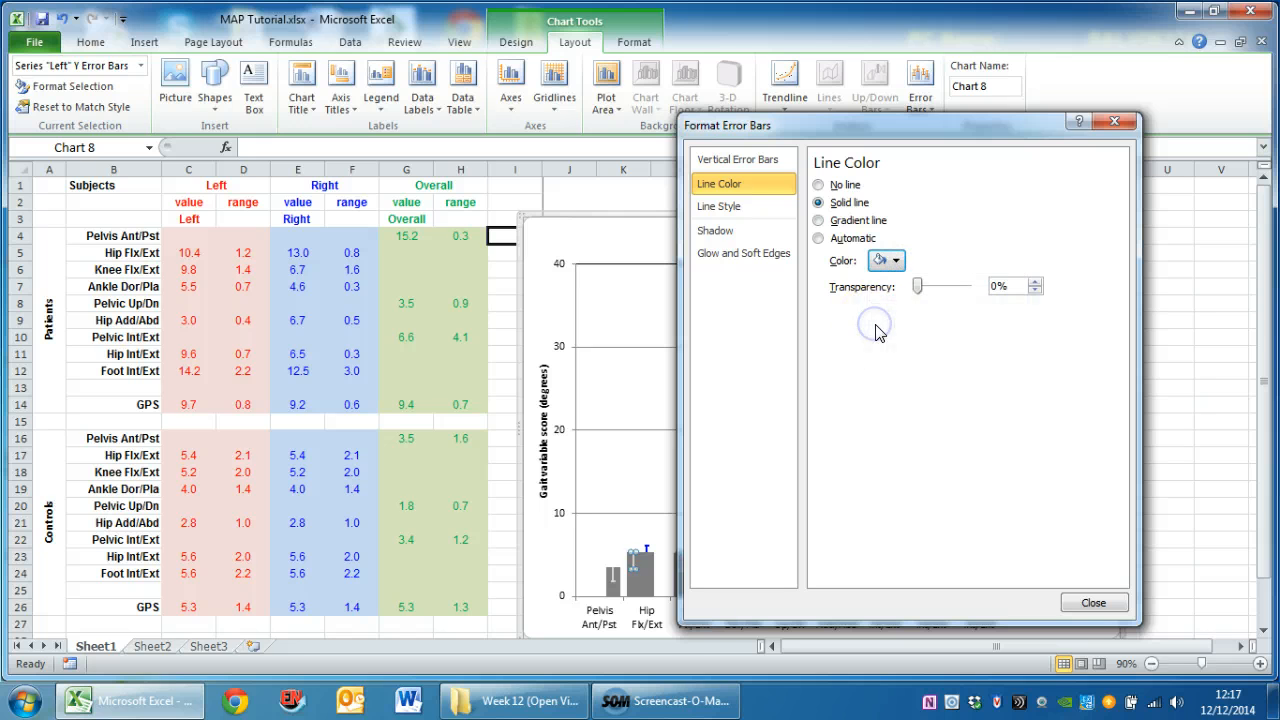
{"action": "left_click", "coordinate": [1093, 603]}
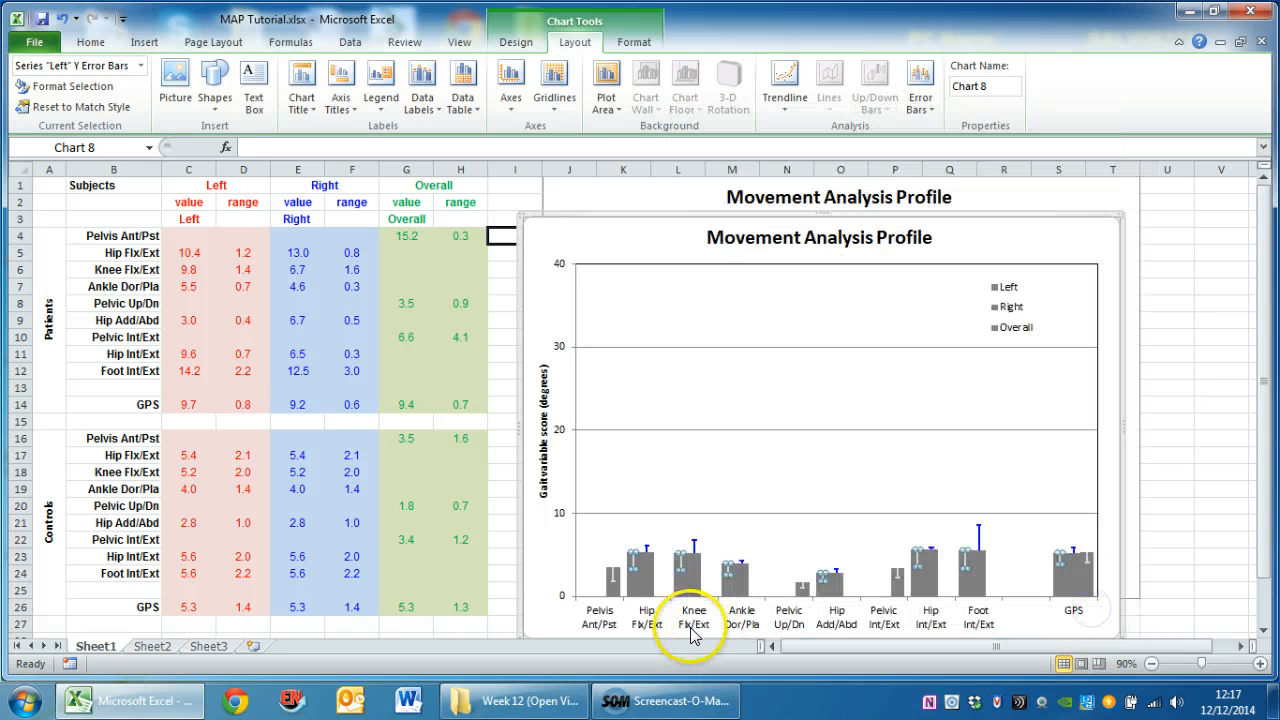
Give the duplicate chart's Right series minus-direction error bars with custom negative values from the controls' ranges in F16:F26
{"action": "left_click", "coordinate": [650, 572]}
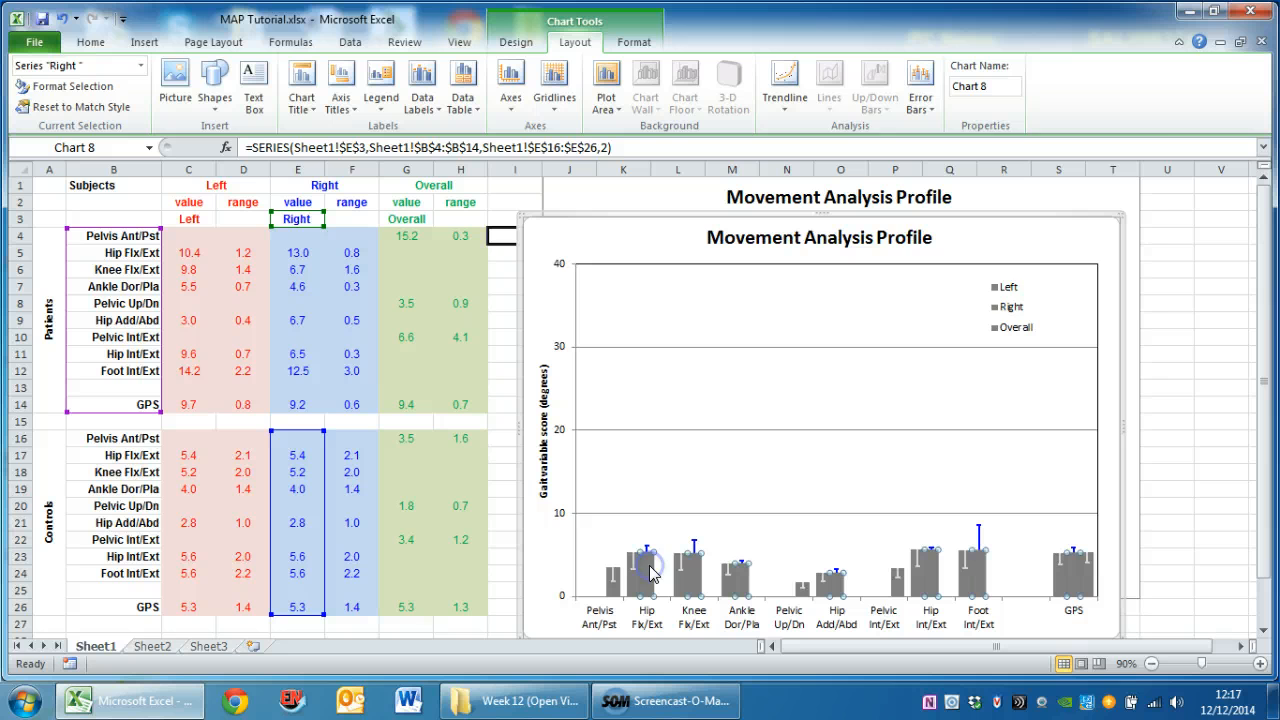
{"action": "left_click", "coordinate": [920, 90]}
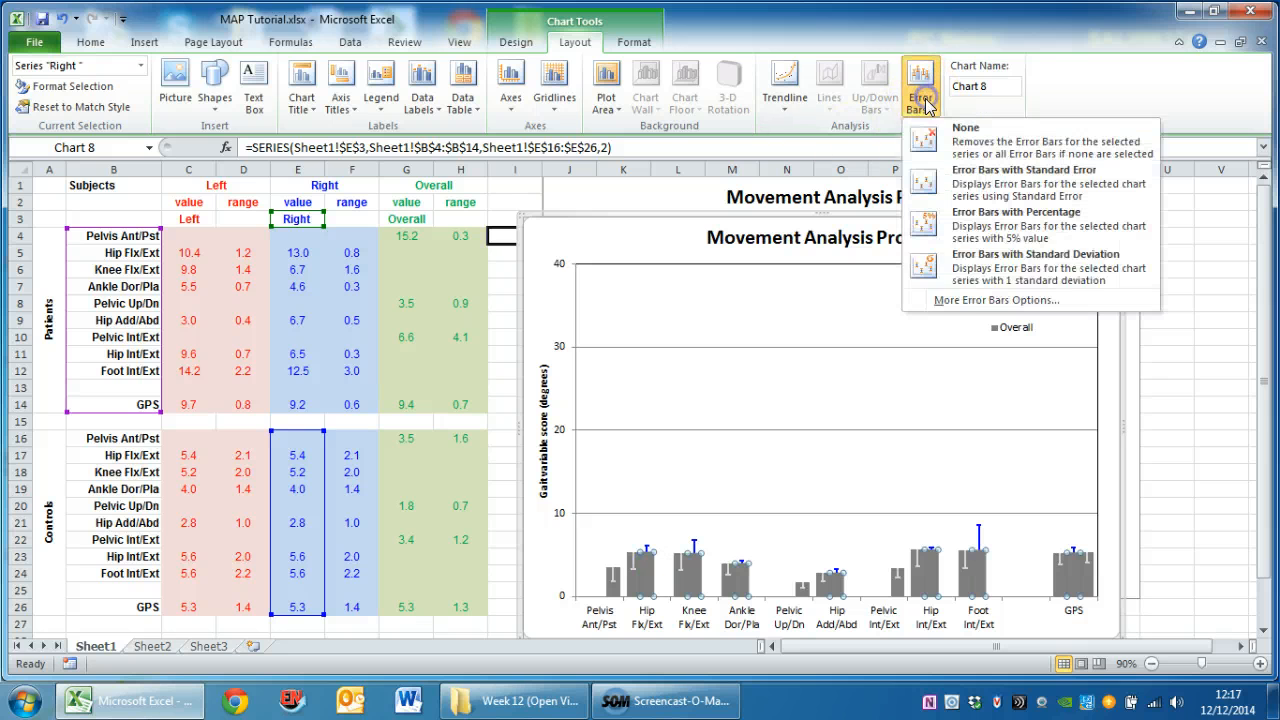
{"action": "left_click", "coordinate": [943, 302]}
{"action": "left_click", "coordinate": [867, 249]}
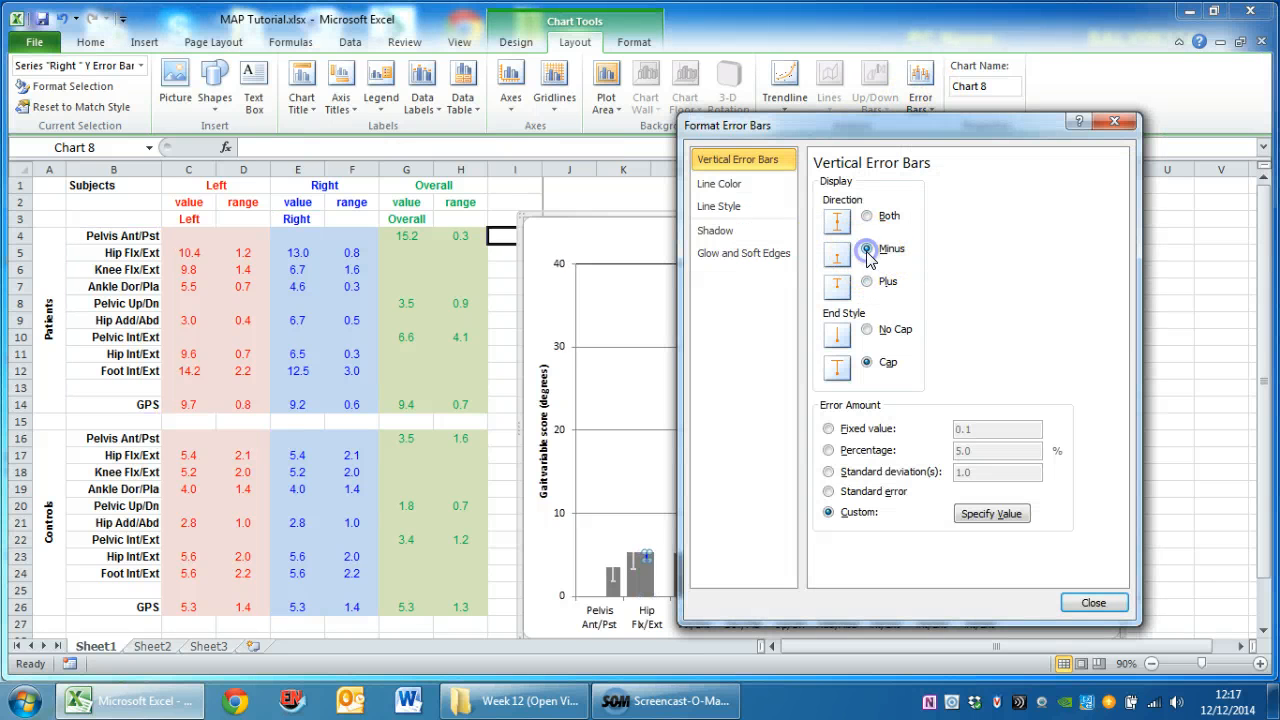
{"action": "left_click", "coordinate": [990, 513]}
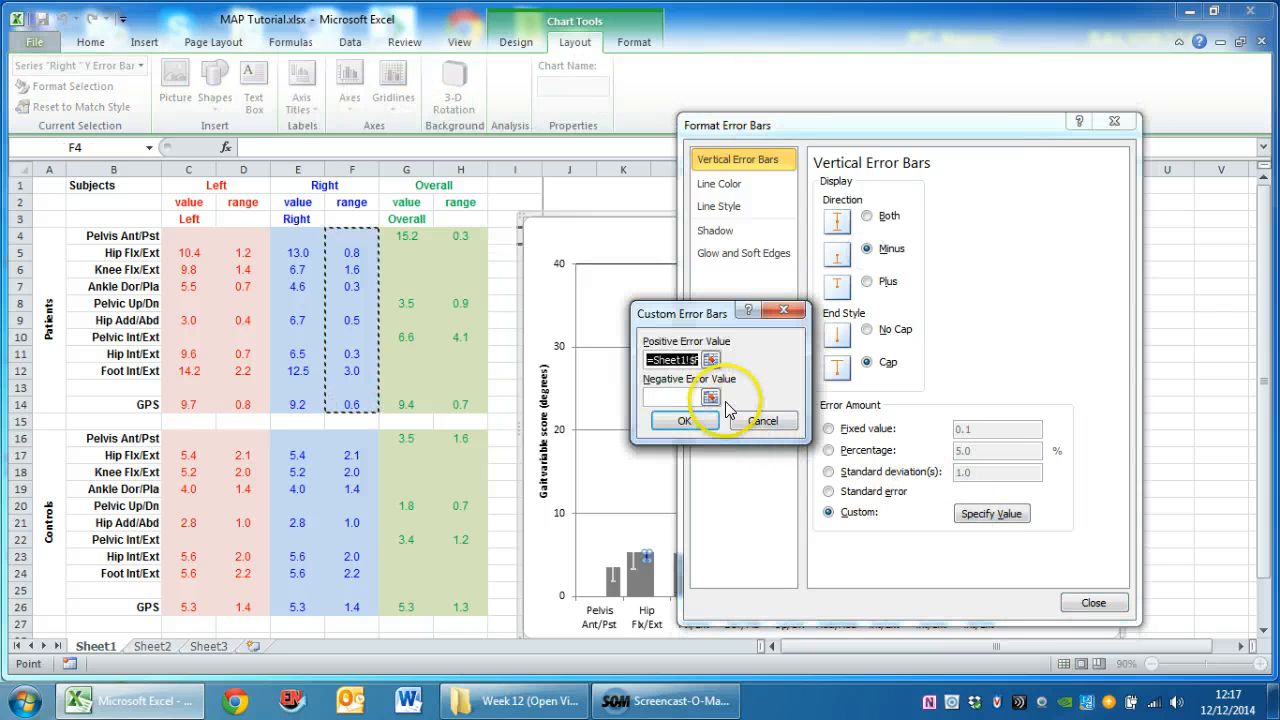
{"action": "left_click", "coordinate": [675, 397]}
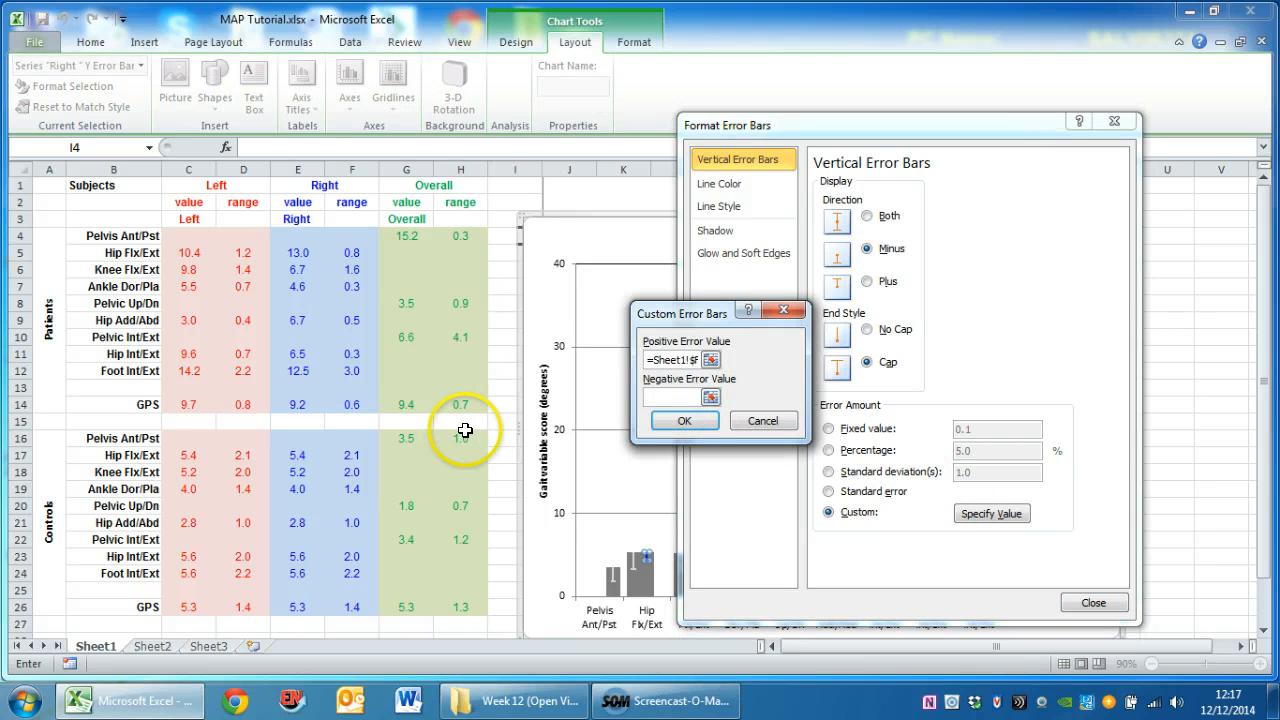
{"action": "left_click_drag", "start_coordinate": [352, 438], "coordinate": [356, 604]}
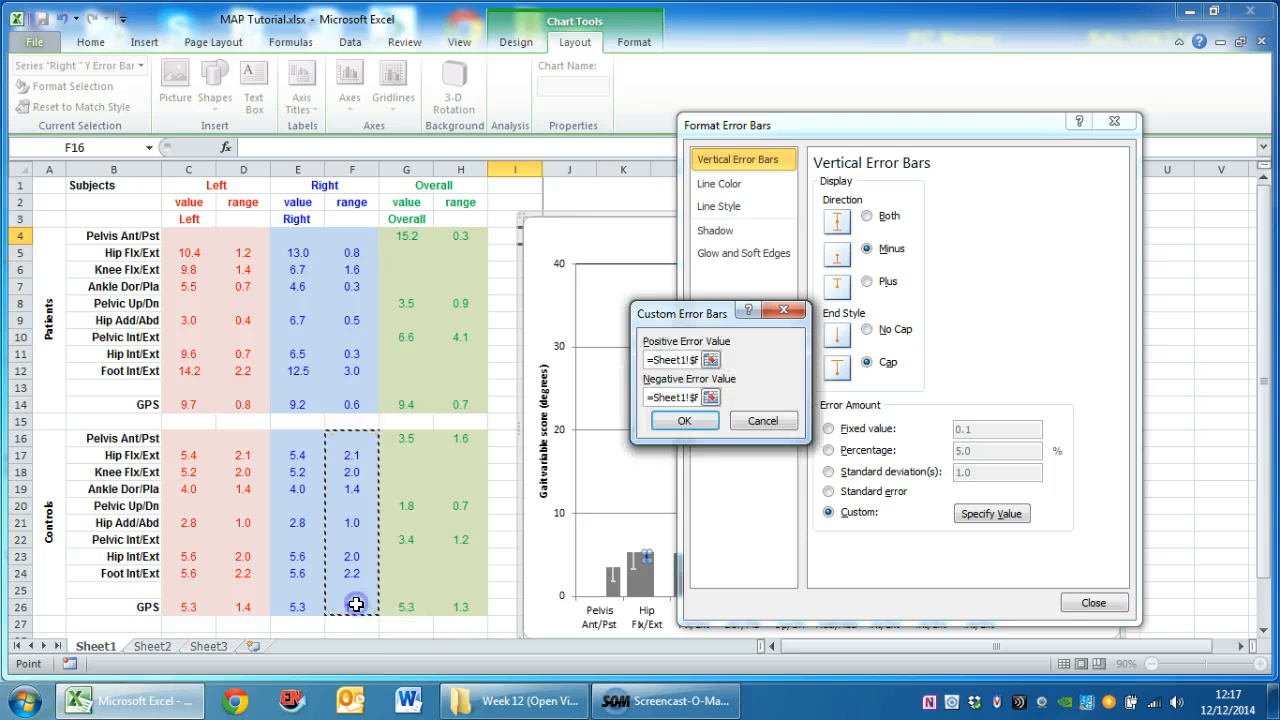
{"action": "left_click", "coordinate": [684, 421]}
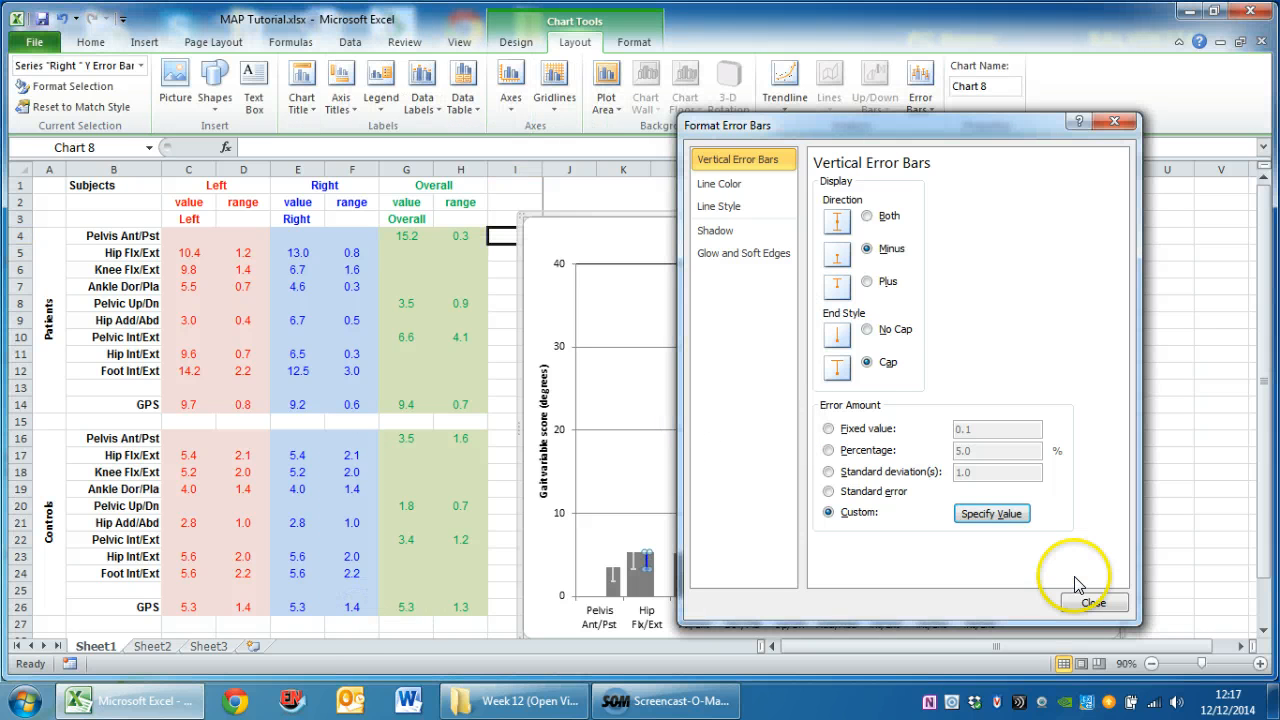
Color the Right series' error bars White, Background 1, Darker 15%, and deselect the chart
{"action": "left_click", "coordinate": [733, 186]}
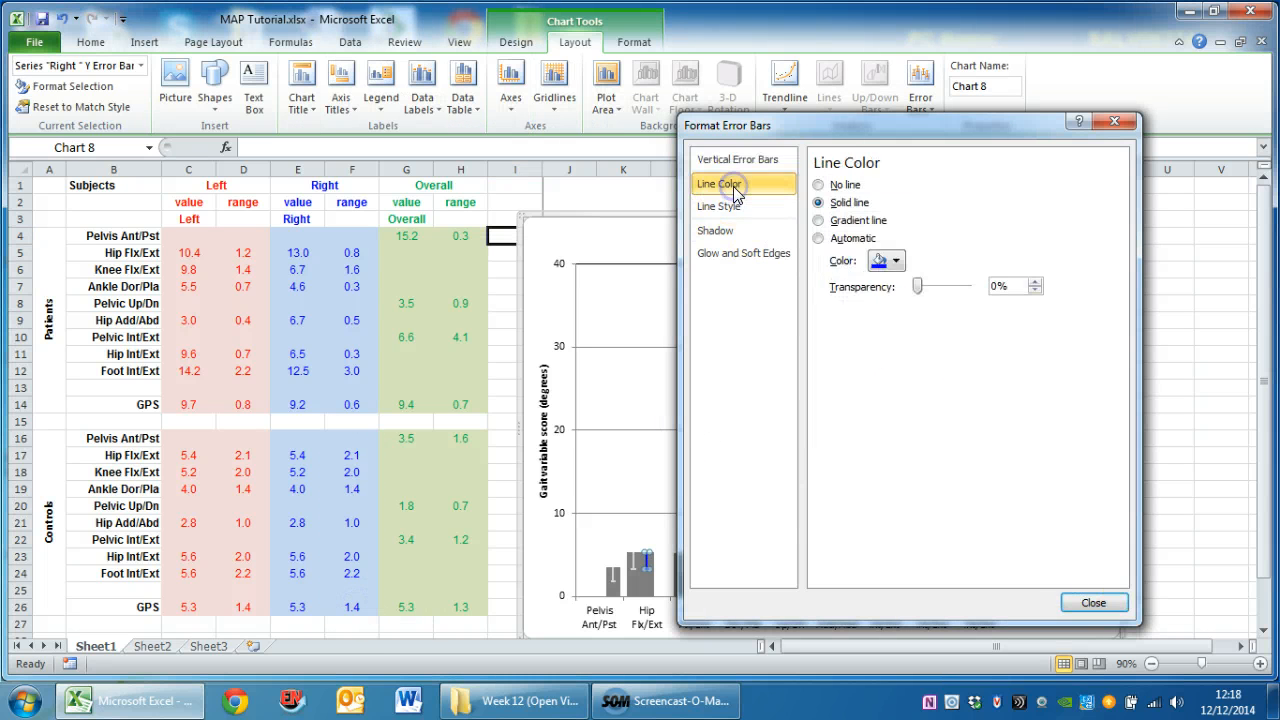
{"action": "left_click", "coordinate": [885, 260]}
{"action": "left_click", "coordinate": [873, 330]}
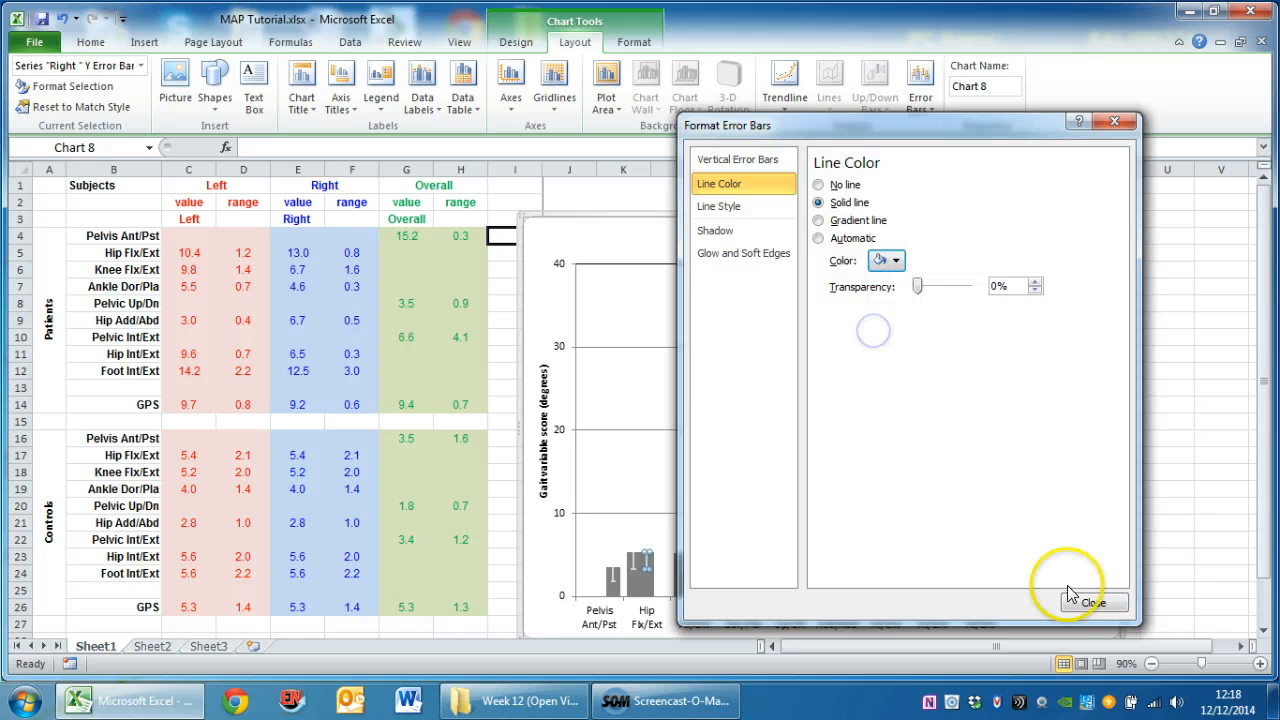
{"action": "left_click", "coordinate": [1092, 602]}
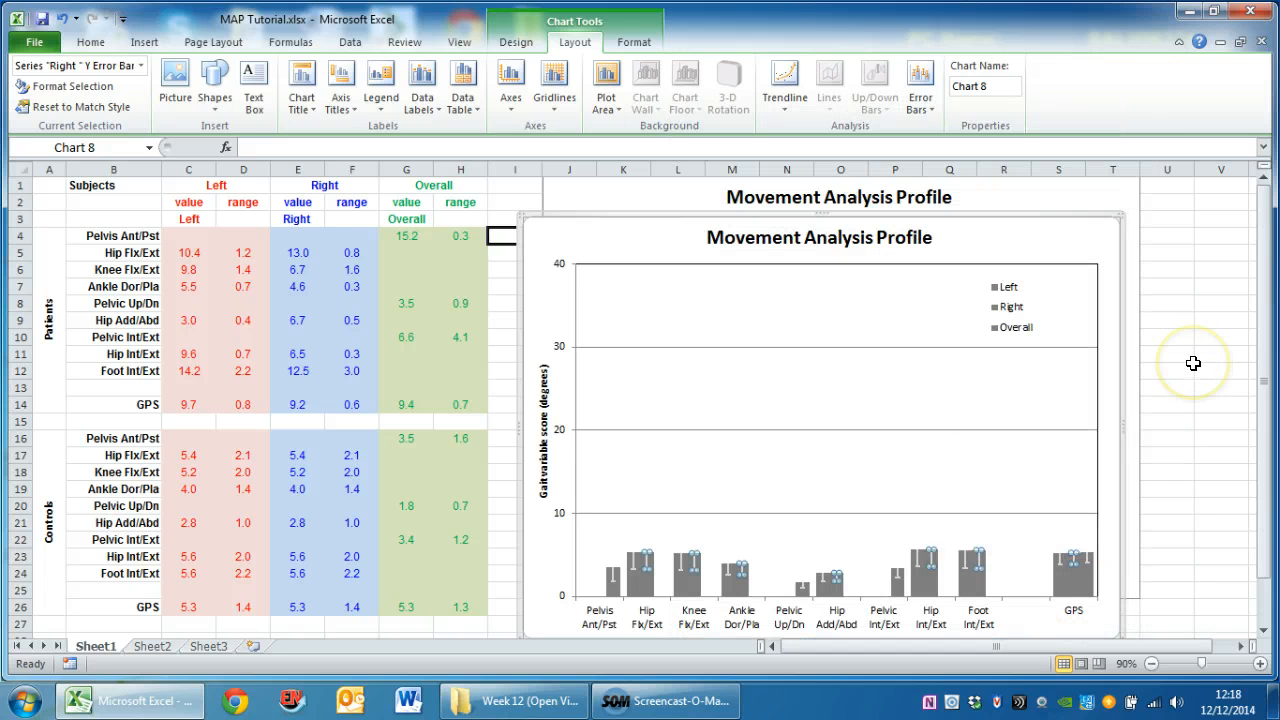
{"action": "left_click", "coordinate": [1193, 363]}
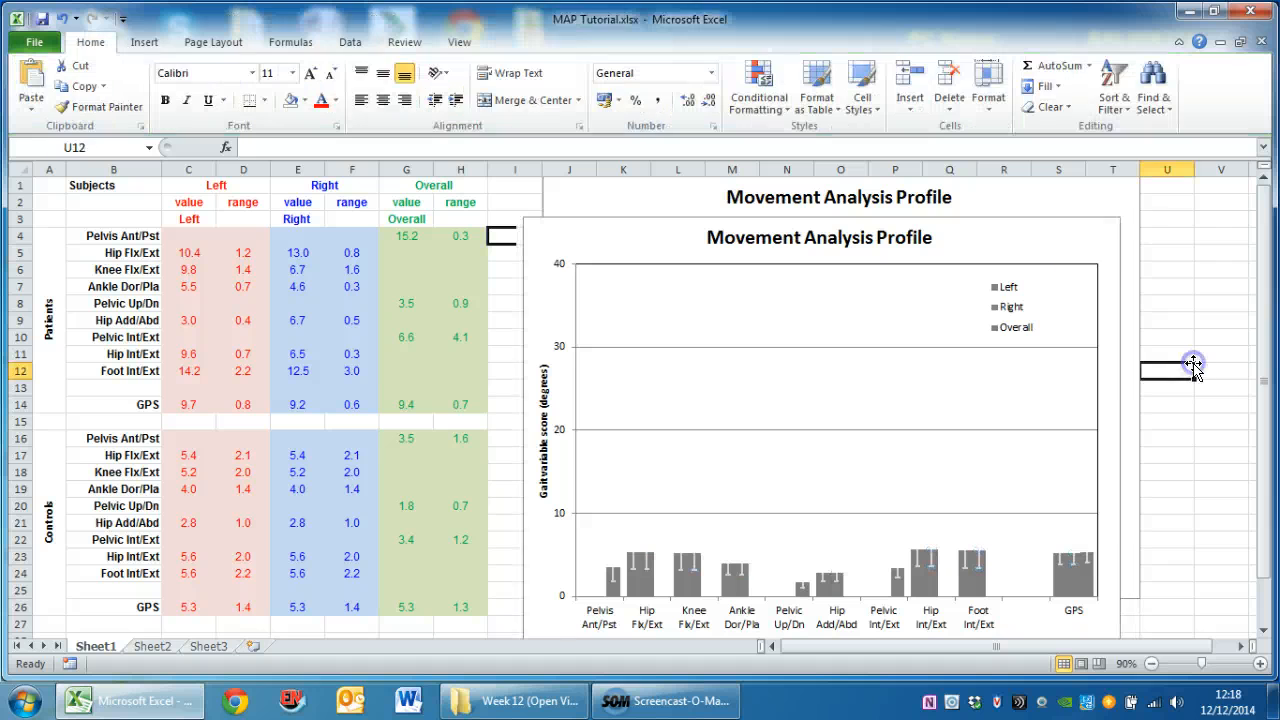
Set the duplicate chart's chart area to No Fill
{"action": "left_click", "coordinate": [1089, 249]}
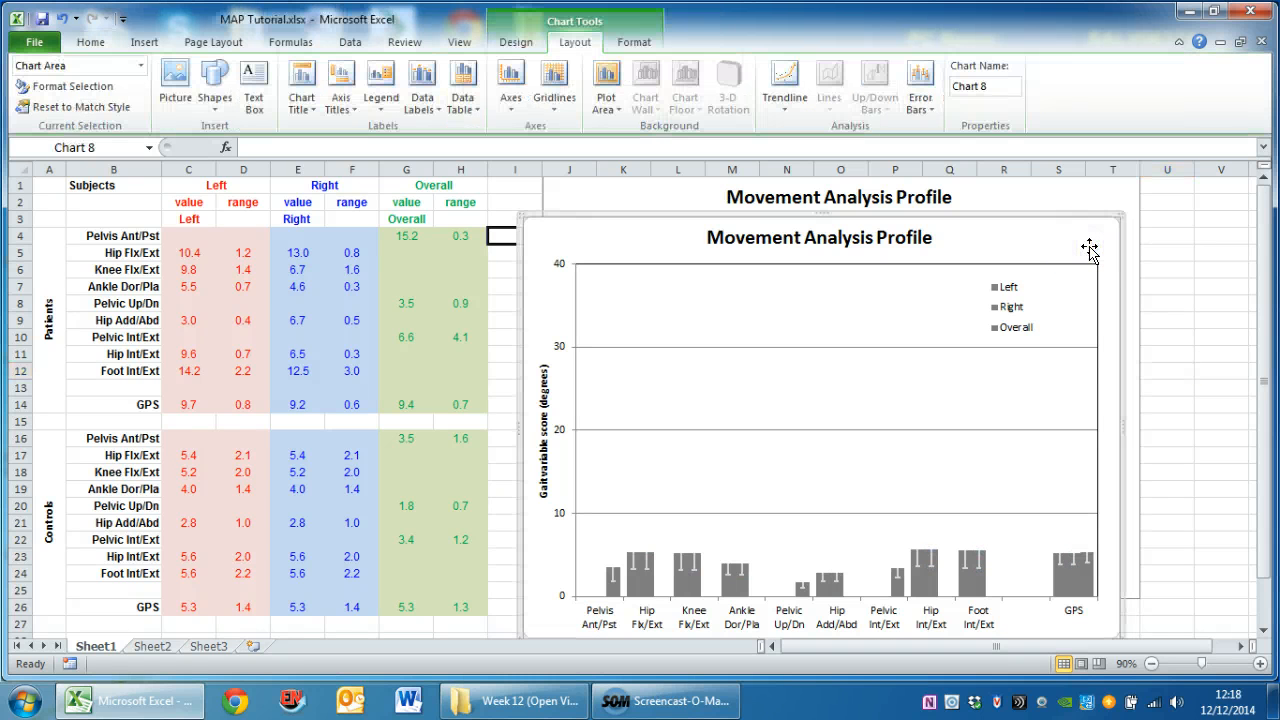
{"action": "right_click", "coordinate": [1090, 250]}
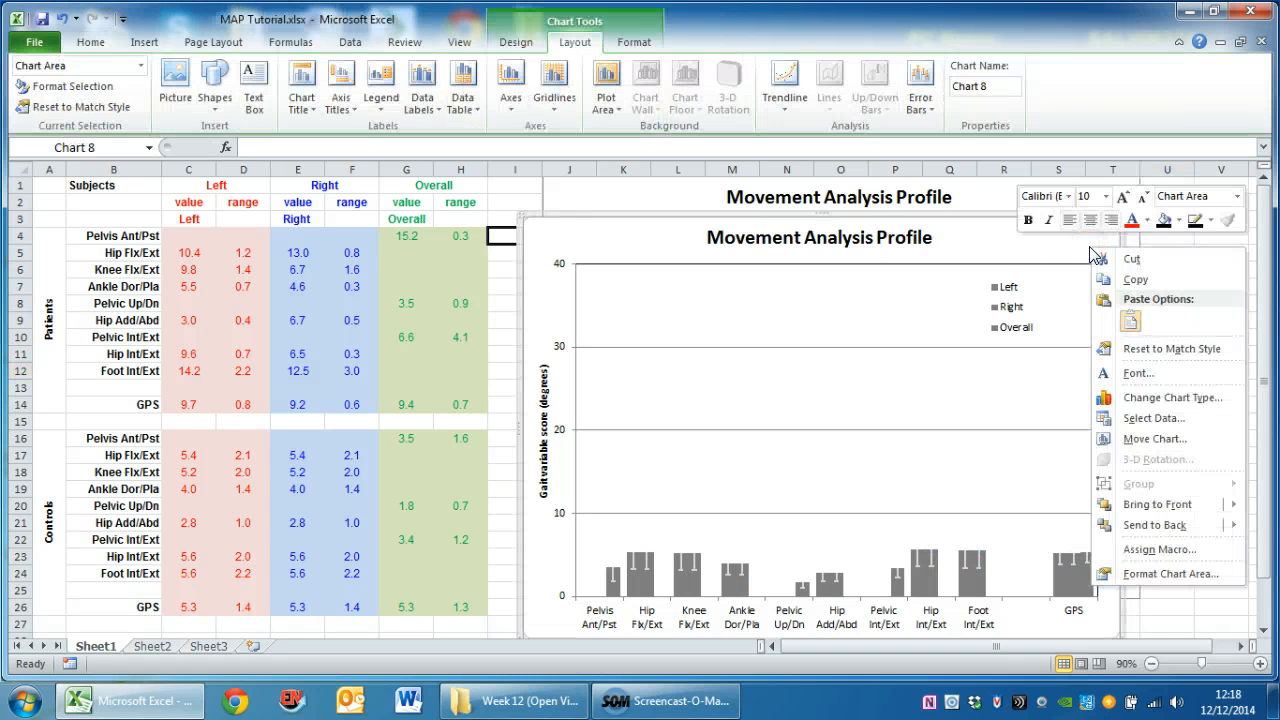
{"action": "left_click", "coordinate": [1179, 221]}
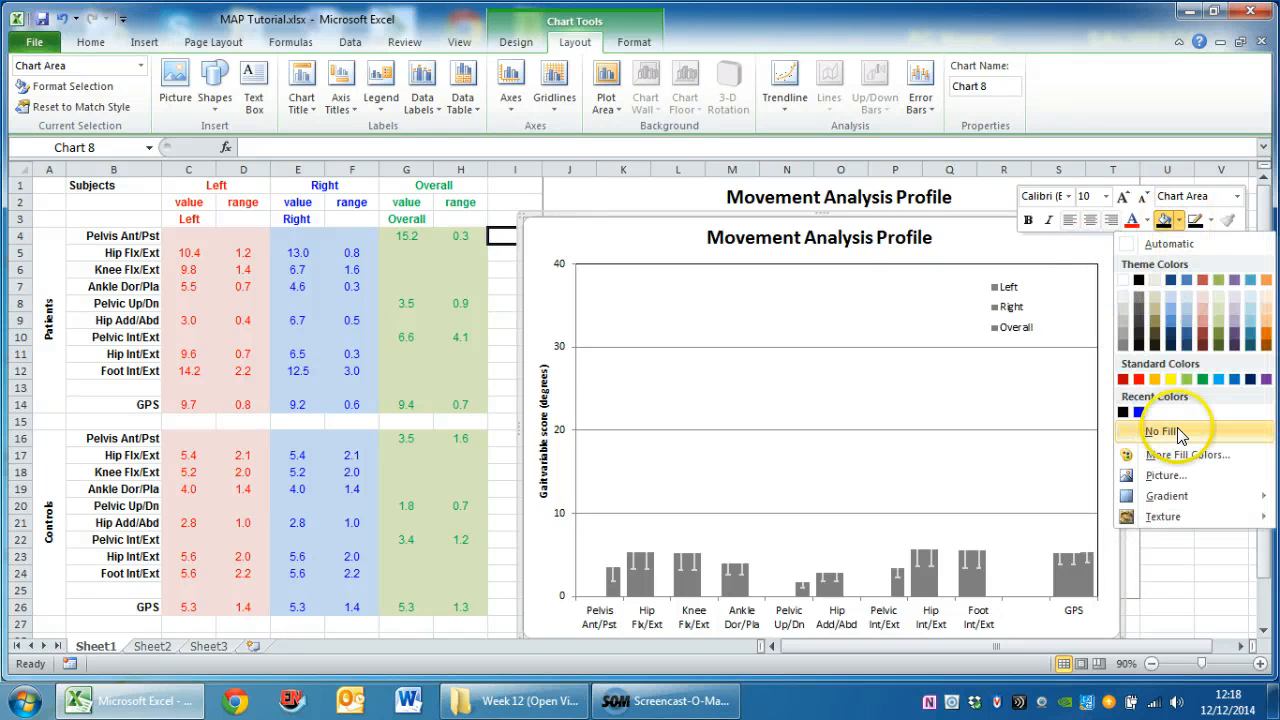
{"action": "left_click", "coordinate": [1126, 430]}
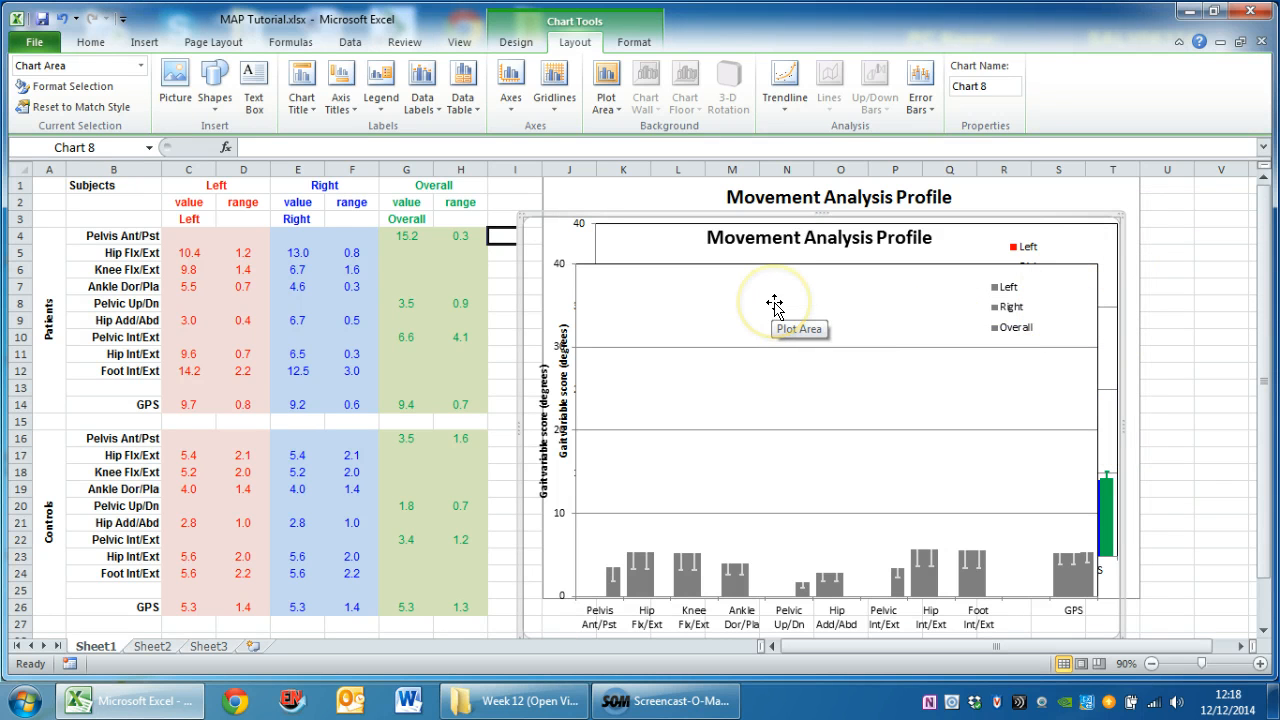
Set the duplicate chart's plot area to No Fill
{"action": "left_click", "coordinate": [899, 316]}
{"action": "right_click", "coordinate": [899, 316]}
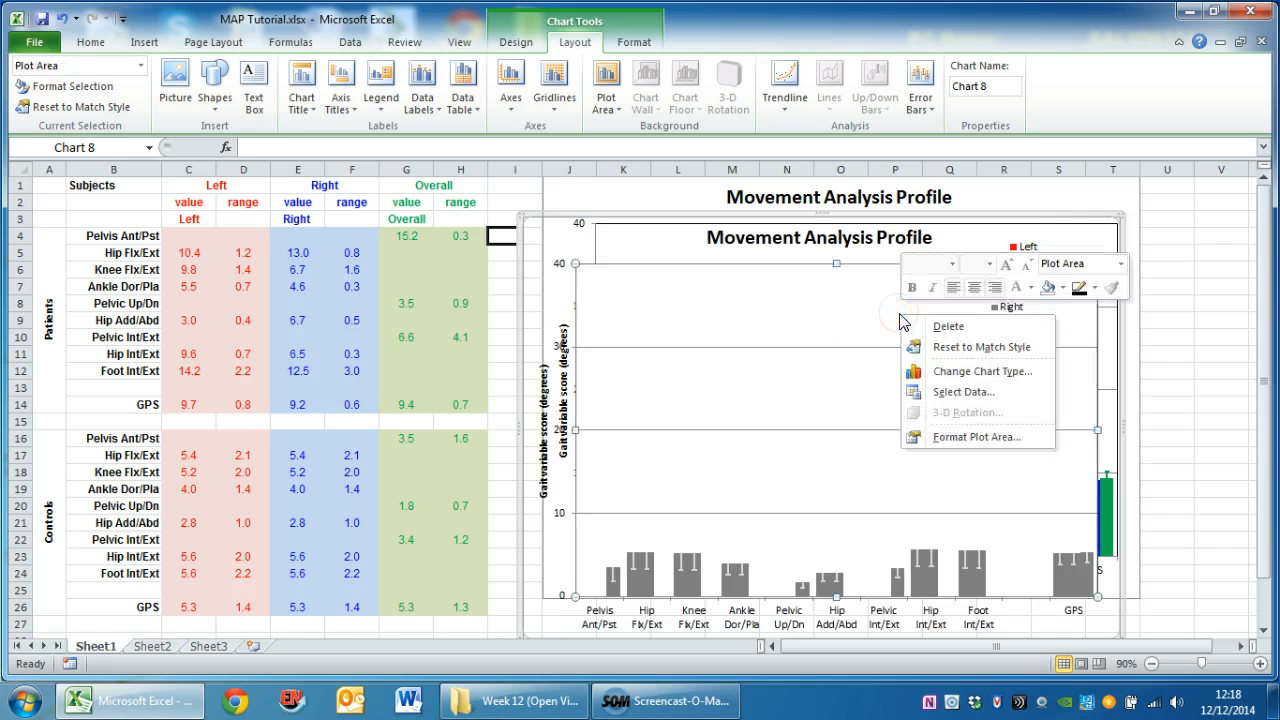
{"action": "left_click", "coordinate": [1048, 289]}
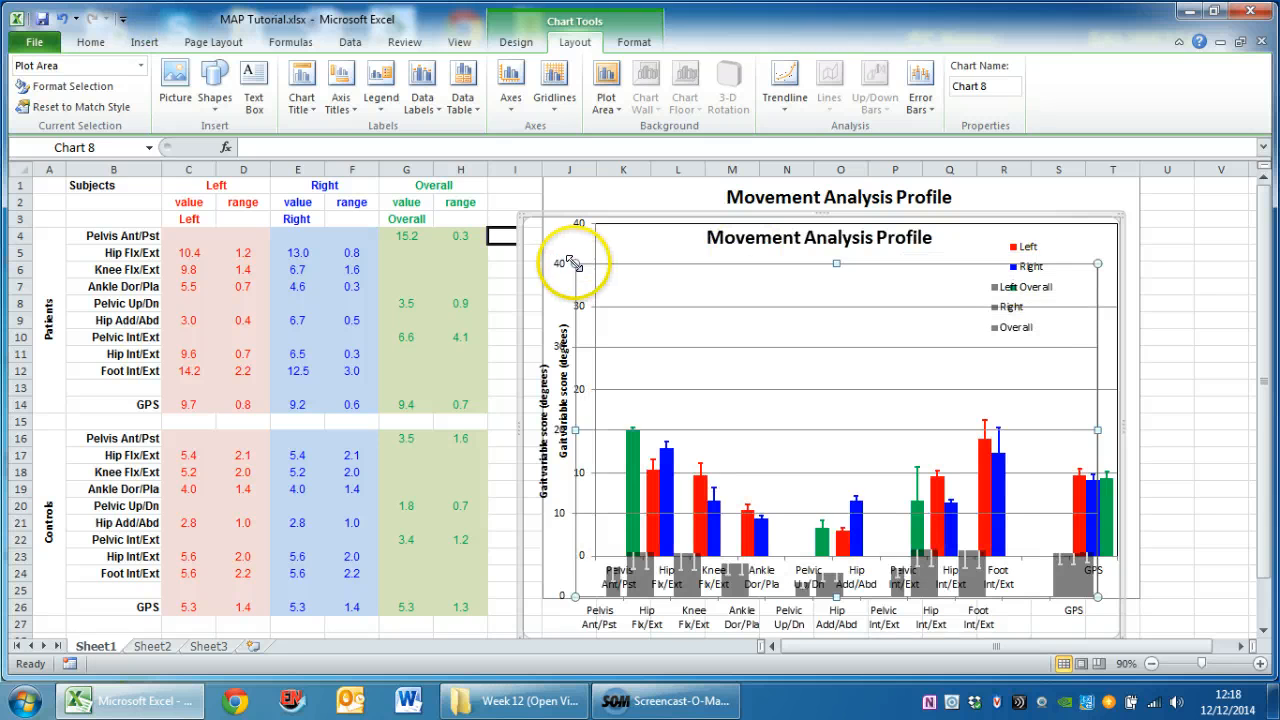
Move the transparent duplicate chart exactly over the original so the axes and bars line up, and deselect it
{"action": "left_click_drag", "start_coordinate": [552, 240], "coordinate": [573, 192]}
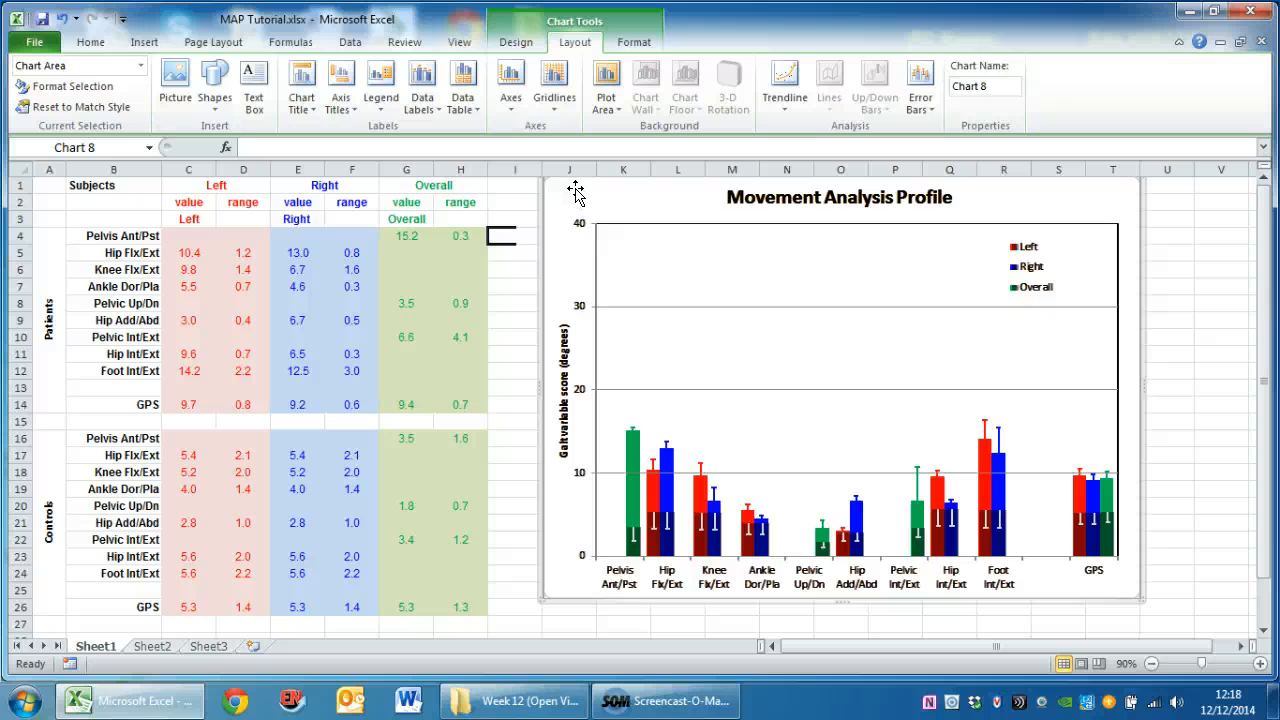
{"action": "left_click_drag", "start_coordinate": [572, 189], "coordinate": [574, 195]}
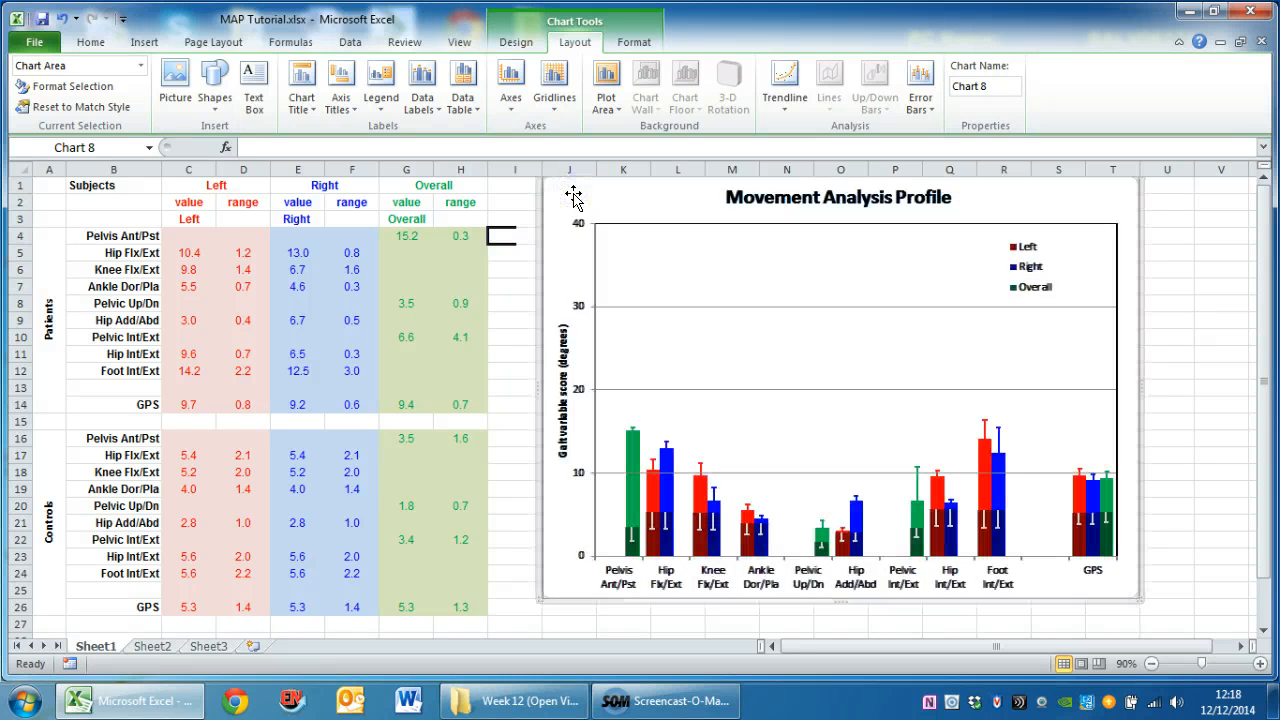
{"action": "left_click", "coordinate": [513, 483]}
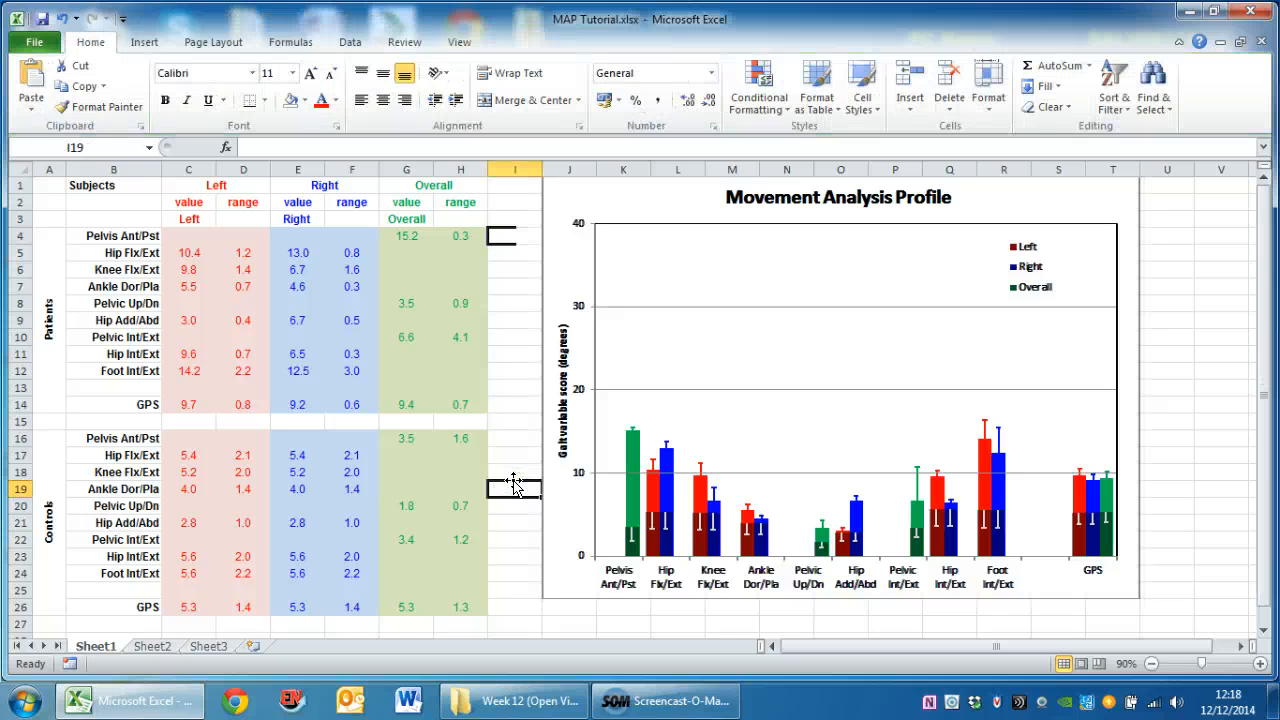
{"action": "left_click", "coordinate": [595, 193]}
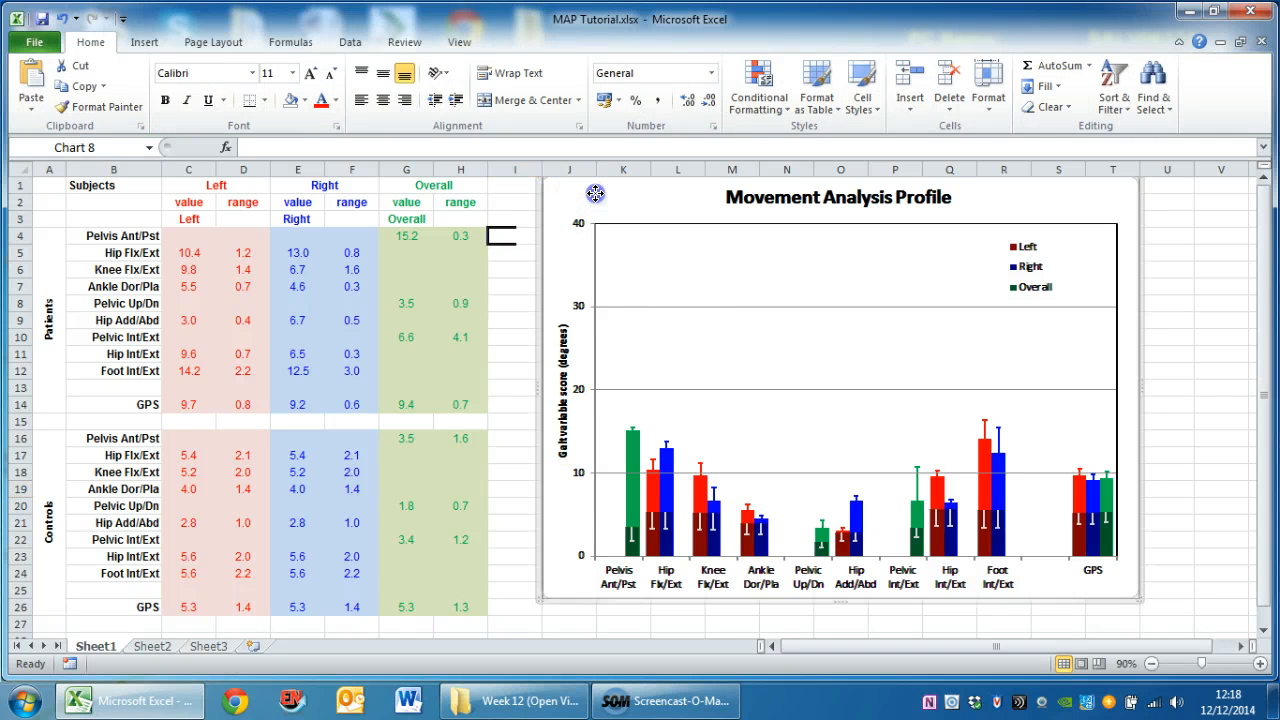
{"action": "left_click_drag", "start_coordinate": [595, 193], "coordinate": [595, 193]}
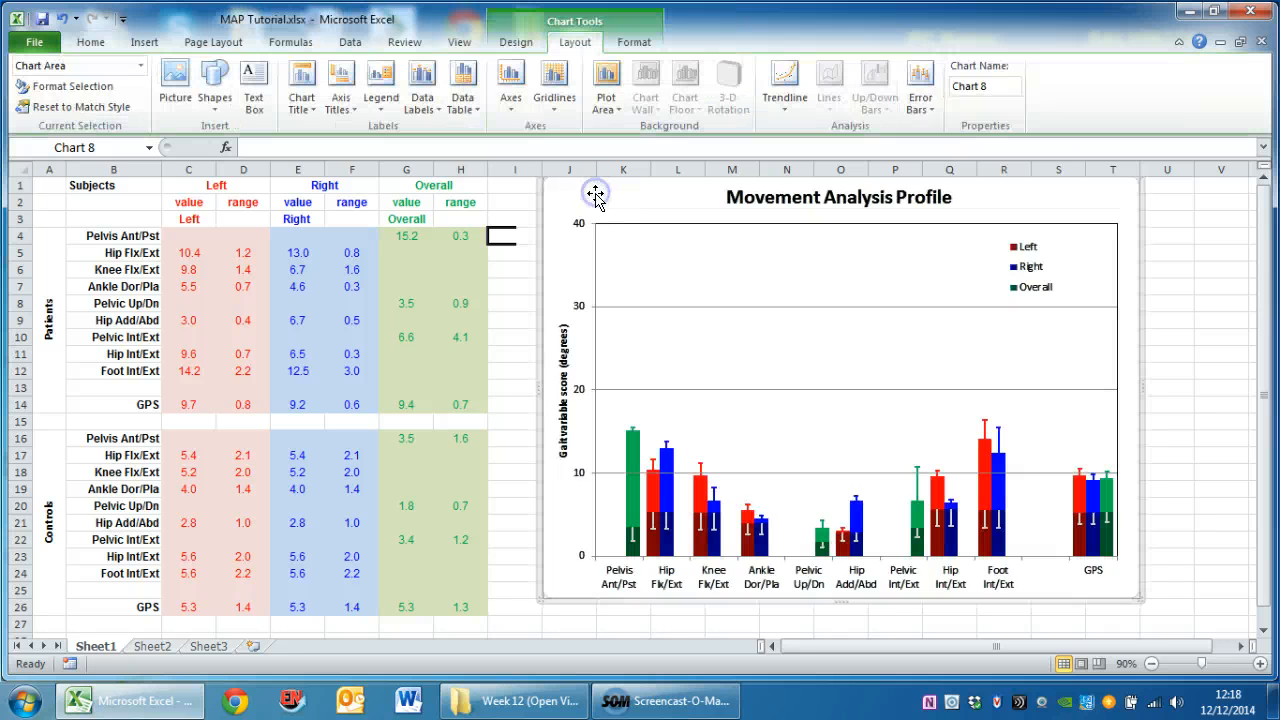
{"action": "left_click", "coordinate": [521, 521]}
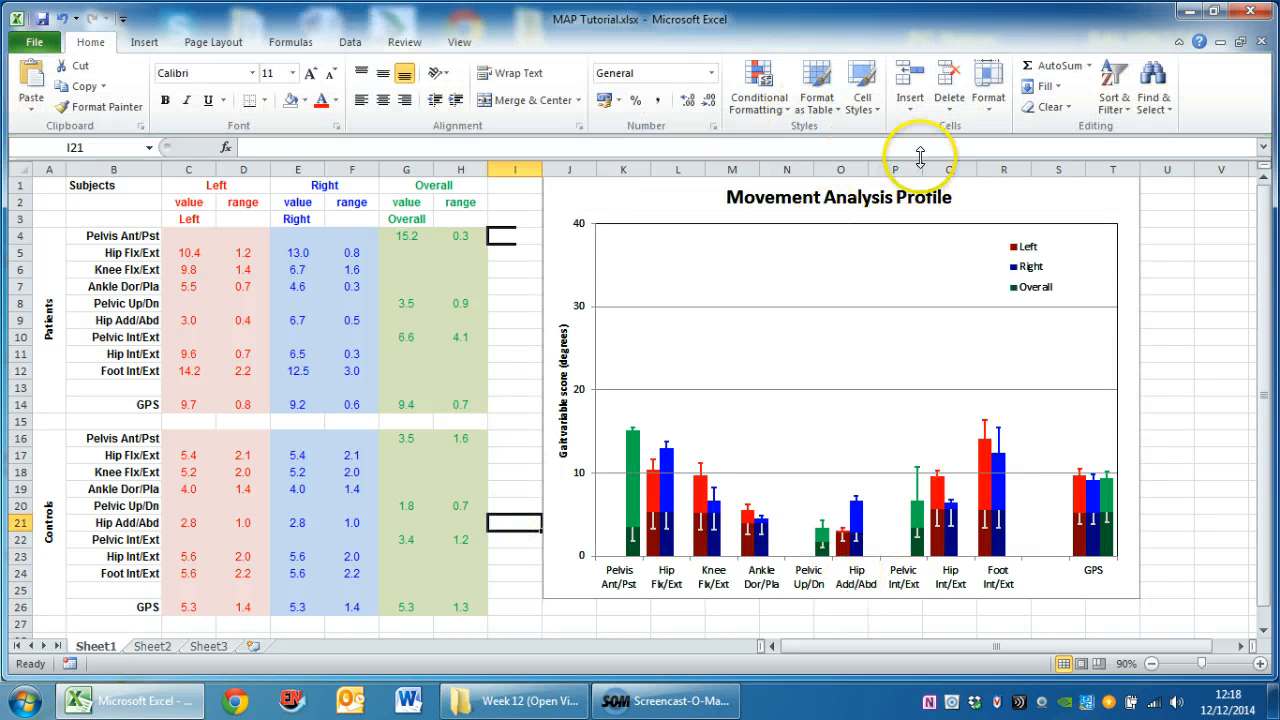
Delete the duplicate chart's title, legend and vertical axis title
{"action": "left_click", "coordinate": [885, 196]}
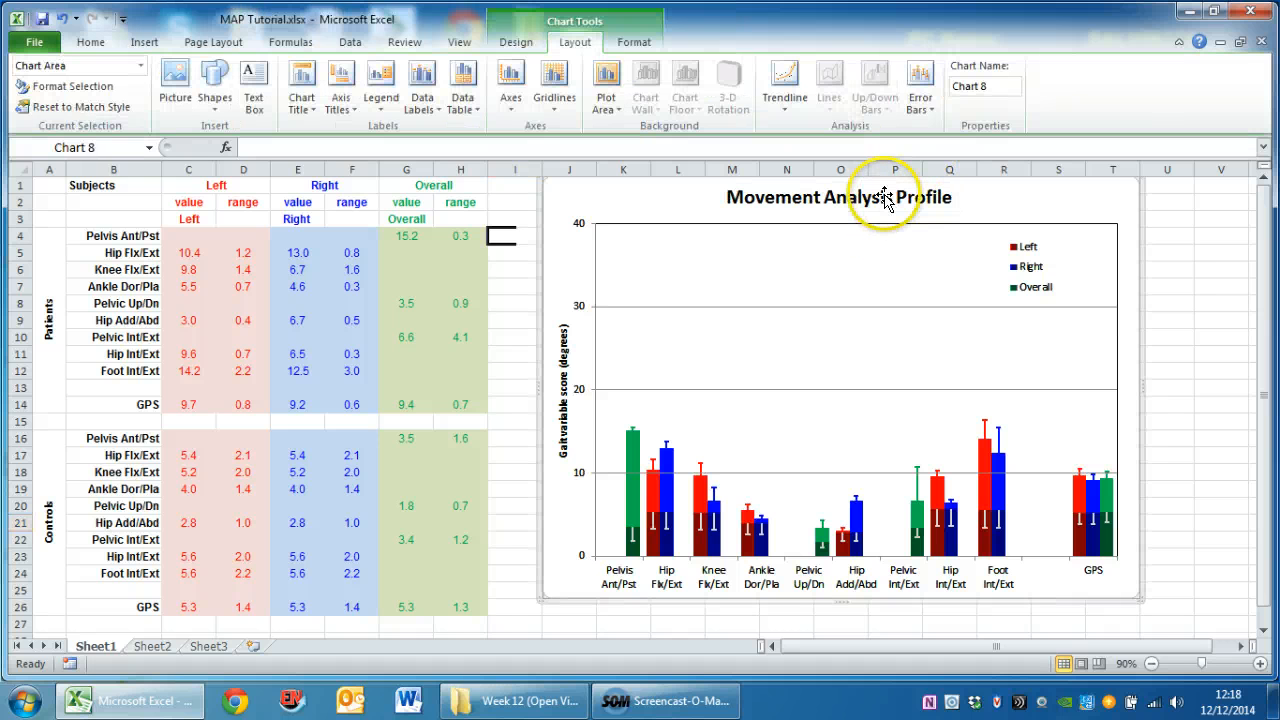
{"action": "left_click", "coordinate": [1028, 268]}
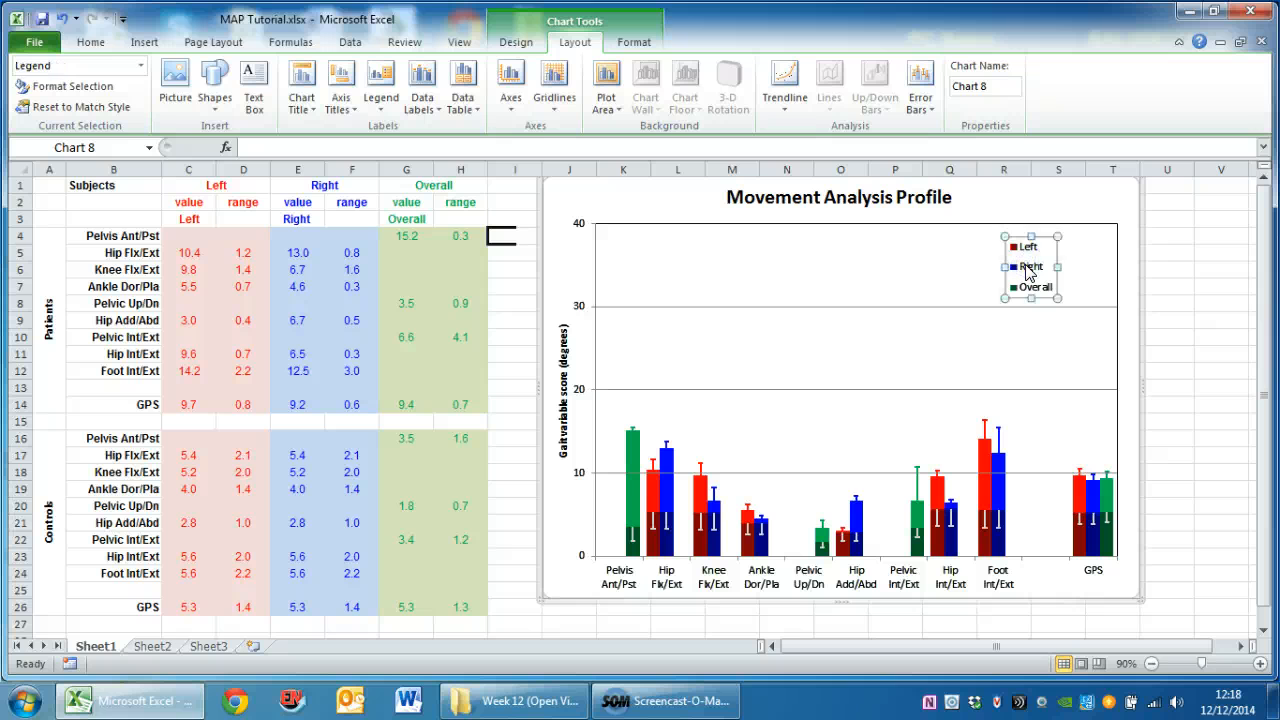
{"action": "left_click", "coordinate": [561, 422]}
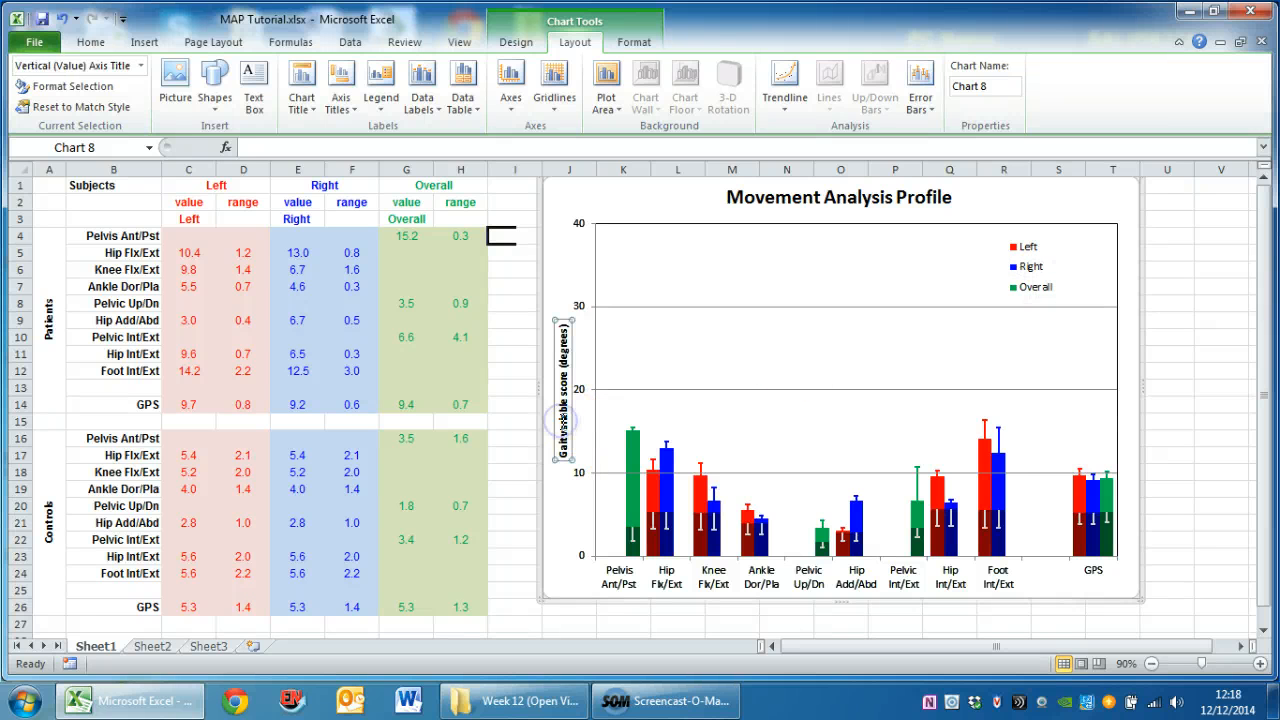
{"action": "left_click", "coordinate": [575, 425]}
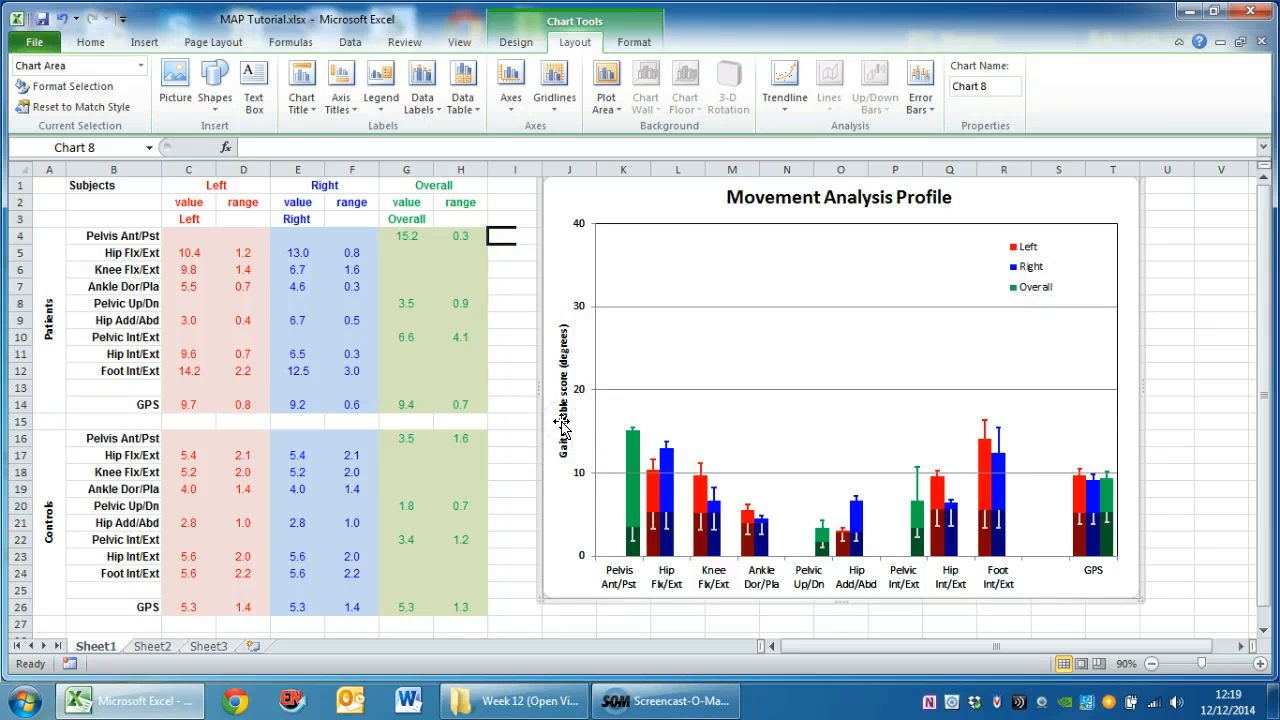
Delete the duplicate chart's horizontal gridlines and deselect the chart
{"action": "left_click", "coordinate": [811, 473]}
{"action": "left_click", "coordinate": [812, 473]}
{"action": "left_click", "coordinate": [1181, 316]}
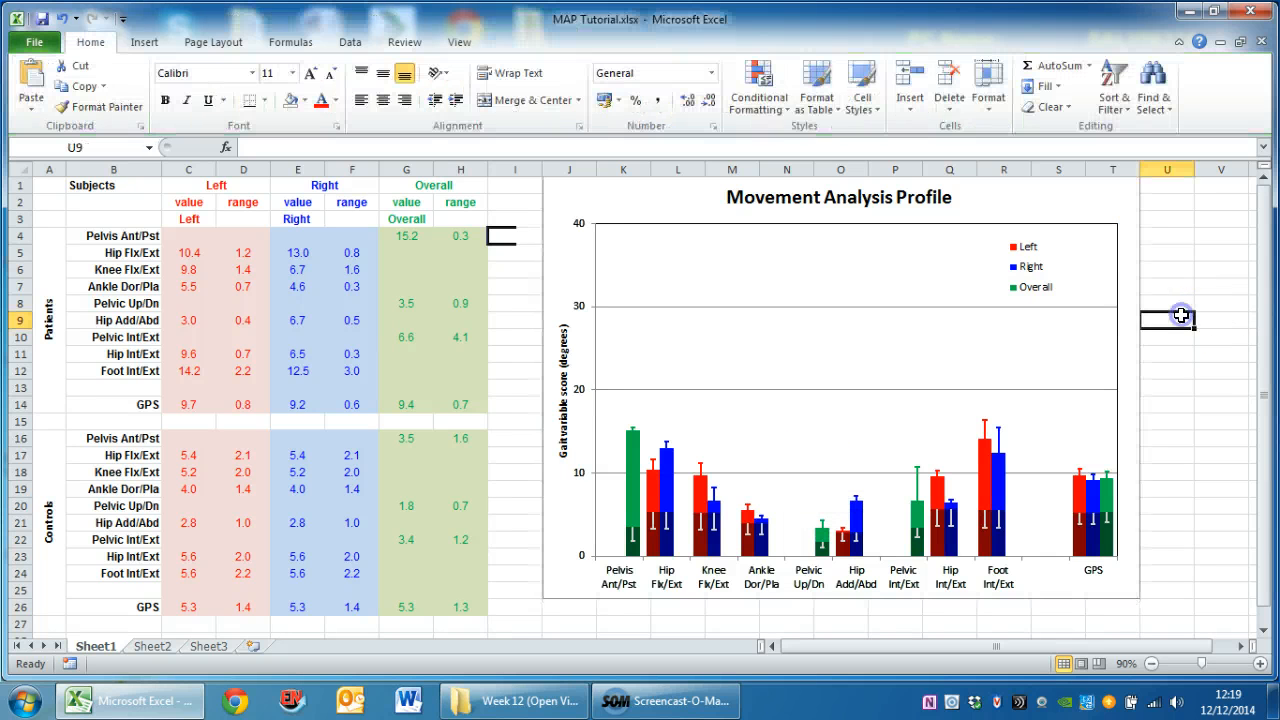